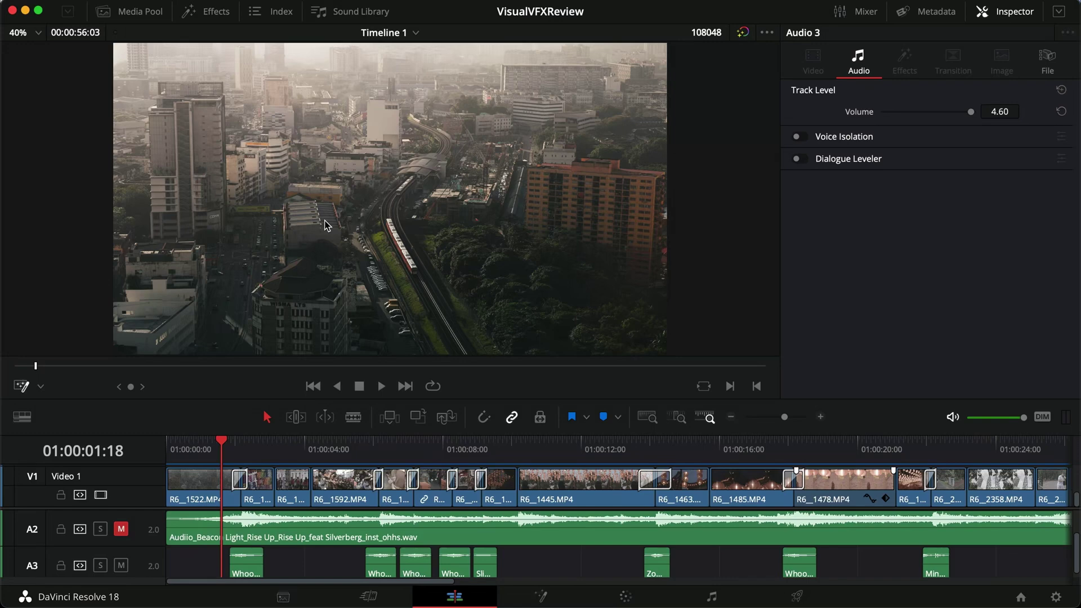
Show the Effects library's video transitions, then bring up the Playback menu's Render Cache options.
click(210, 12)
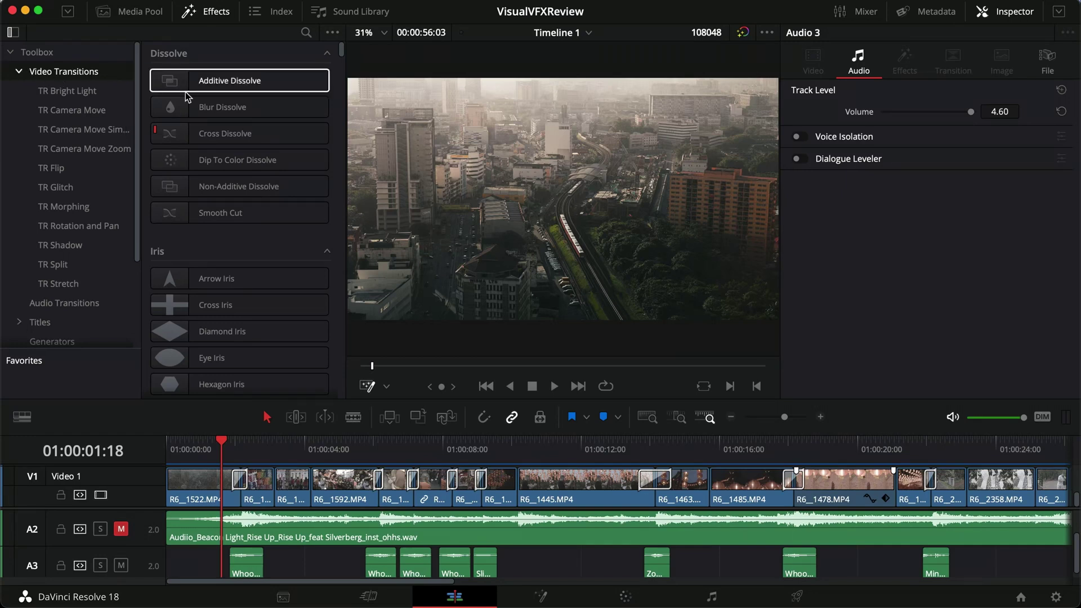
scroll(236, 139, down, 2)
scroll(236, 136, down, 5)
scroll(236, 136, down, 5)
scroll(235, 136, down, 3)
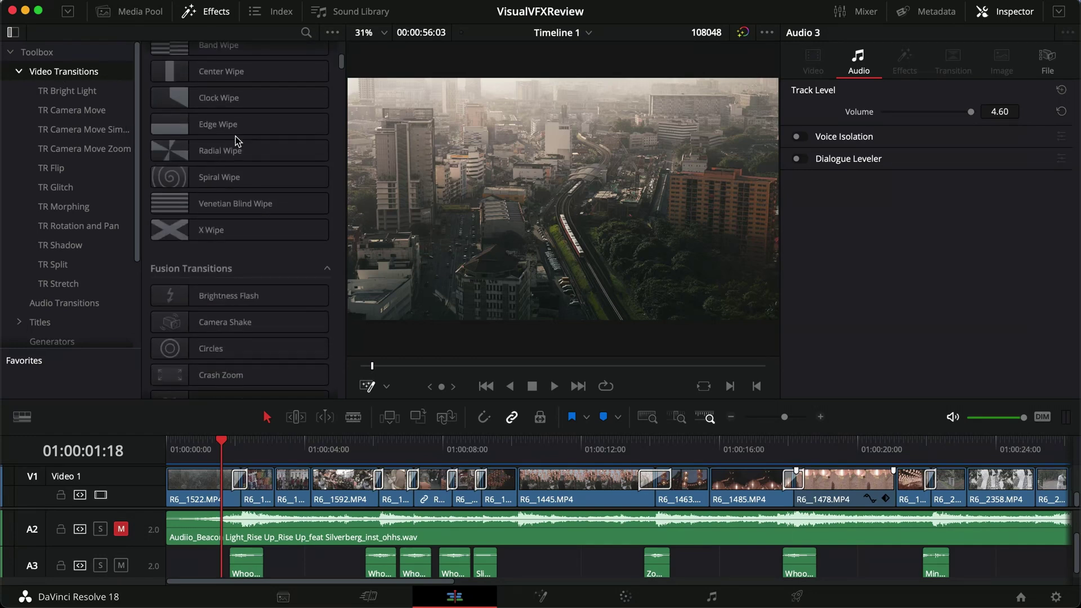
scroll(236, 136, down, 3)
scroll(235, 136, down, 3)
scroll(236, 136, down, 3)
scroll(236, 136, down, 5)
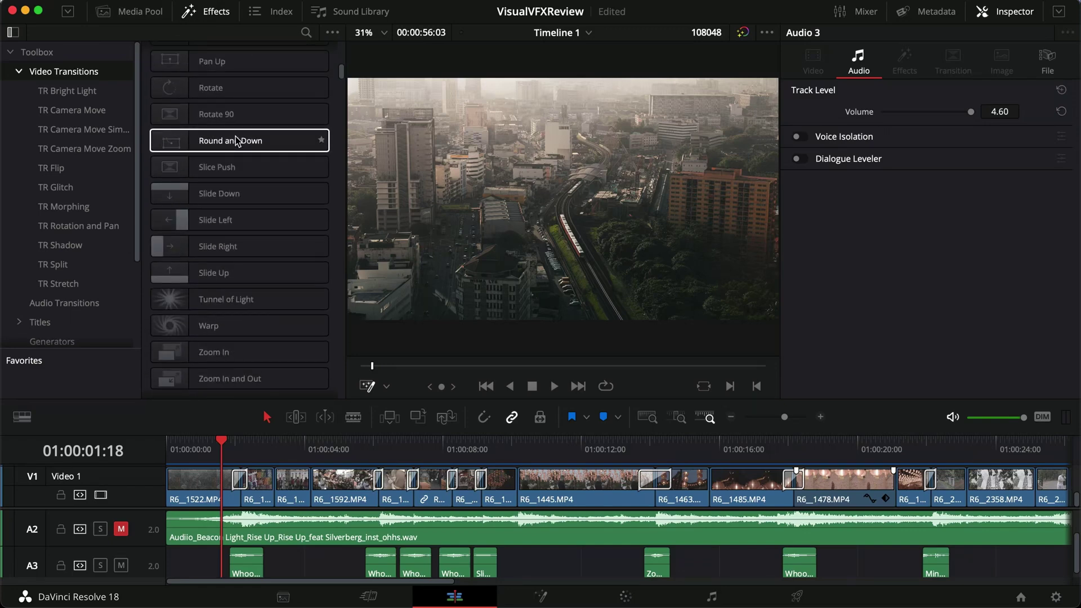
scroll(236, 136, down, 5)
scroll(235, 137, up, 5)
scroll(236, 143, up, 2)
scroll(236, 142, down, 3)
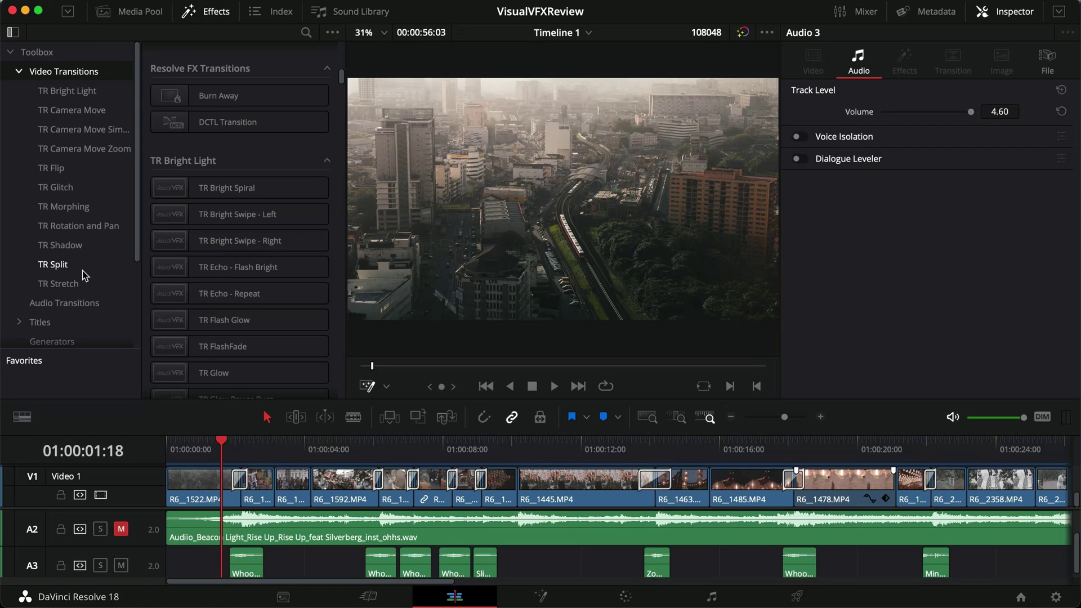
scroll(246, 142, down, 1)
scroll(246, 142, down, 1)
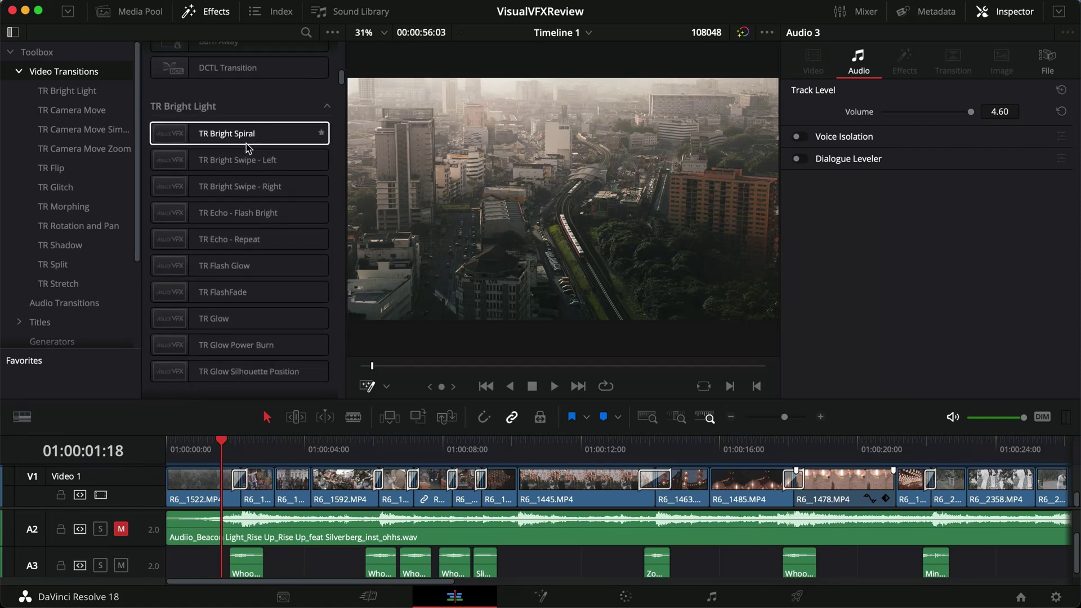
scroll(246, 143, down, 6)
scroll(248, 142, down, 6)
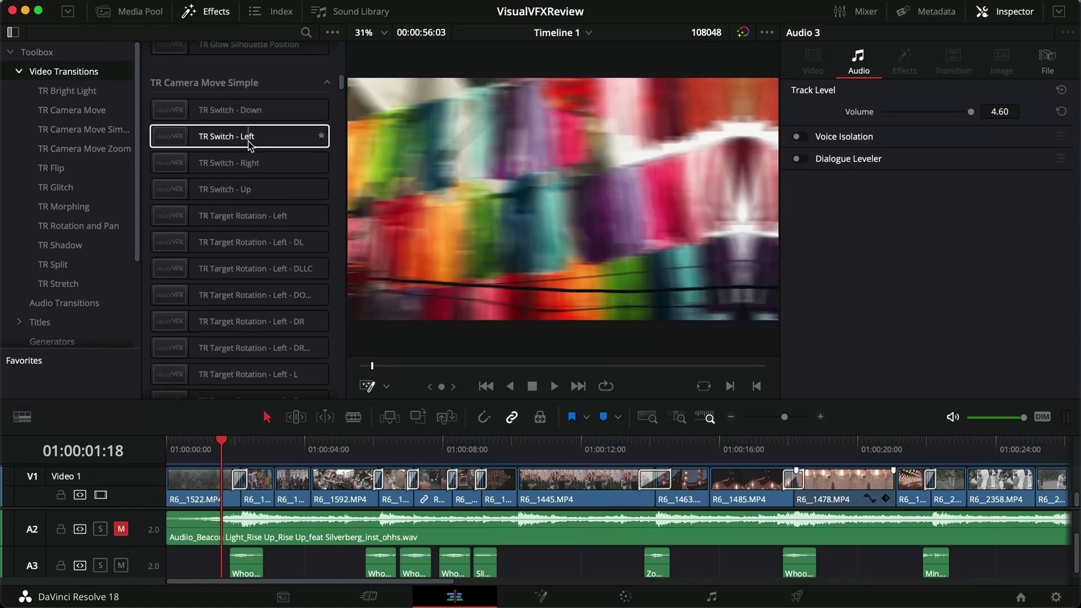
scroll(249, 142, down, 3)
scroll(250, 145, down, 3)
scroll(251, 146, down, 2)
mouse_move(254, 150)
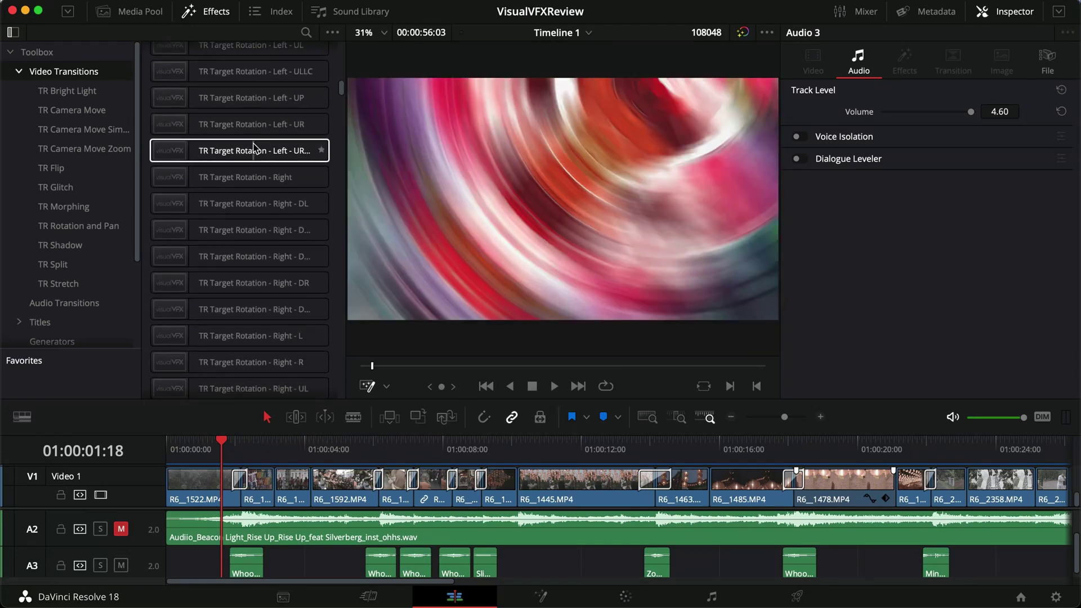
scroll(250, 146, down, 2)
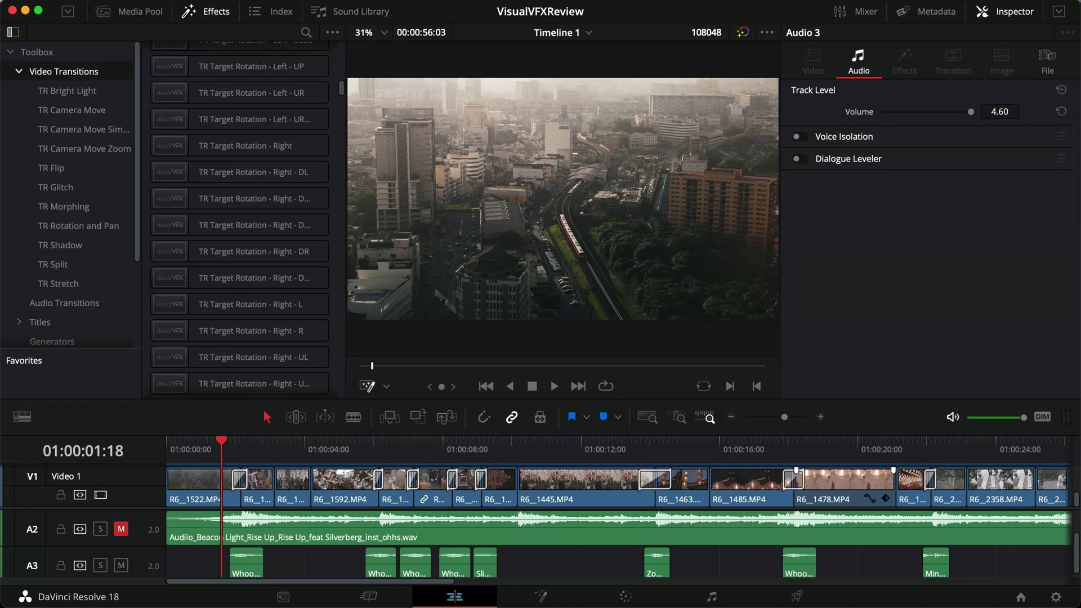
click(384, 1)
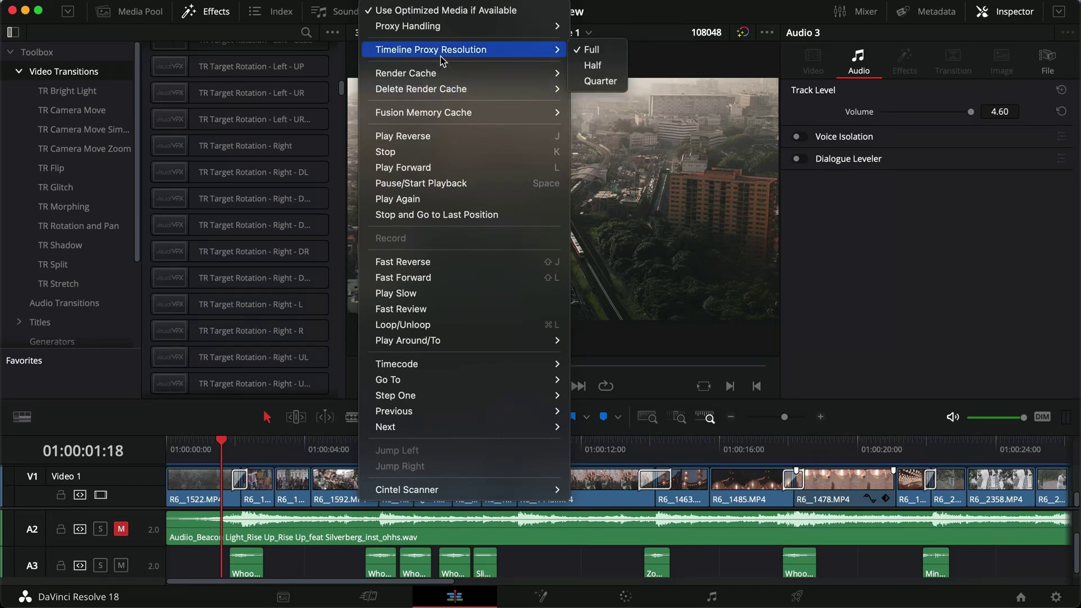
mouse_move(406, 73)
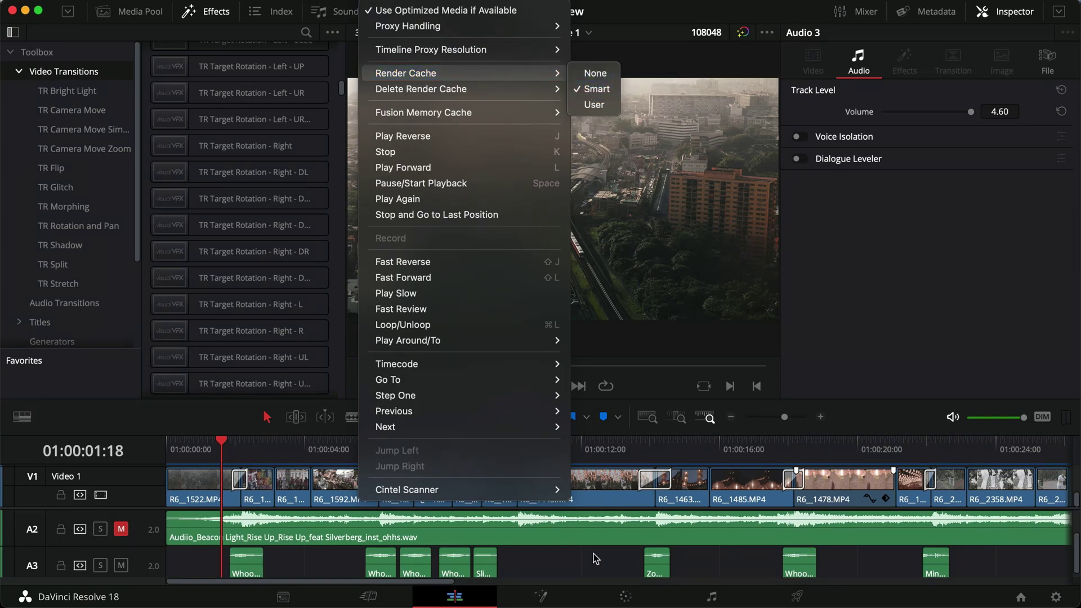
Add an empty V2 track above V1 and zoom the timeline to fit the edit.
click(595, 571)
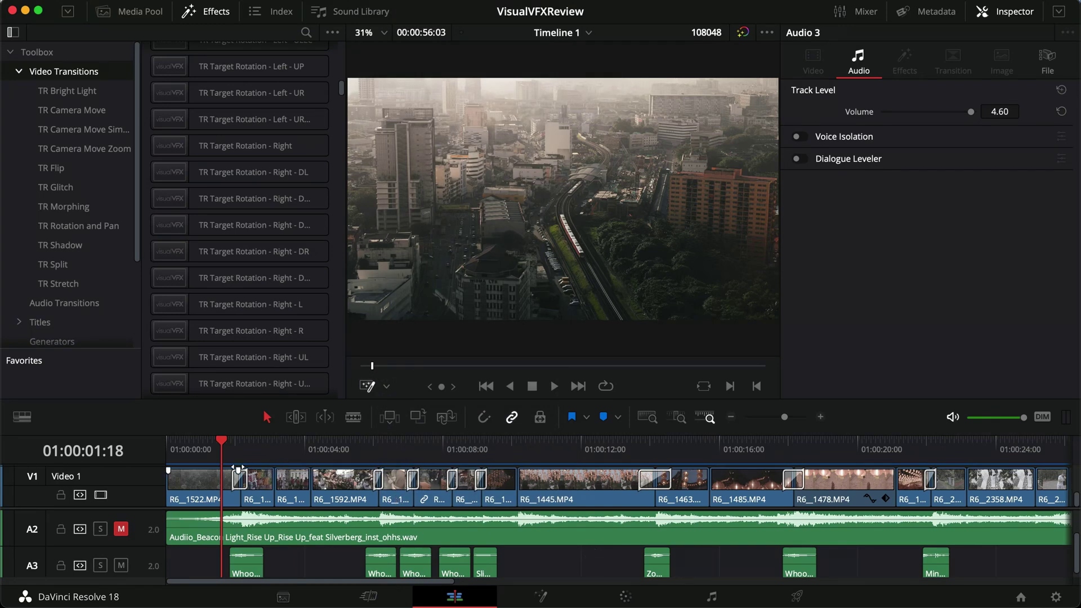
drag(228, 480, 254, 484)
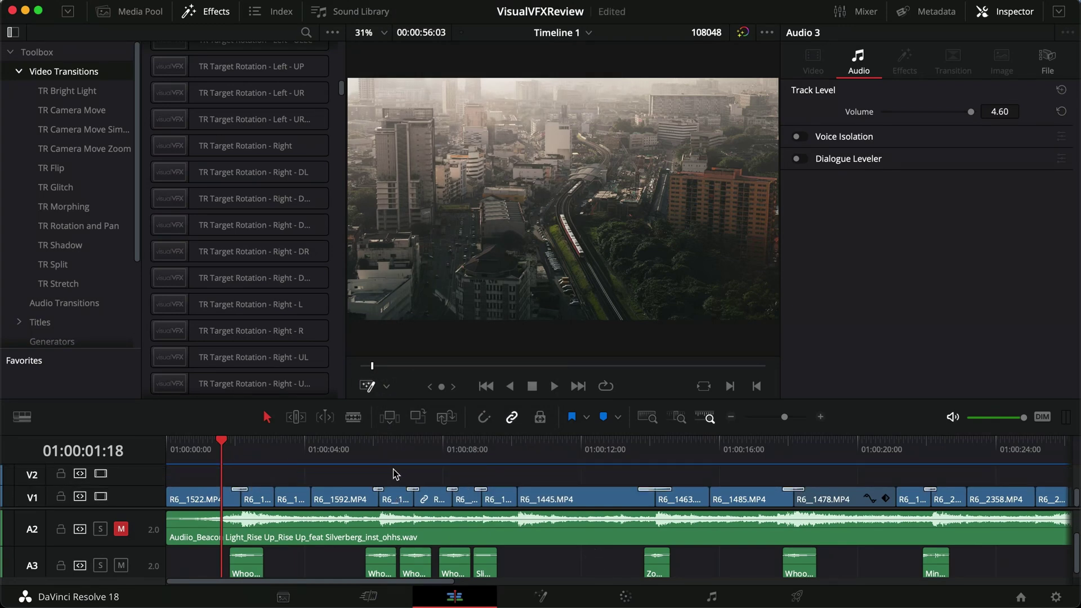
key(shift+z)
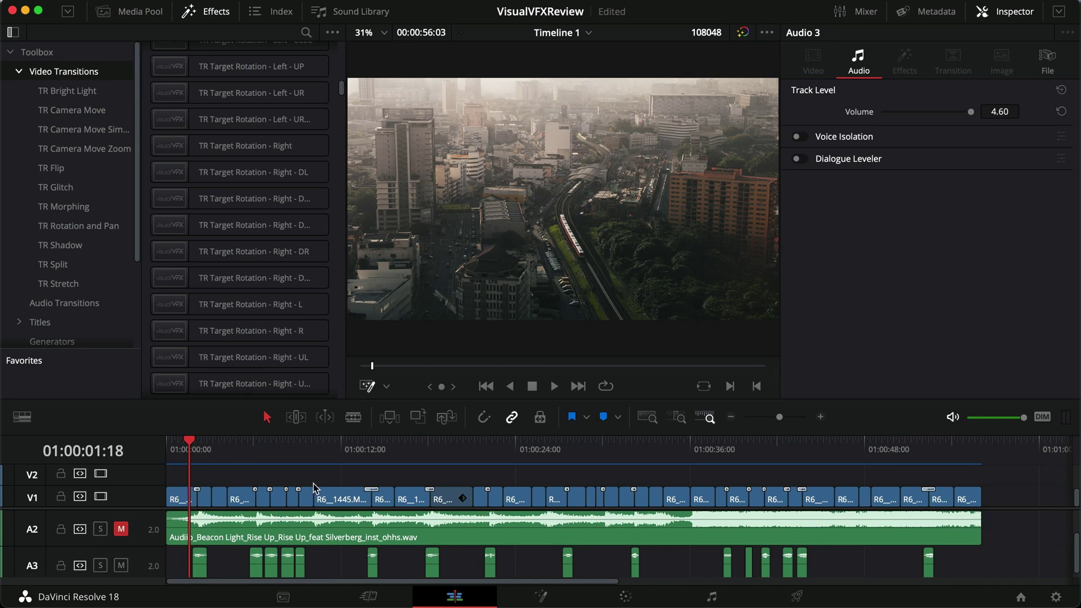
Browse the TR Bright Light, TR Camera Move, TR Camera Move Simple and TR Flip transition sets.
click(87, 93)
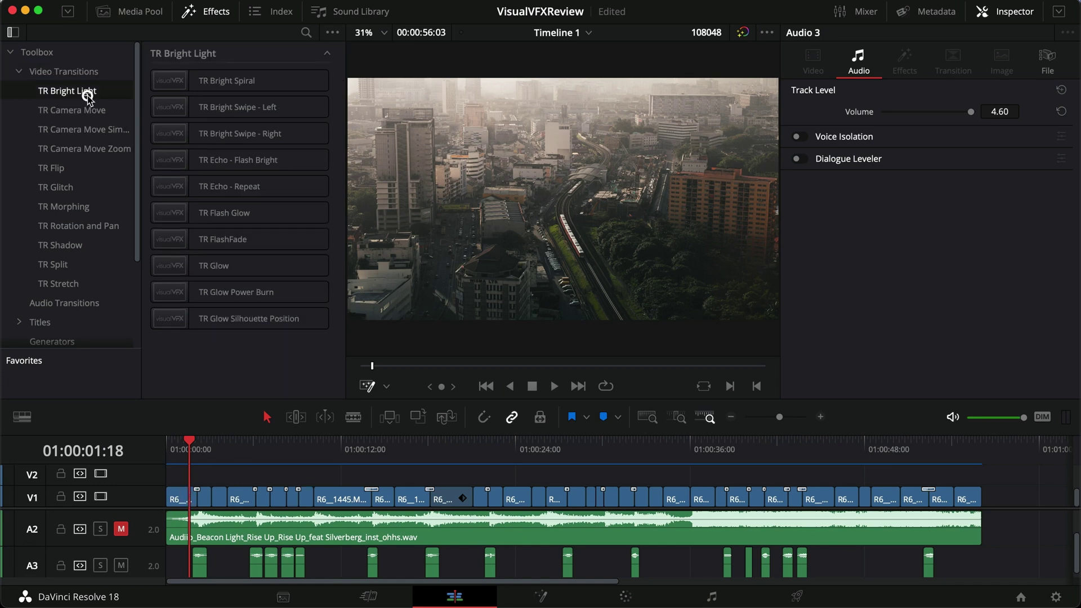
click(97, 112)
click(100, 132)
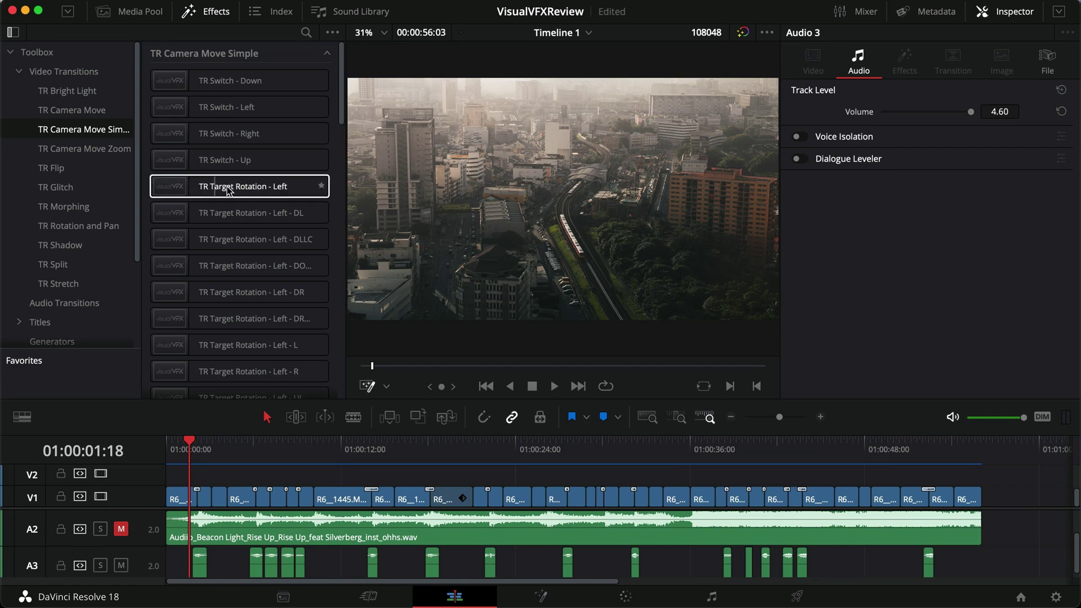
drag(344, 101, 347, 144)
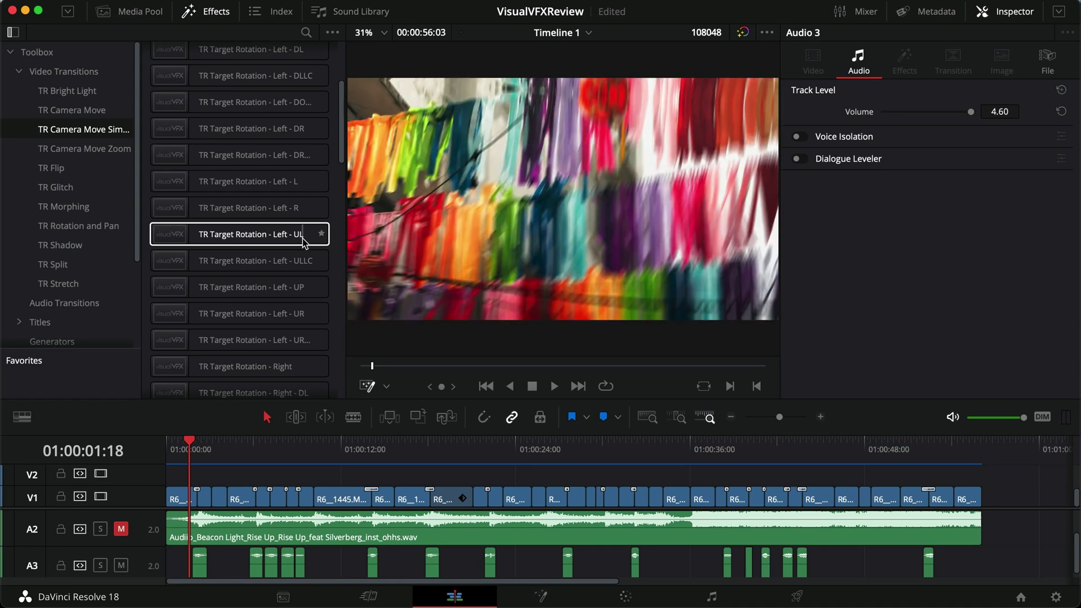
drag(341, 148, 345, 187)
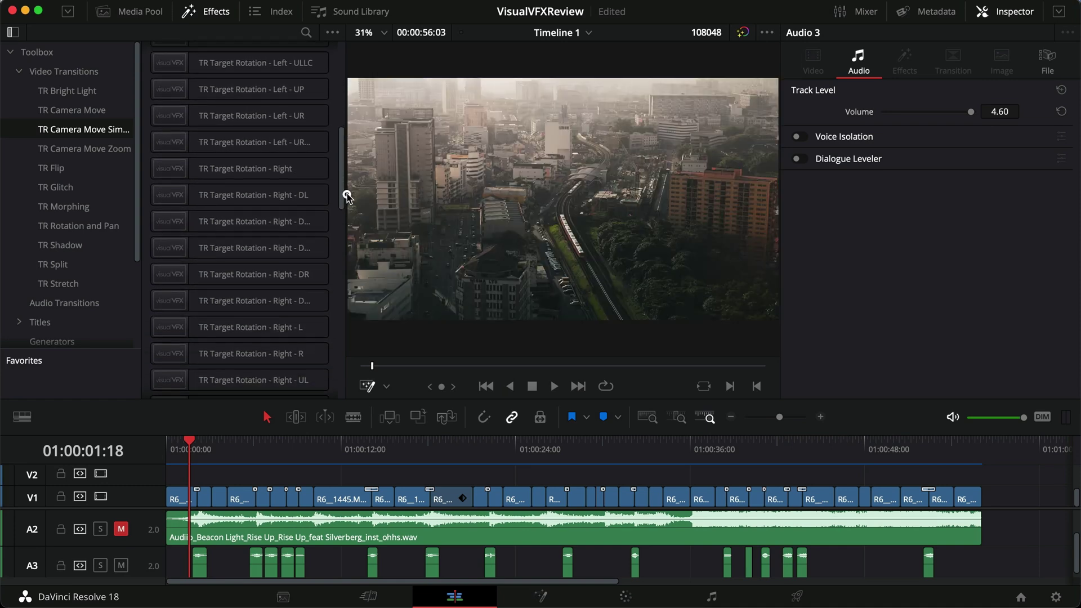
mouse_move(342, 192)
mouse_down()
mouse_move(355, 301)
mouse_move(336, 377)
mouse_move(338, 110)
mouse_up()
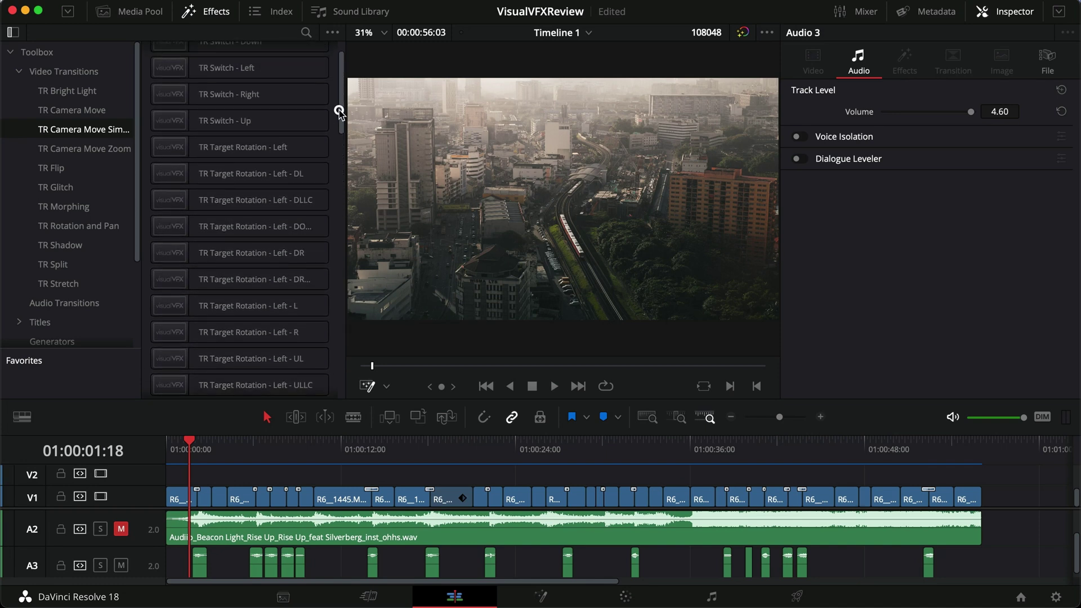
click(52, 168)
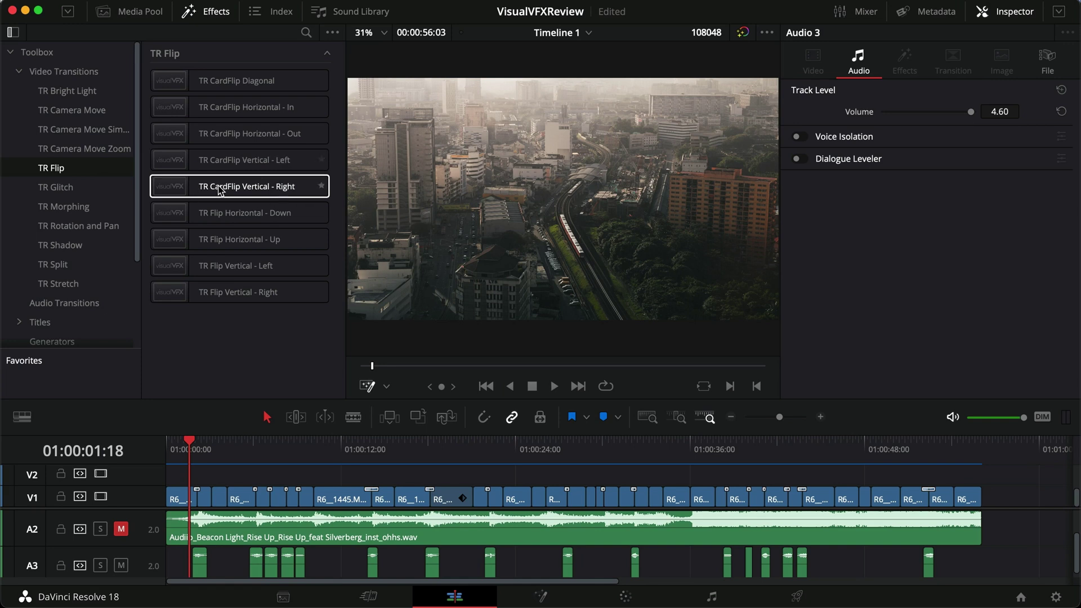
Browse the TR Glitch transition set, then hide the Effects library.
click(93, 188)
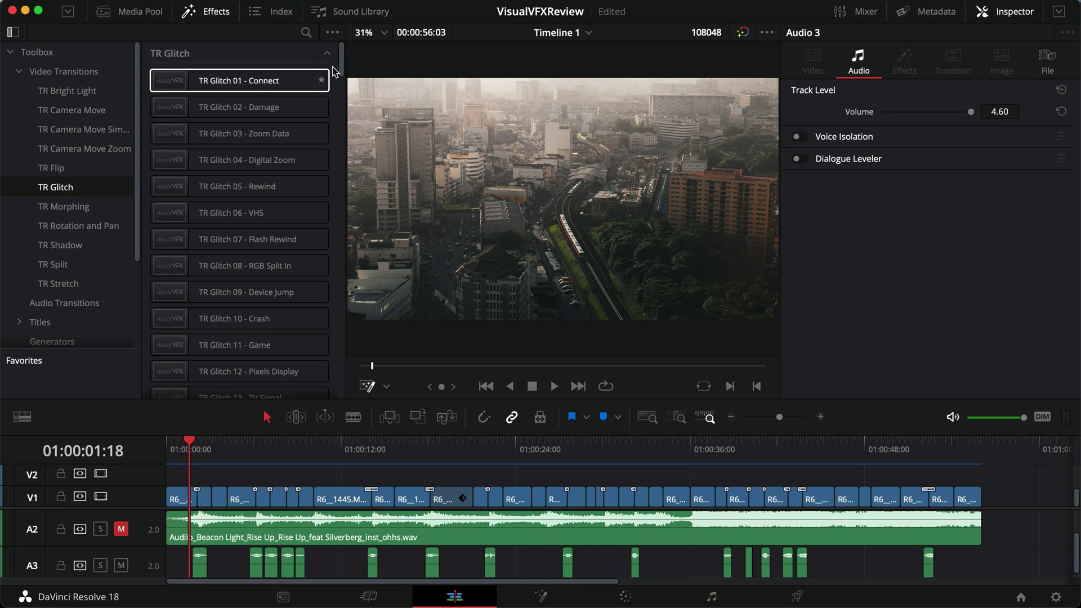
drag(343, 72, 345, 137)
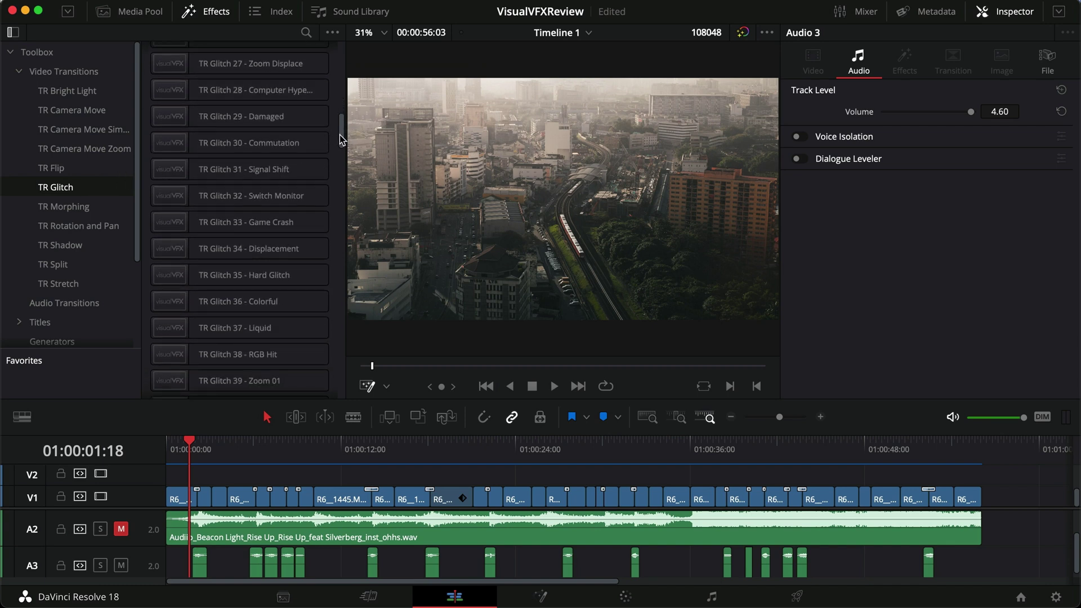
drag(341, 138, 348, 172)
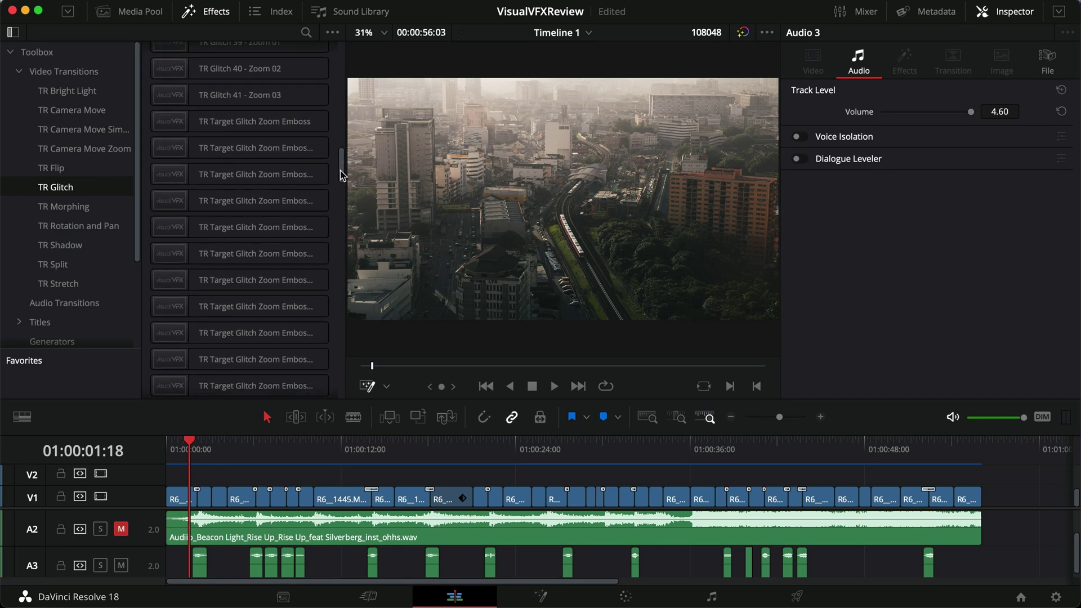
mouse_move(341, 175)
mouse_down()
mouse_move(339, 237)
mouse_move(330, 73)
mouse_up()
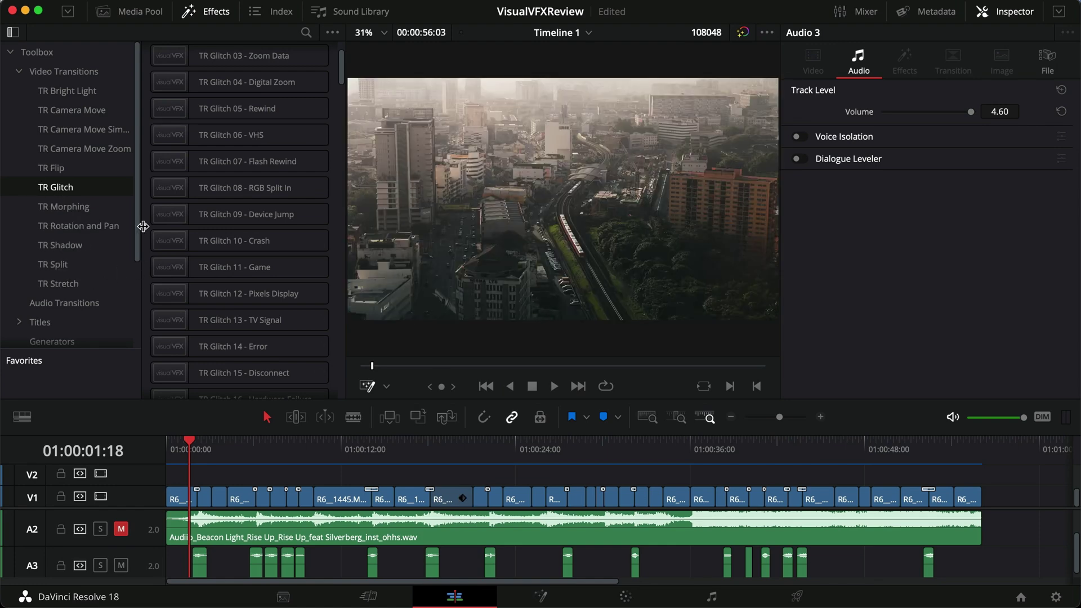
click(193, 17)
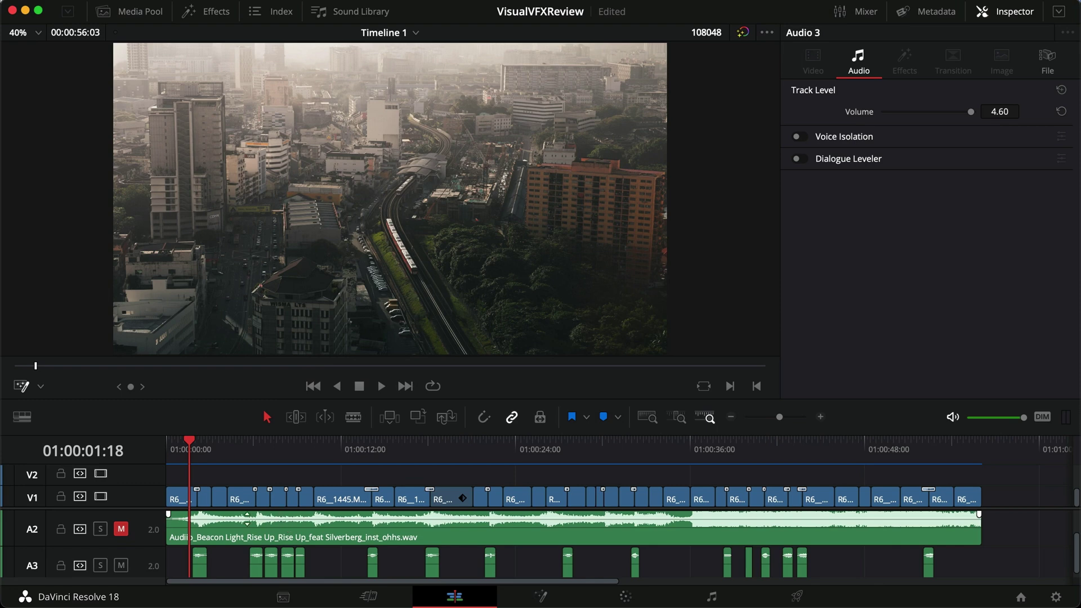
shift+scroll(241, 505, up, 2)
shift+scroll(239, 502, up, 2)
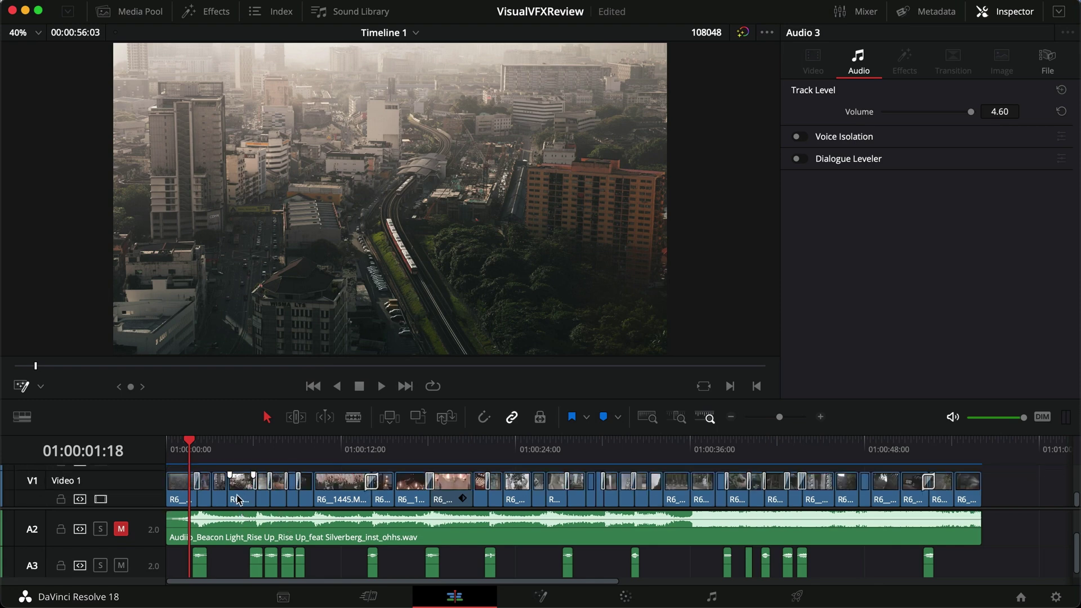
alt+scroll(238, 494, up, 3)
alt+scroll(355, 495, up, 2)
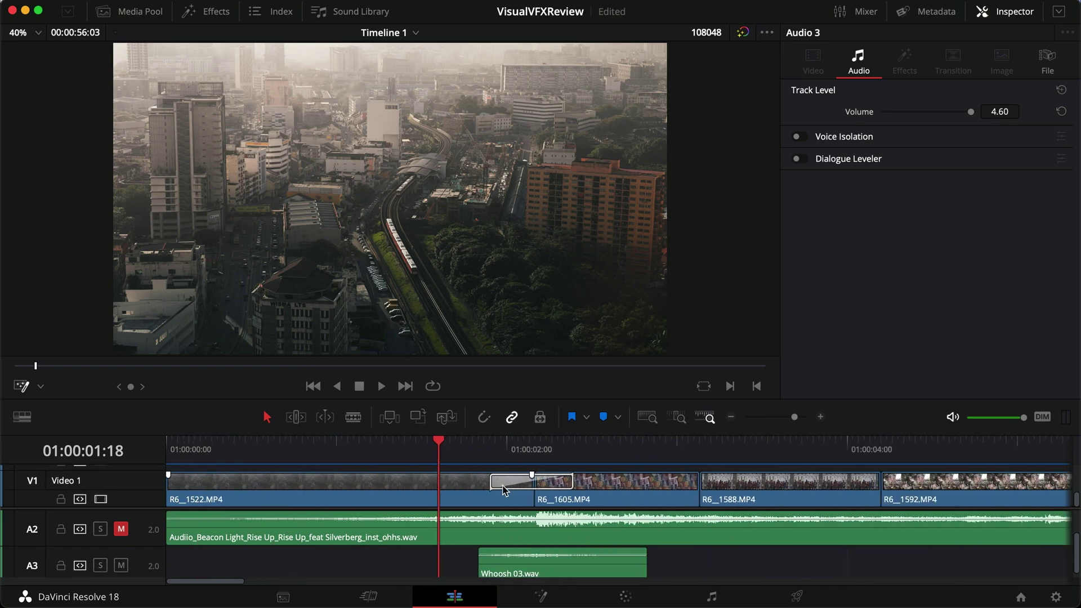
alt+scroll(496, 494, up, 2)
alt+scroll(497, 494, down, 1)
alt+scroll(305, 492, up, 2)
alt+scroll(620, 483, up, 1)
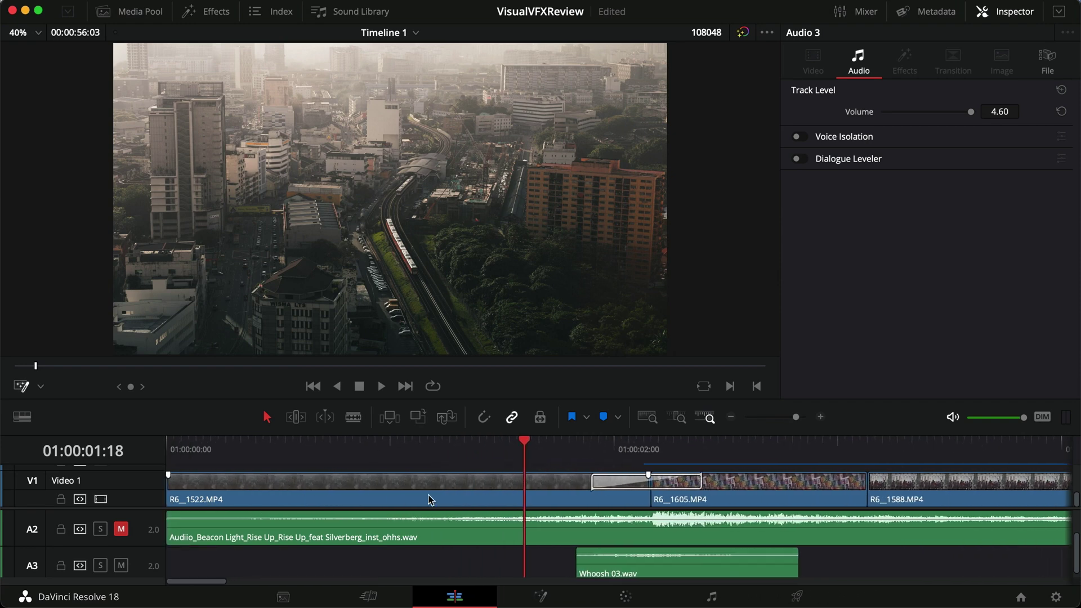
Select the TR Target Power Zoom In transition between R6_1522 and R6_1605 and park the playhead inside it.
click(619, 483)
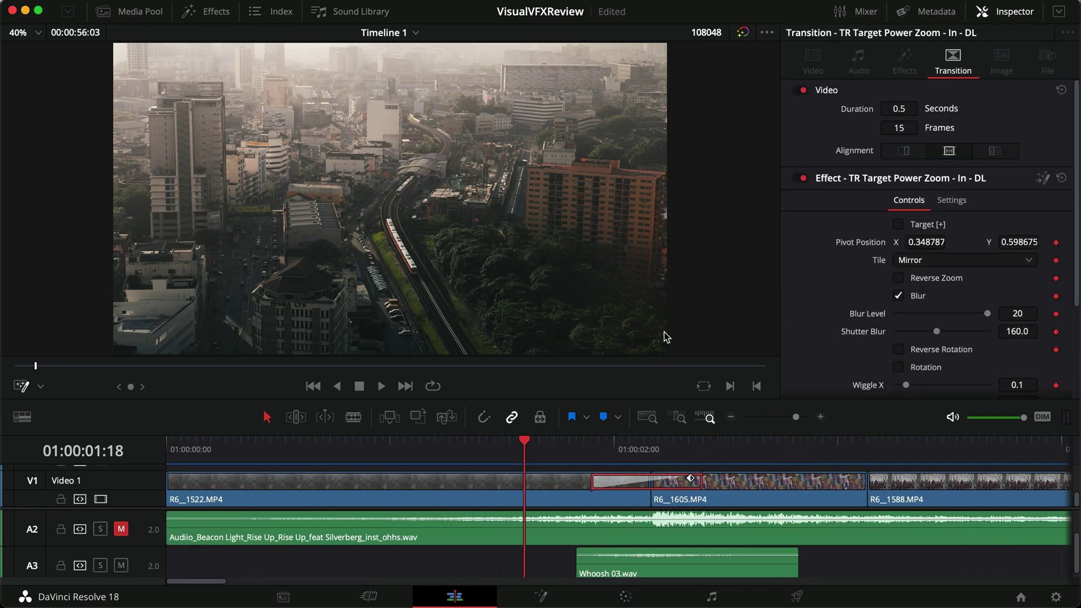
click(621, 451)
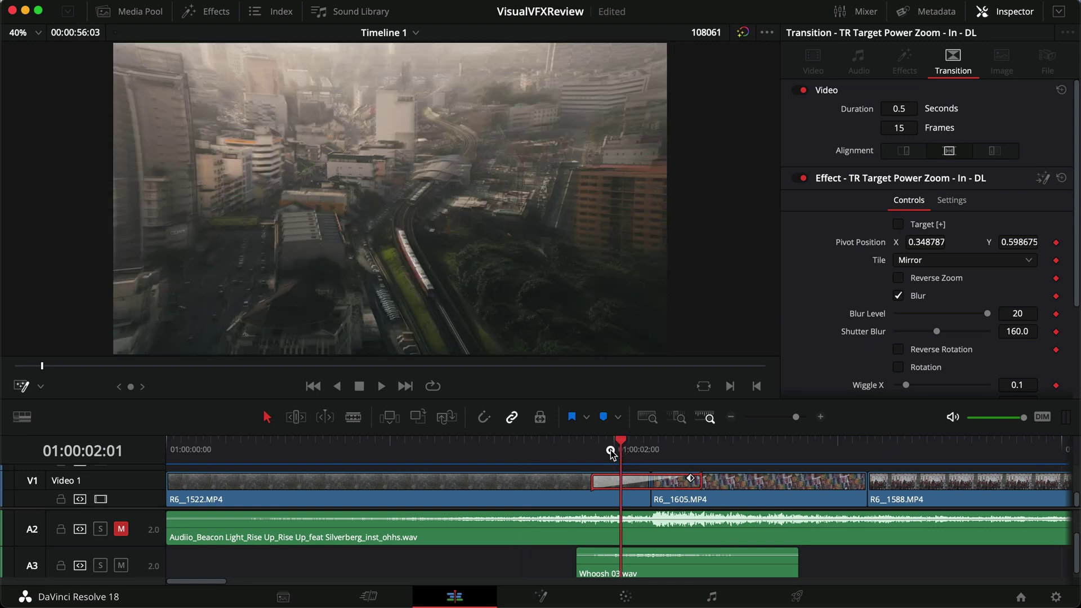
click(598, 452)
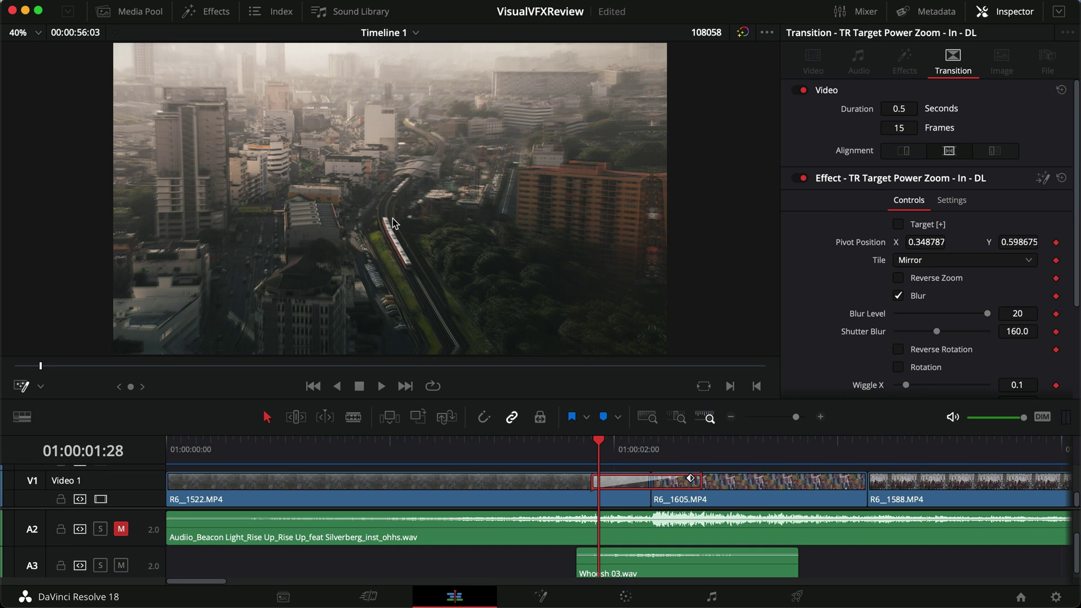
click(46, 391)
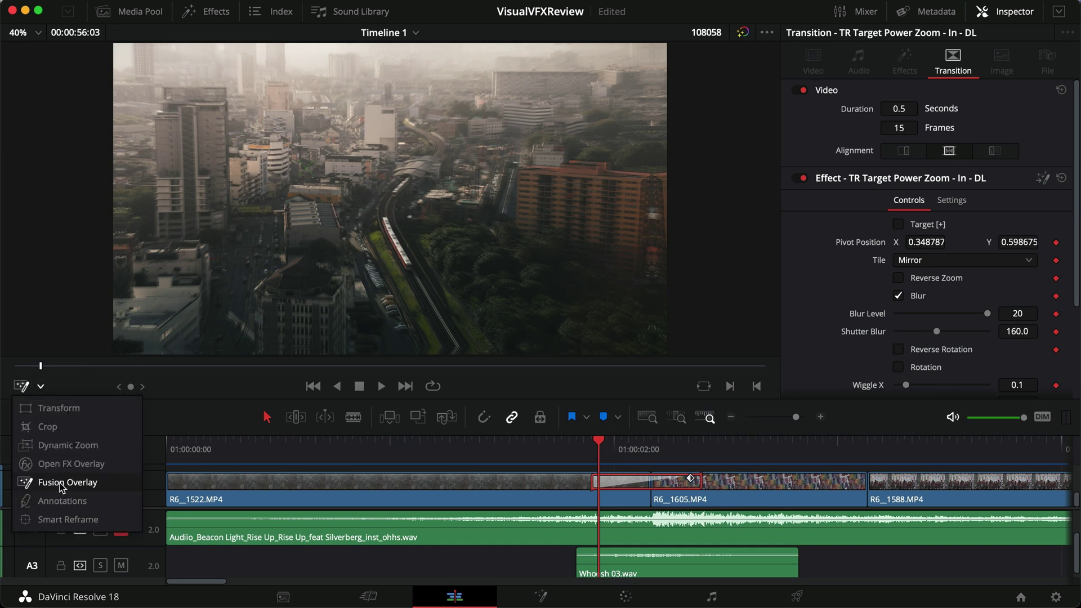
Scrub through and replay the TR Target Power Zoom In transition.
click(74, 391)
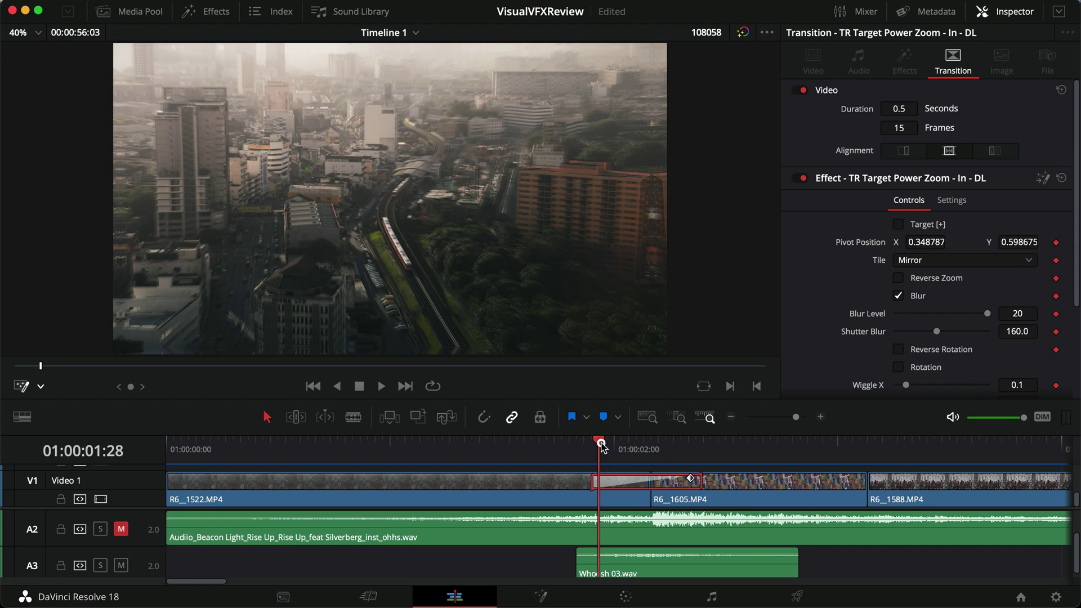
drag(602, 446, 701, 448)
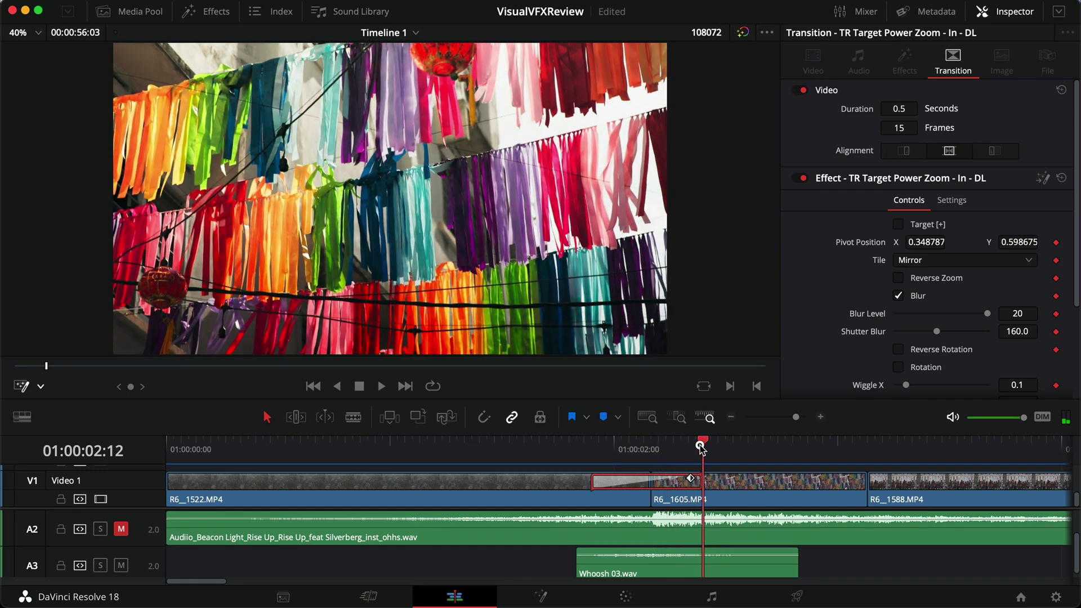
click(550, 450)
key(space)
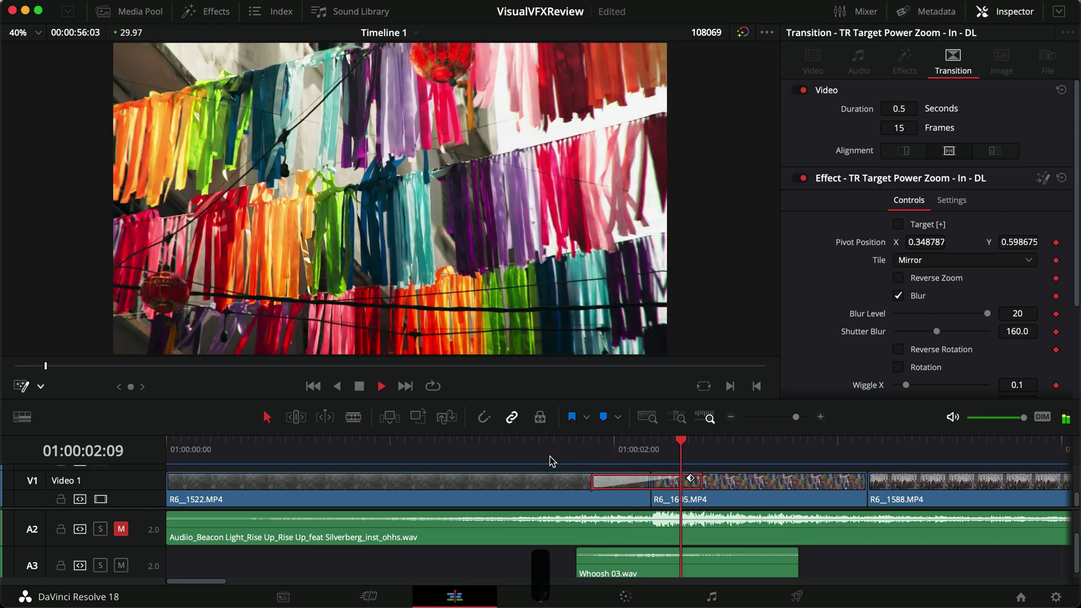
click(547, 449)
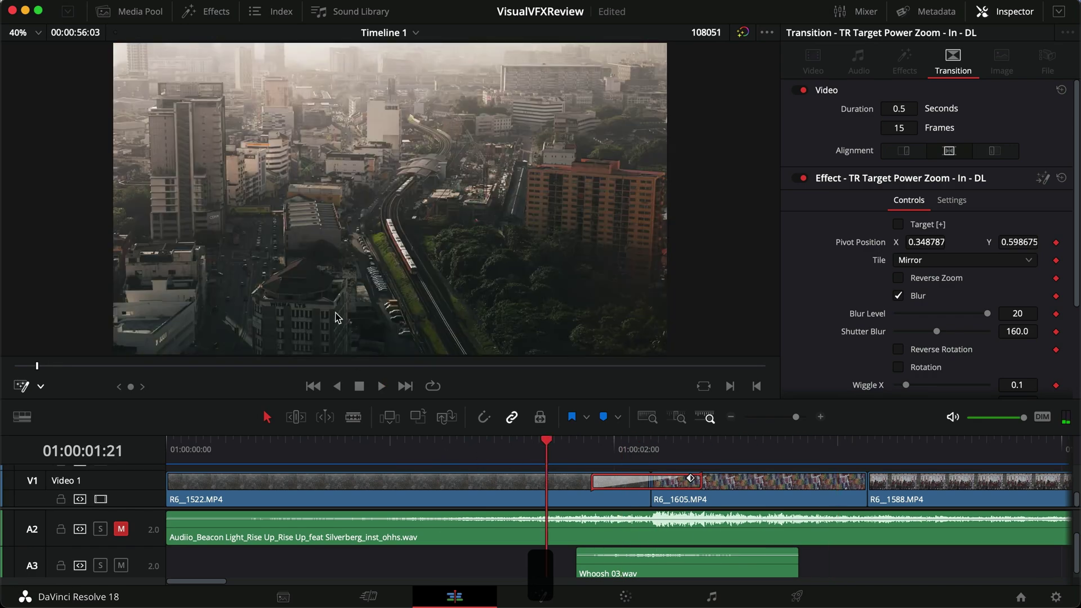
key(space)
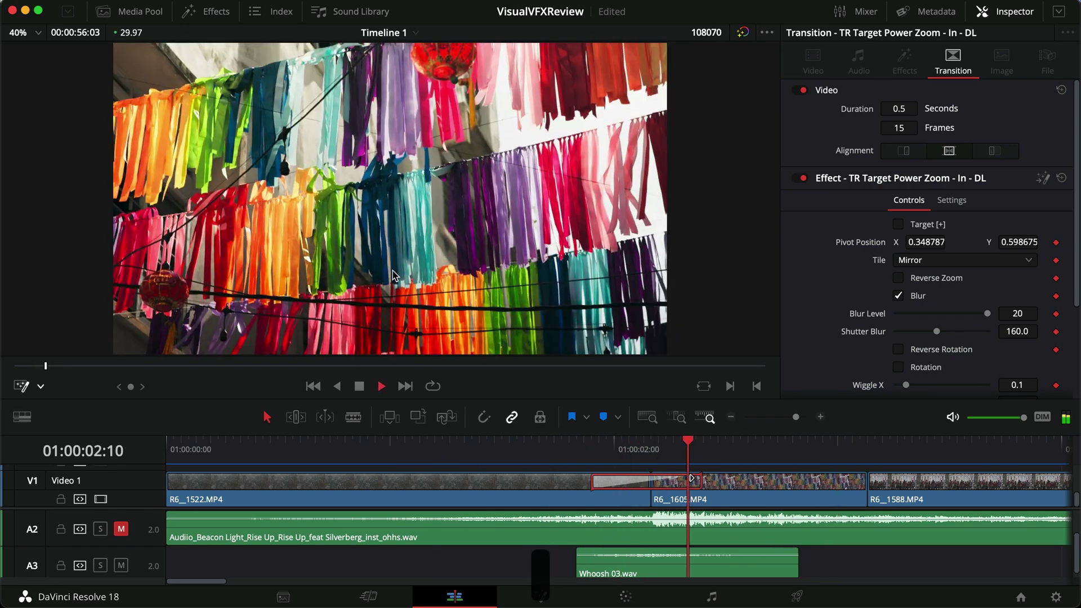
click(470, 451)
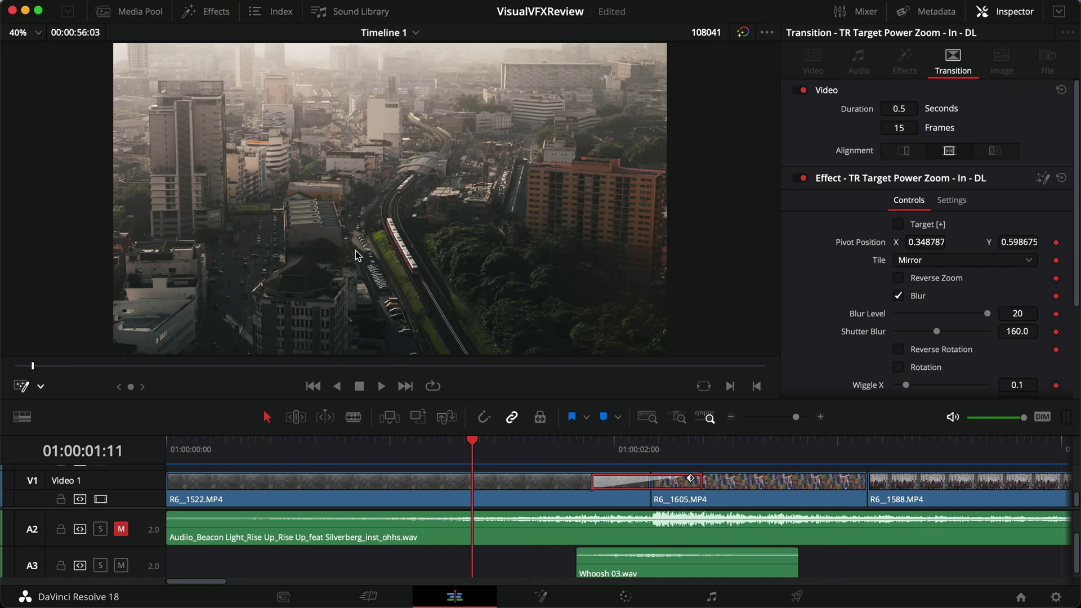
scroll(479, 473, down, 5)
scroll(479, 473, up, 4)
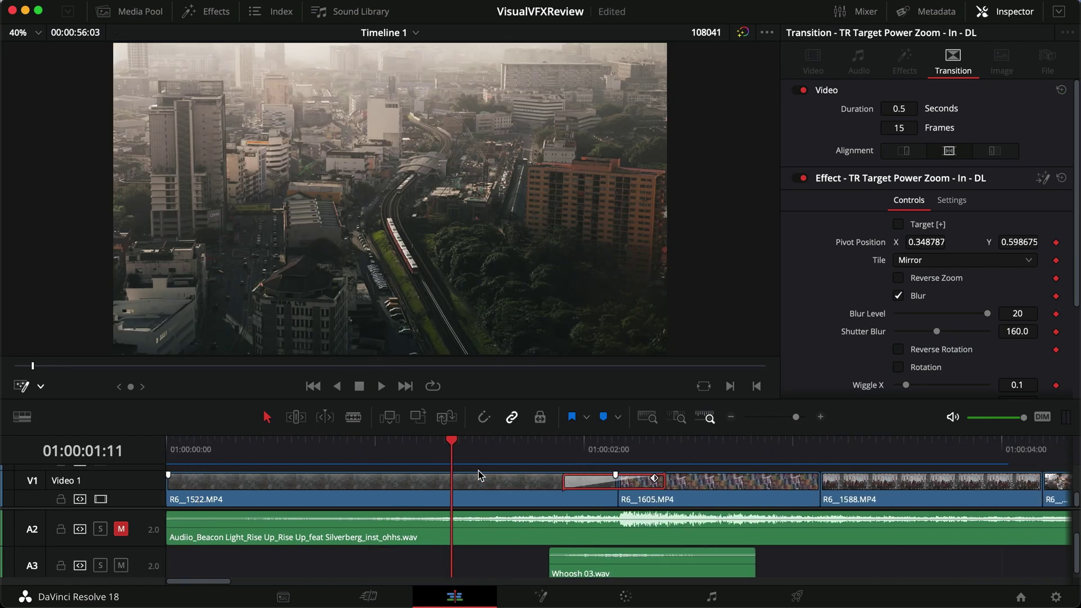
scroll(478, 475, down, 1)
Play on to the cymbal shot and select the TR Pan - Right transition.
key(space)
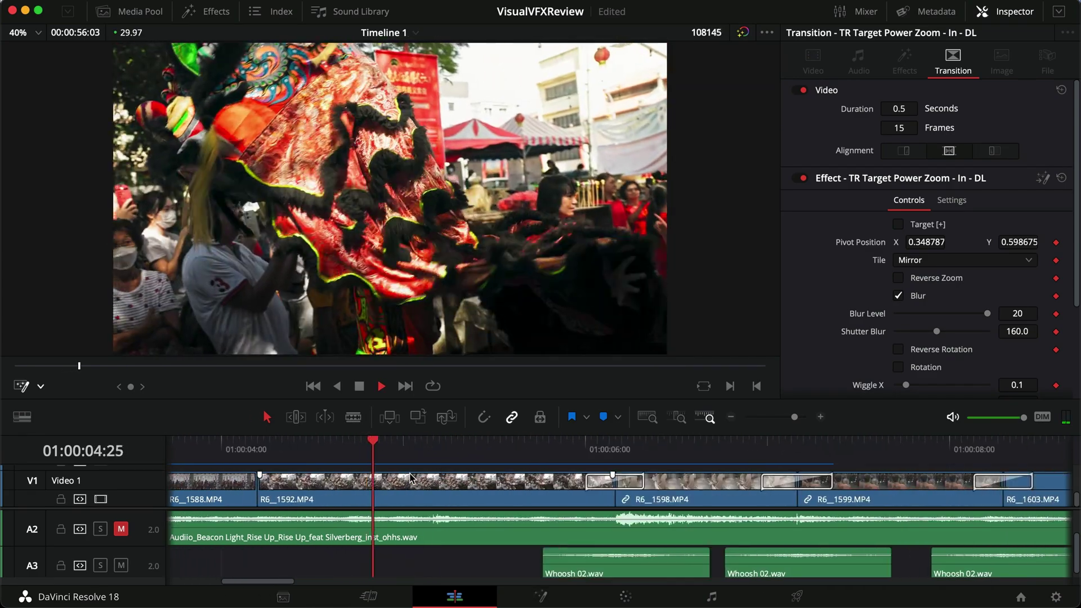
key(space)
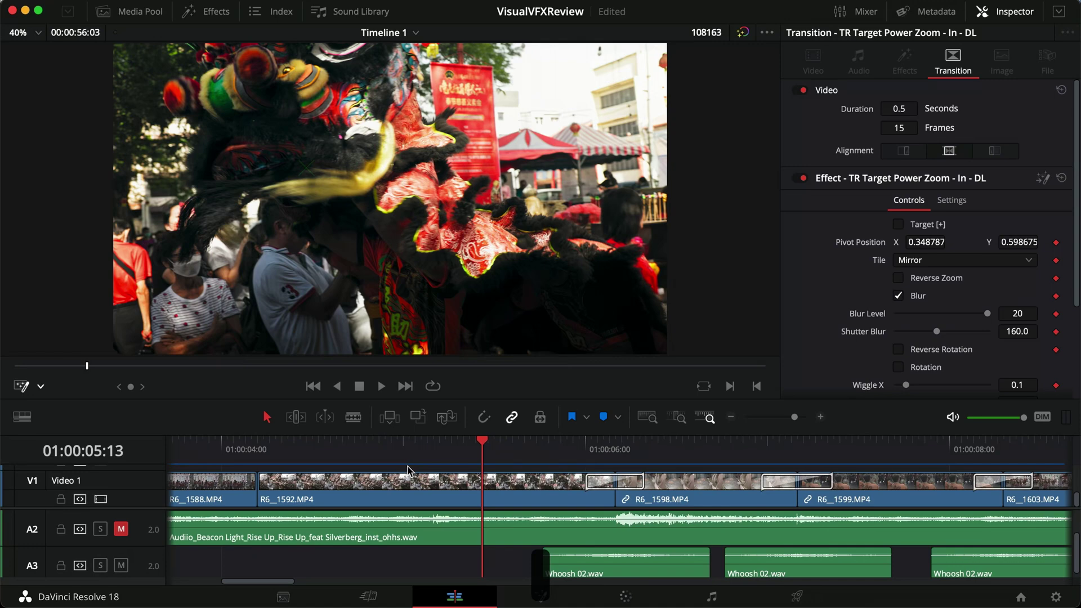
click(694, 443)
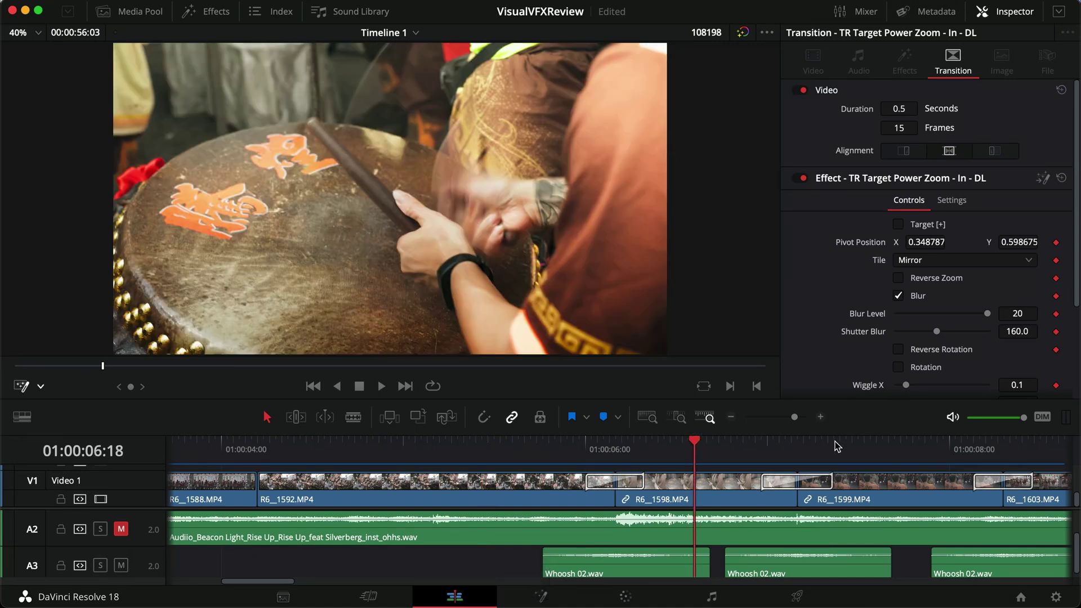
click(875, 444)
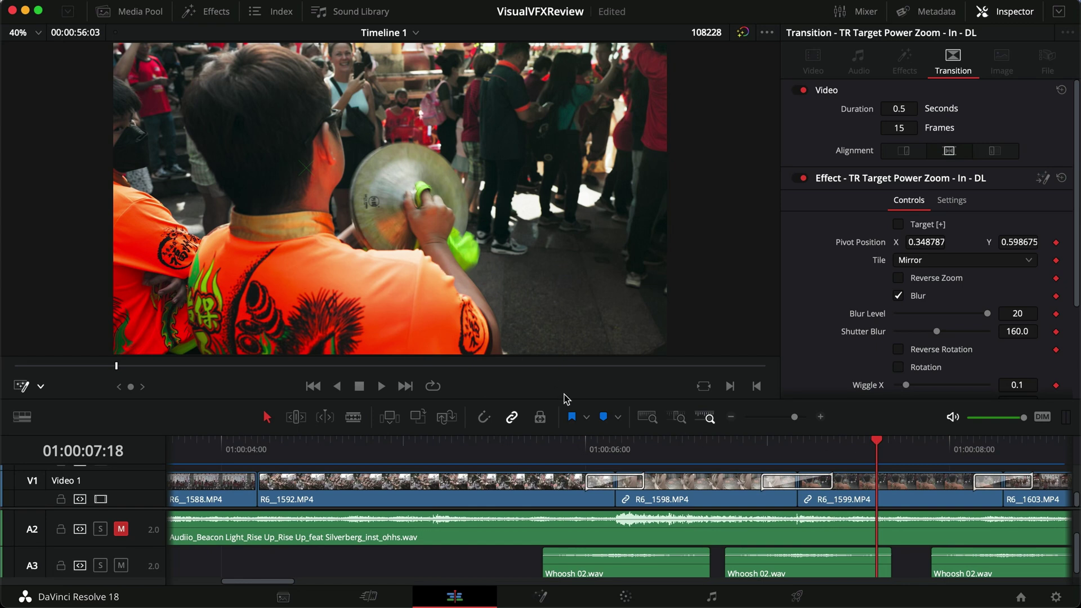
click(612, 480)
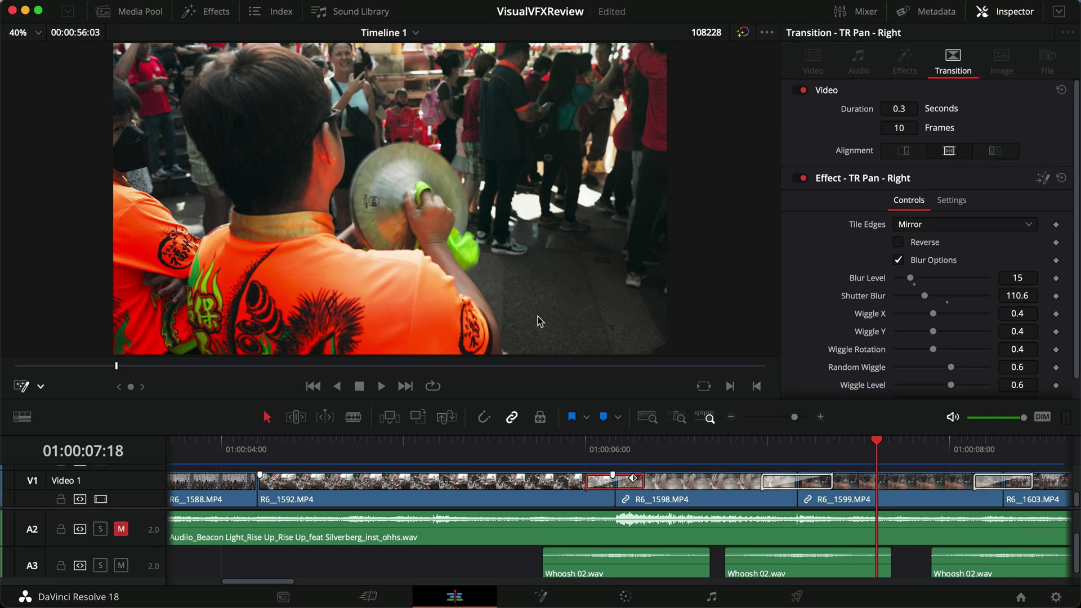
Play and scrub the TR Pan - Right transition, then stop on TR Behind Black - Right.
click(505, 448)
key(space)
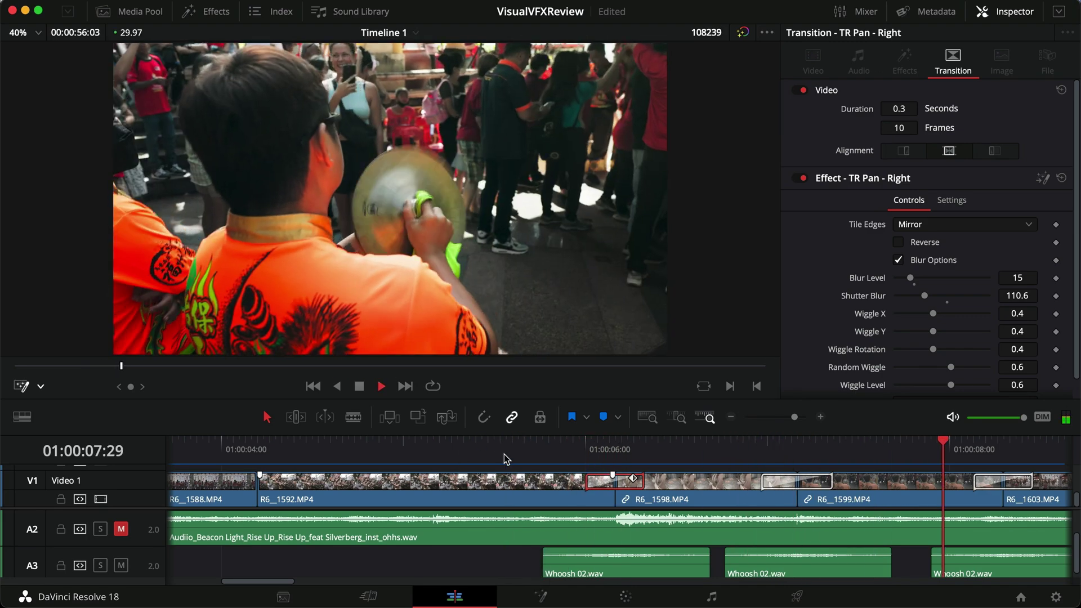
key(space)
click(579, 457)
drag(579, 457, 621, 454)
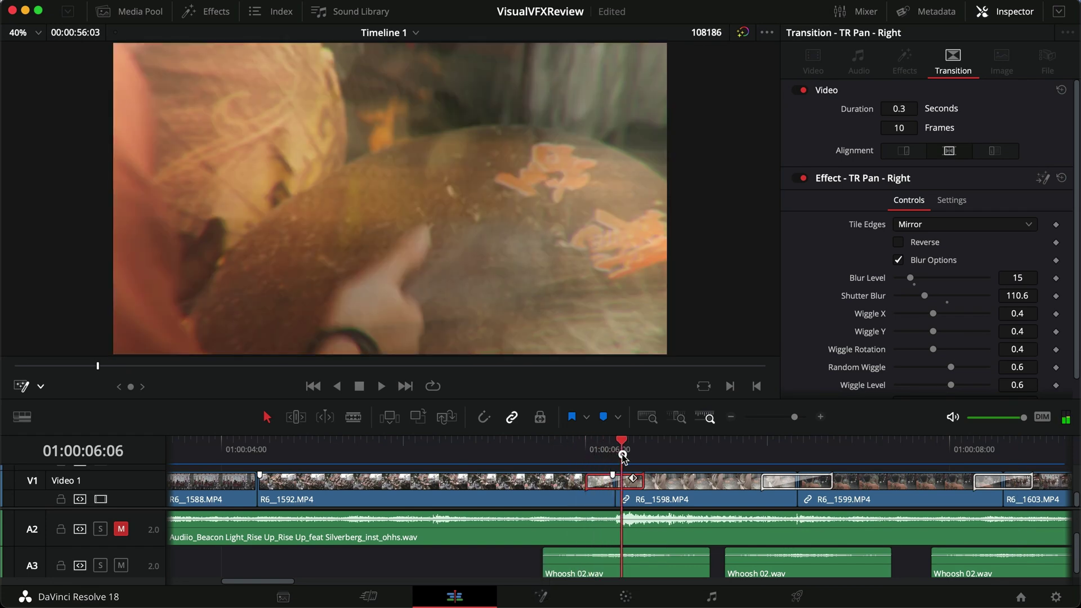
drag(621, 454, 637, 457)
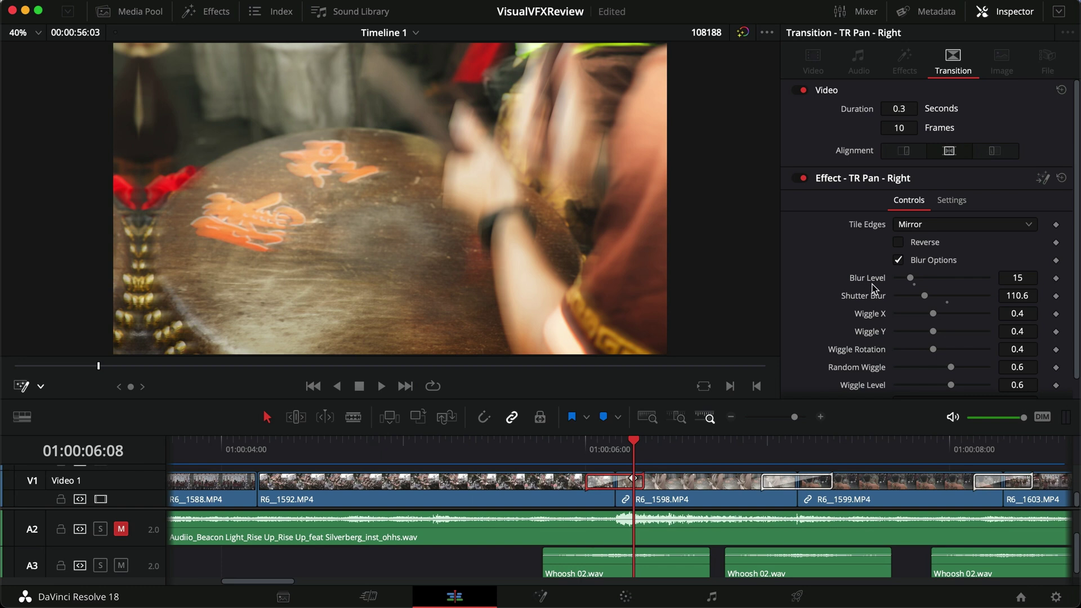
scroll(879, 306, down, 2)
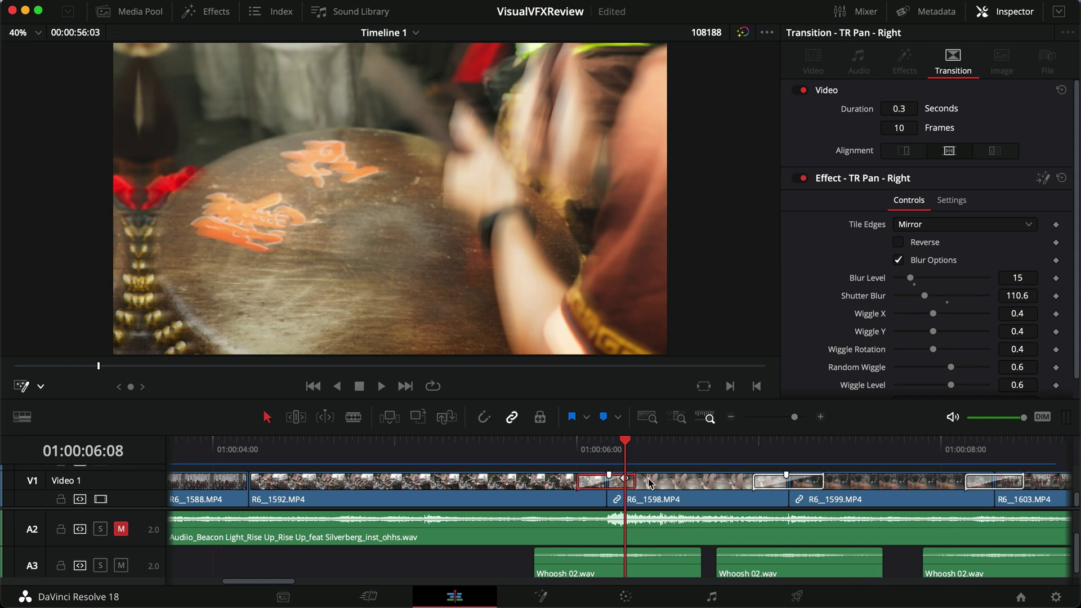
scroll(591, 486, right, 5)
key(space)
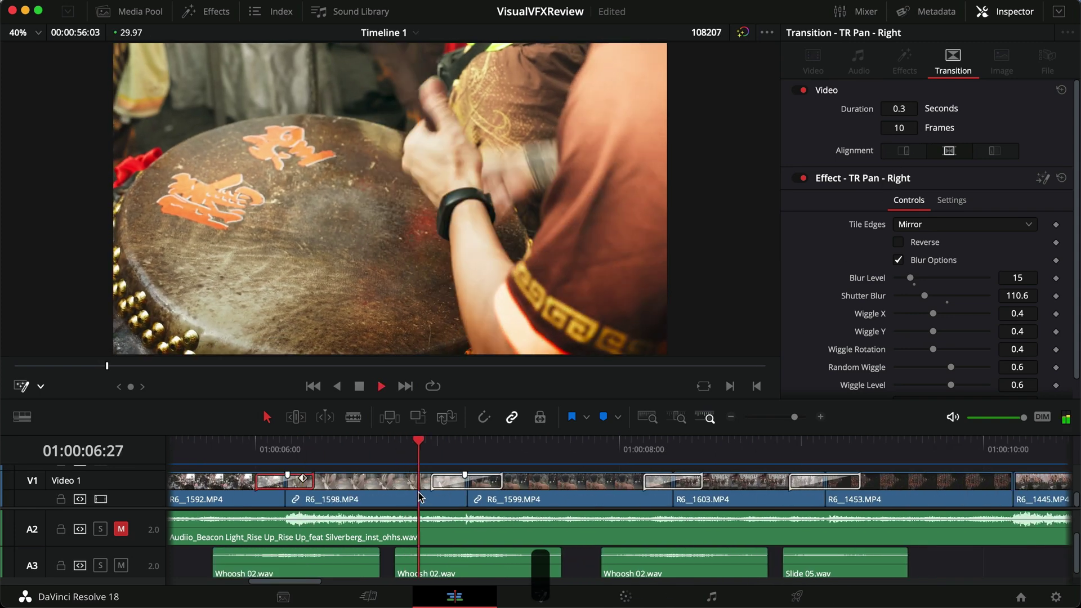
scroll(406, 494, right, 2)
scroll(399, 488, right, 2)
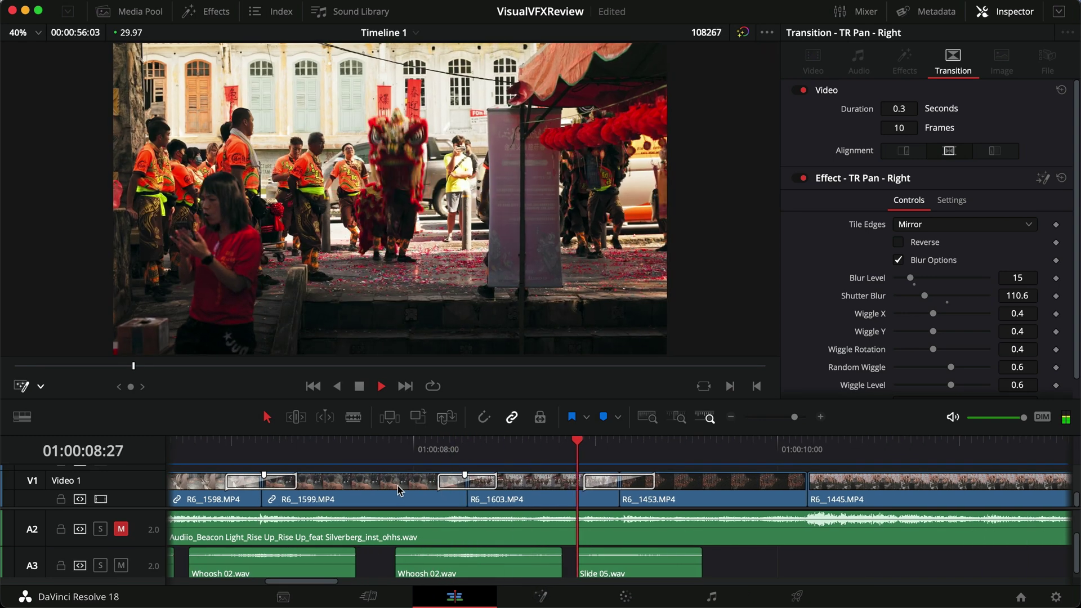
click(604, 485)
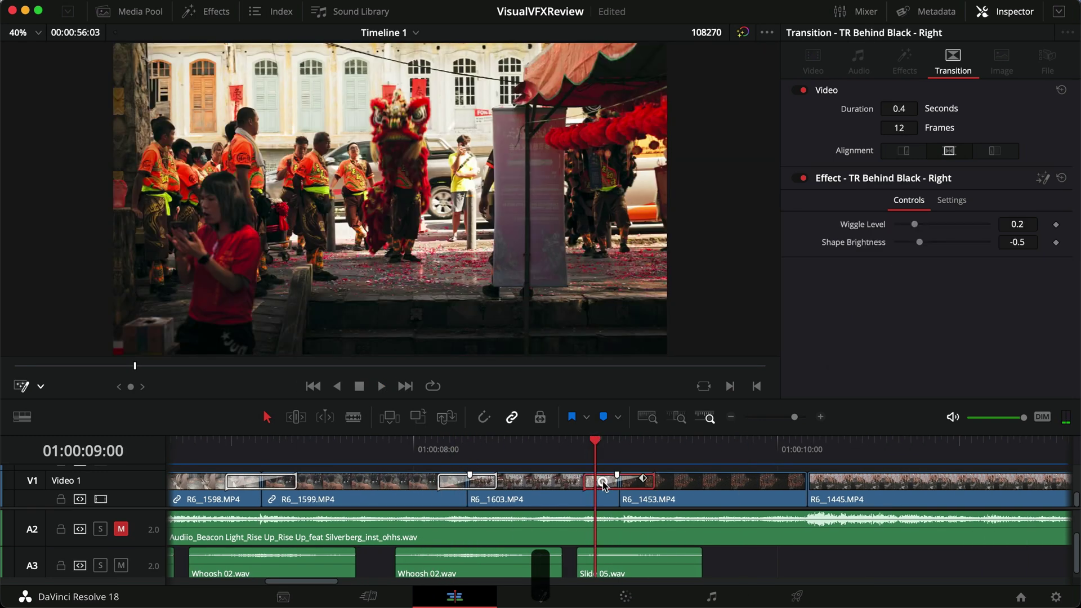
Scrub and play the TR Behind Black - Right transition into the lantern clip.
drag(583, 455, 607, 456)
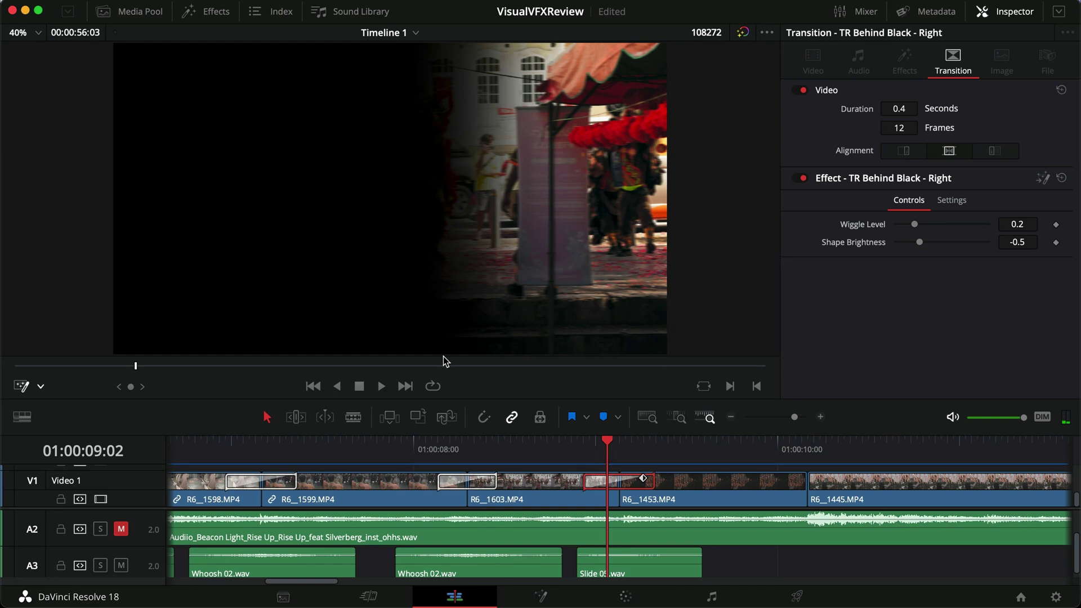
drag(612, 451, 635, 452)
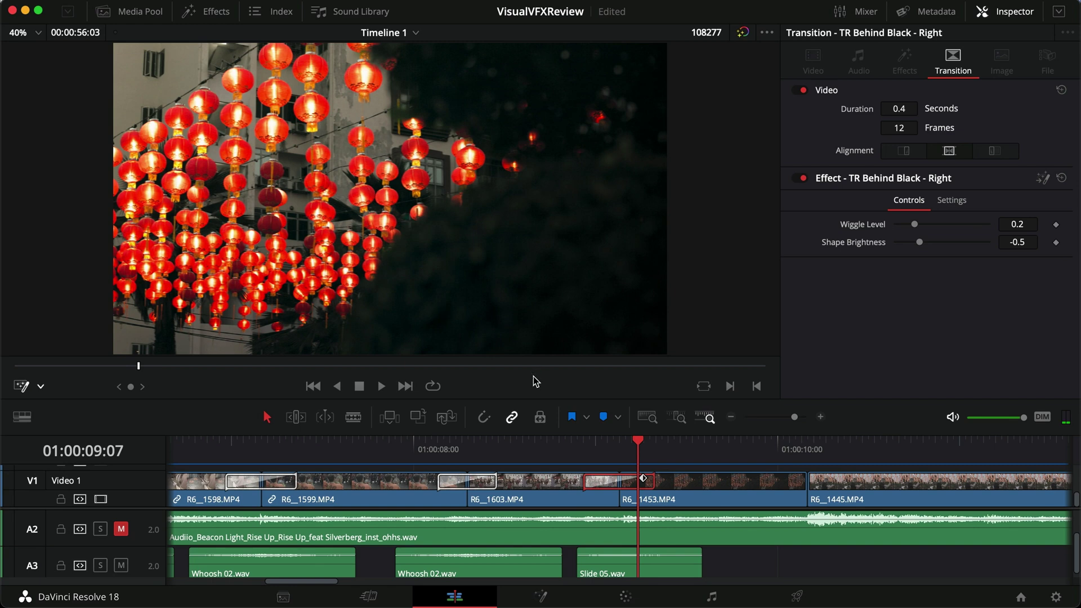
click(551, 451)
key(space)
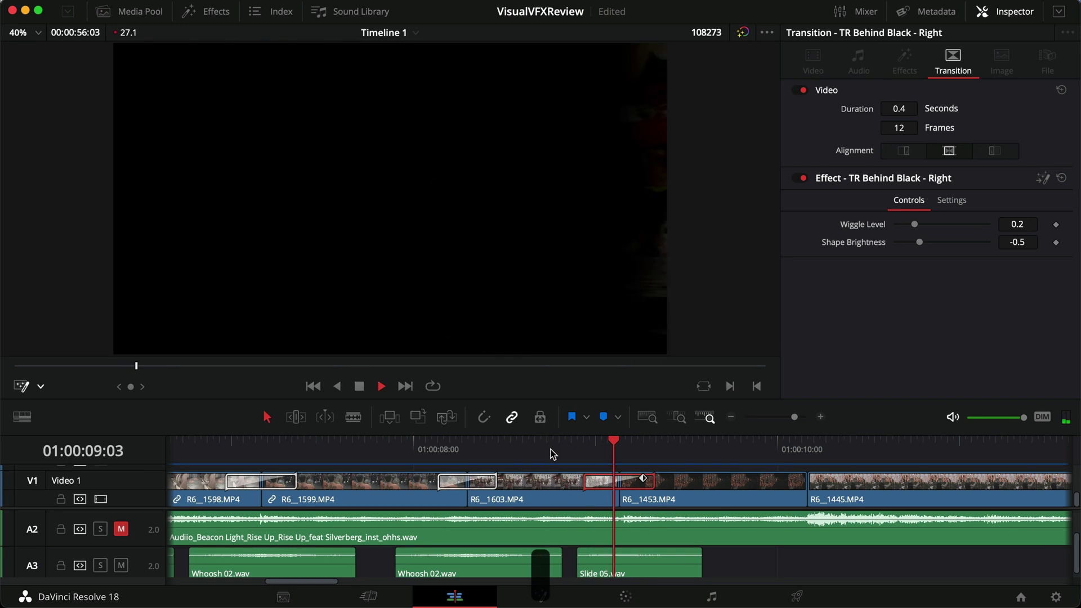
click(551, 451)
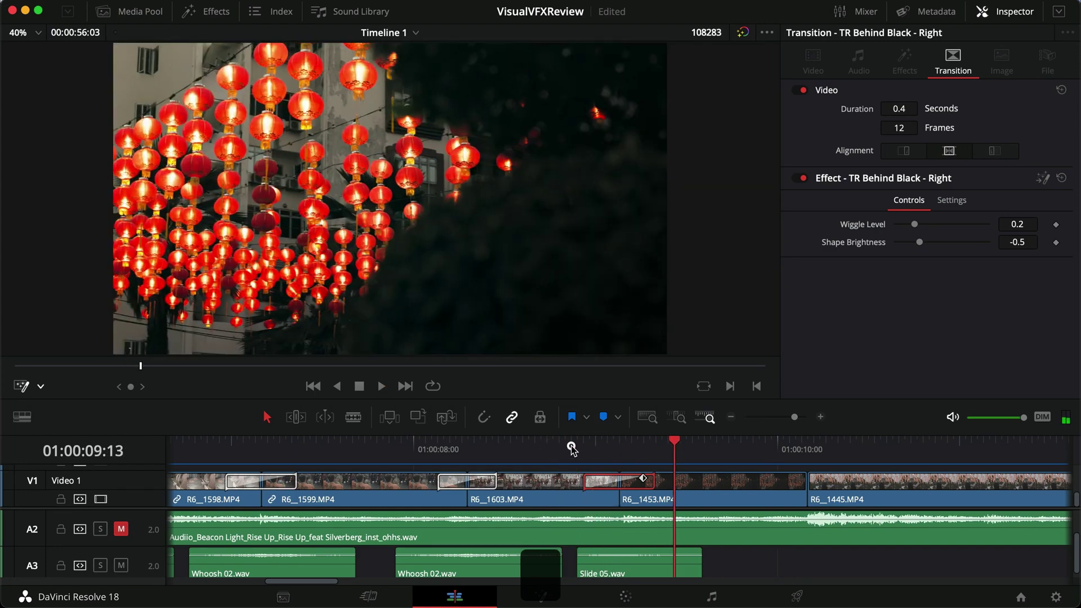
drag(572, 450, 642, 451)
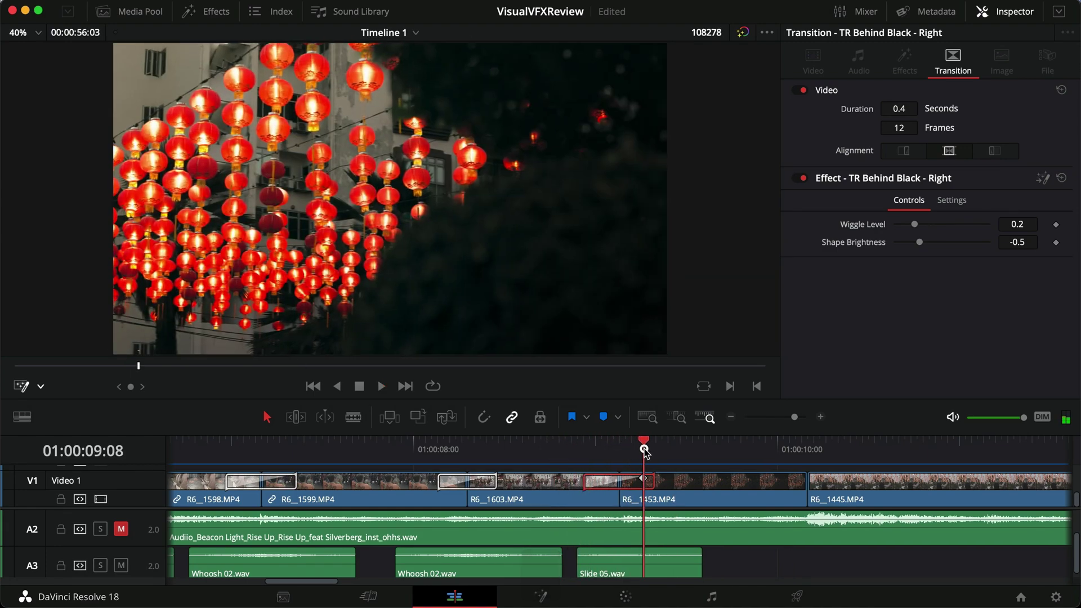
Replay the Behind Black transition several times, then save the project.
click(556, 452)
key(space)
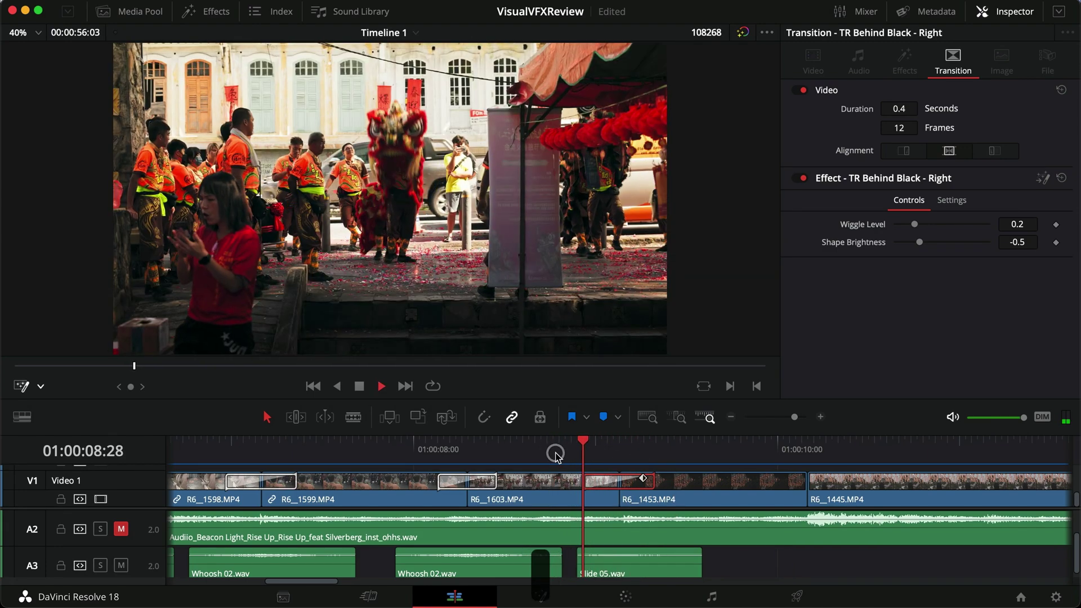
click(559, 452)
key(space)
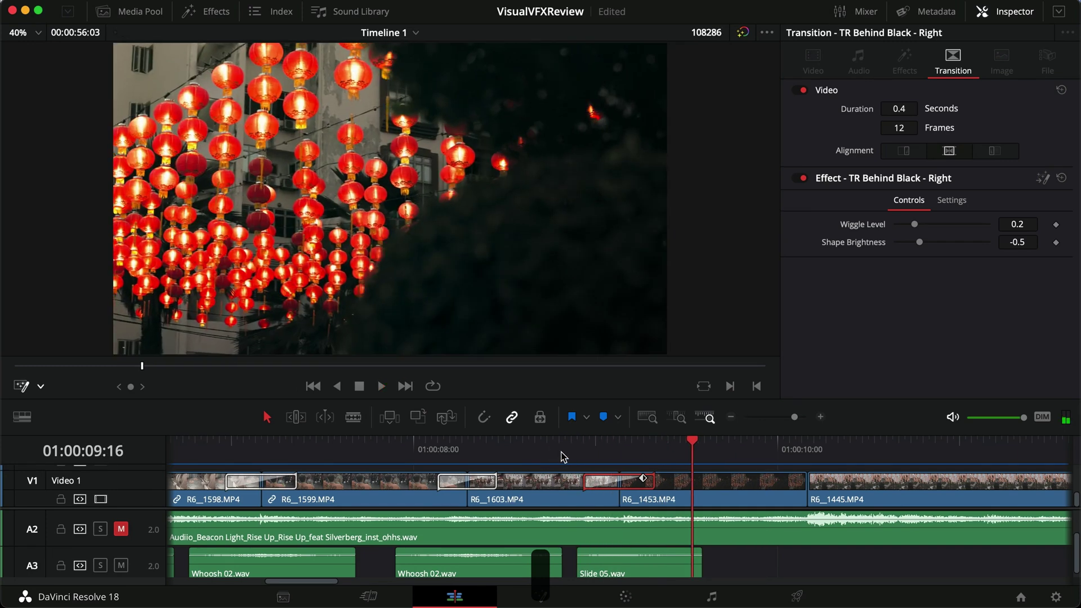
scroll(587, 463, left, 3)
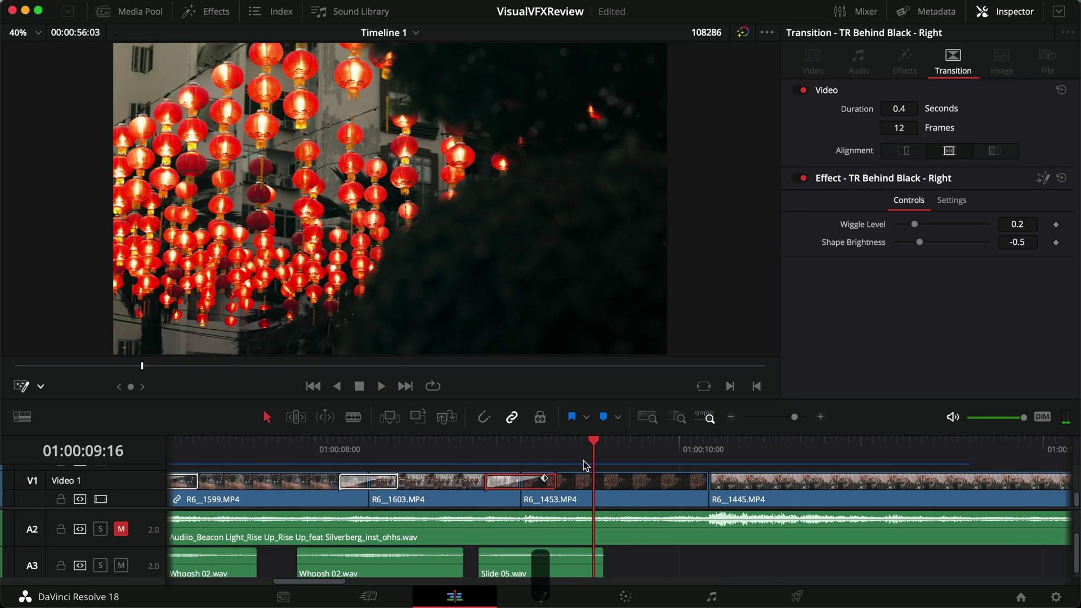
click(294, 450)
key(space)
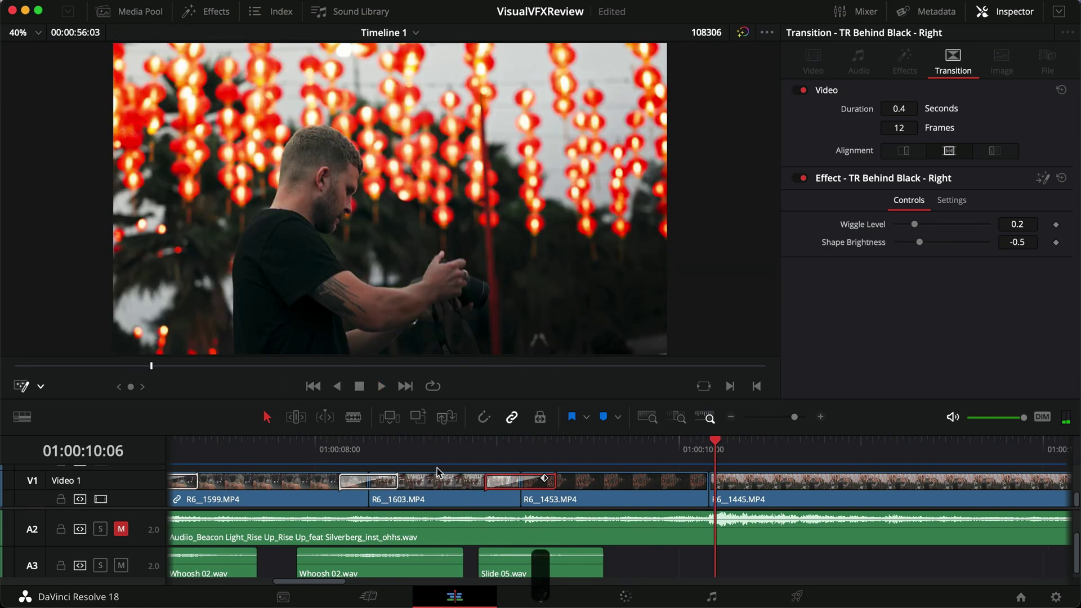
key(super+s)
scroll(545, 481, right, 5)
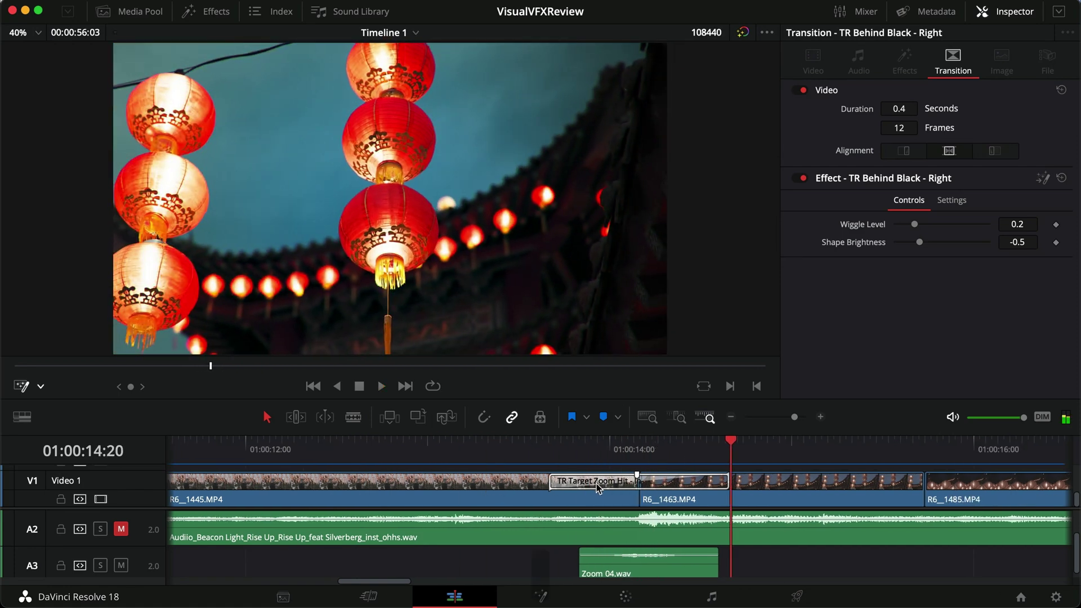
click(596, 484)
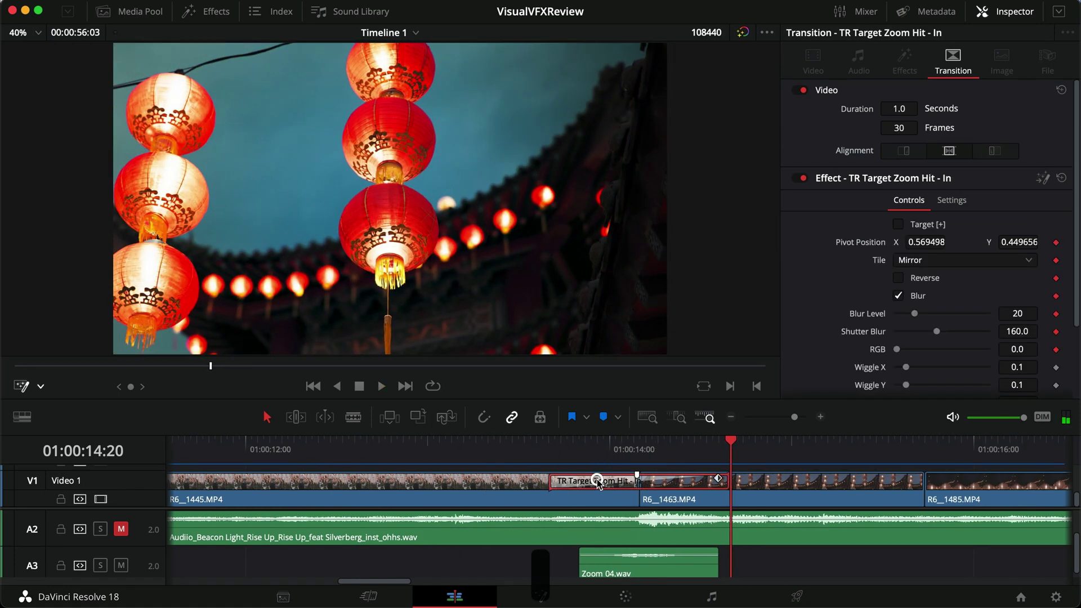
click(548, 451)
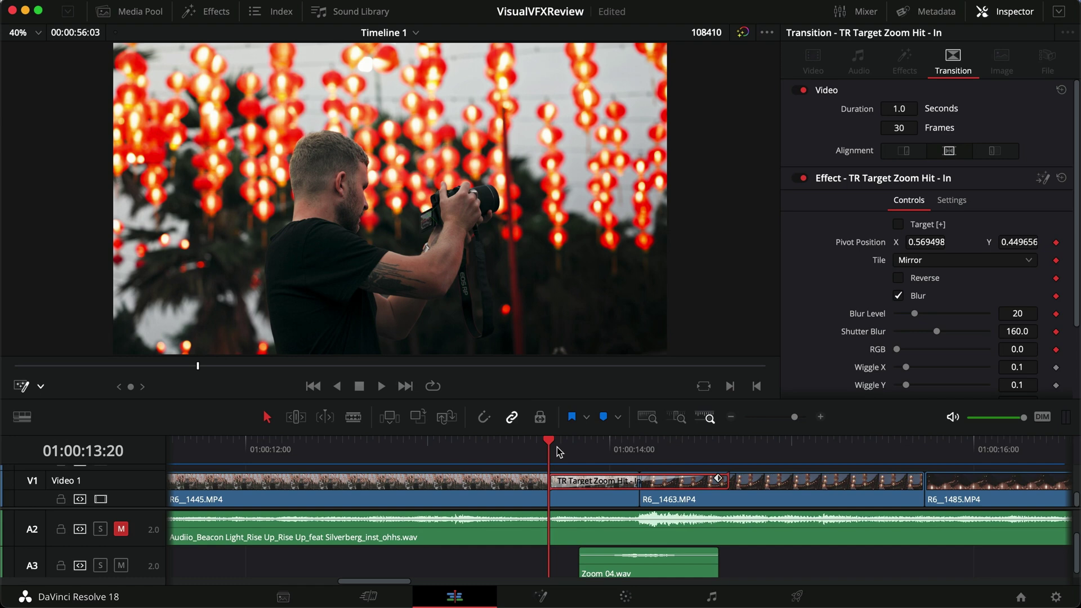
drag(550, 445, 633, 446)
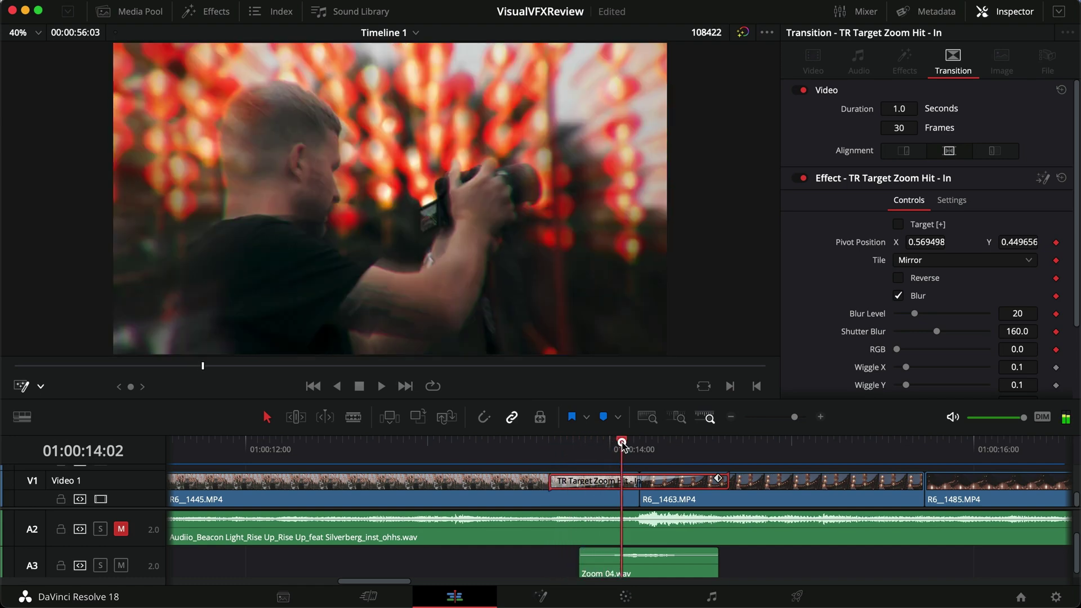
drag(636, 447, 627, 449)
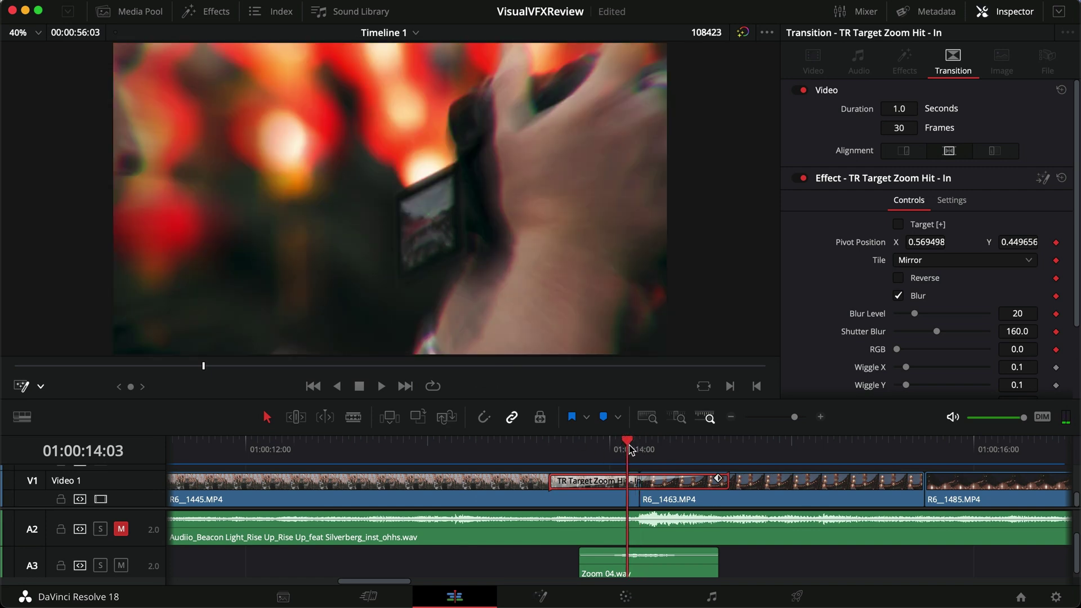
drag(630, 449, 656, 447)
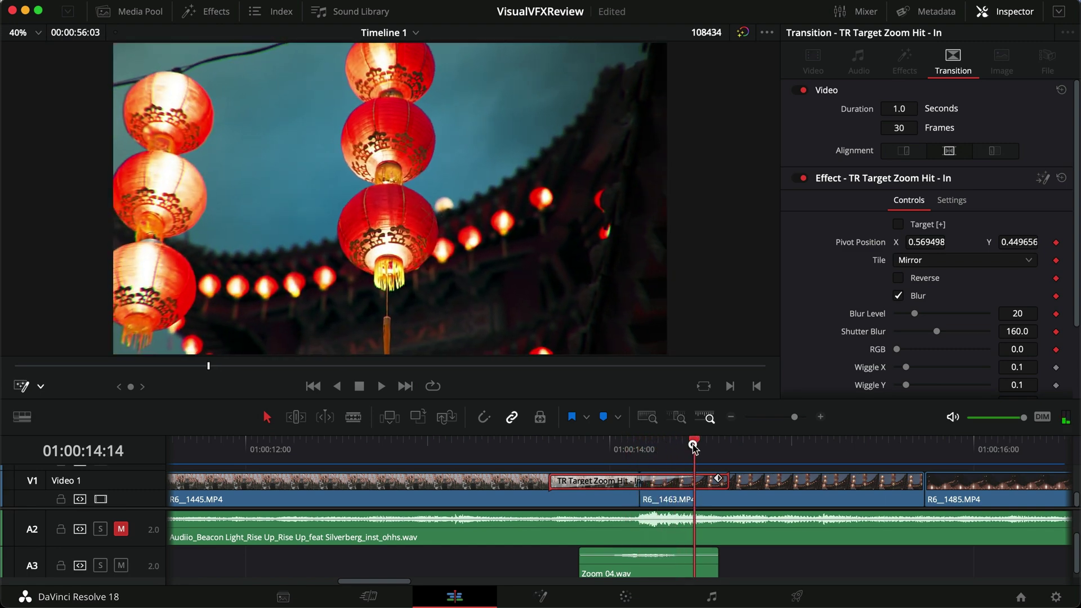
drag(654, 446, 506, 444)
key(space)
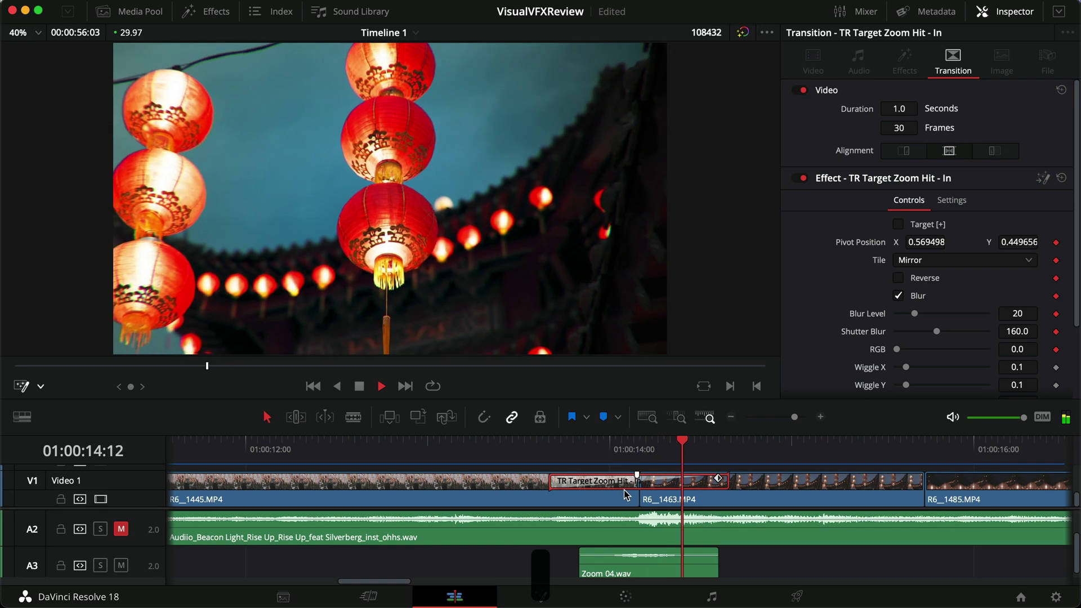
key(space)
click(519, 455)
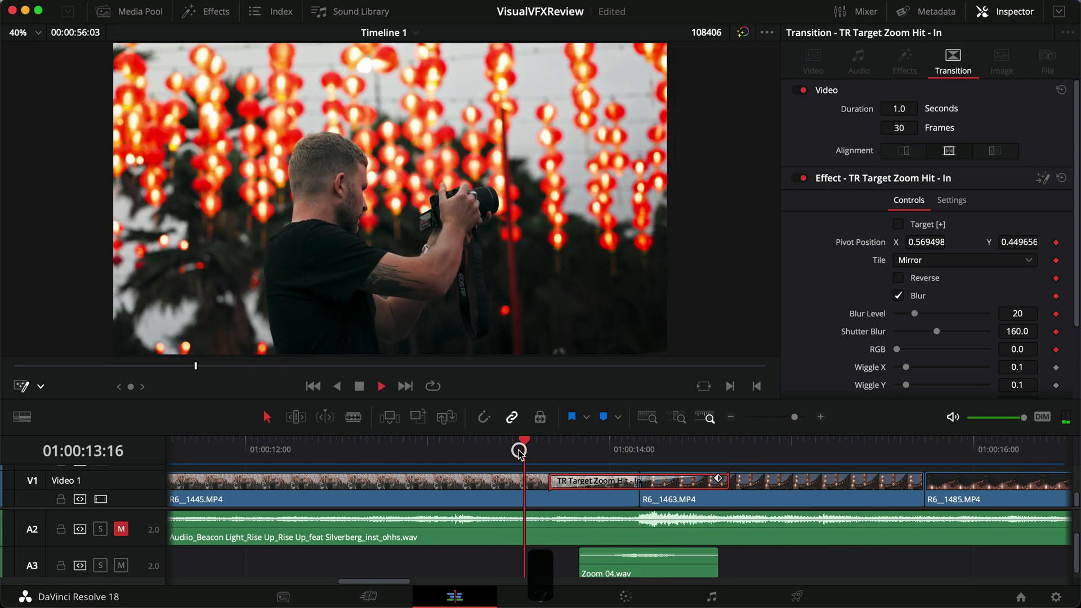
key(space)
key(space)
click(518, 455)
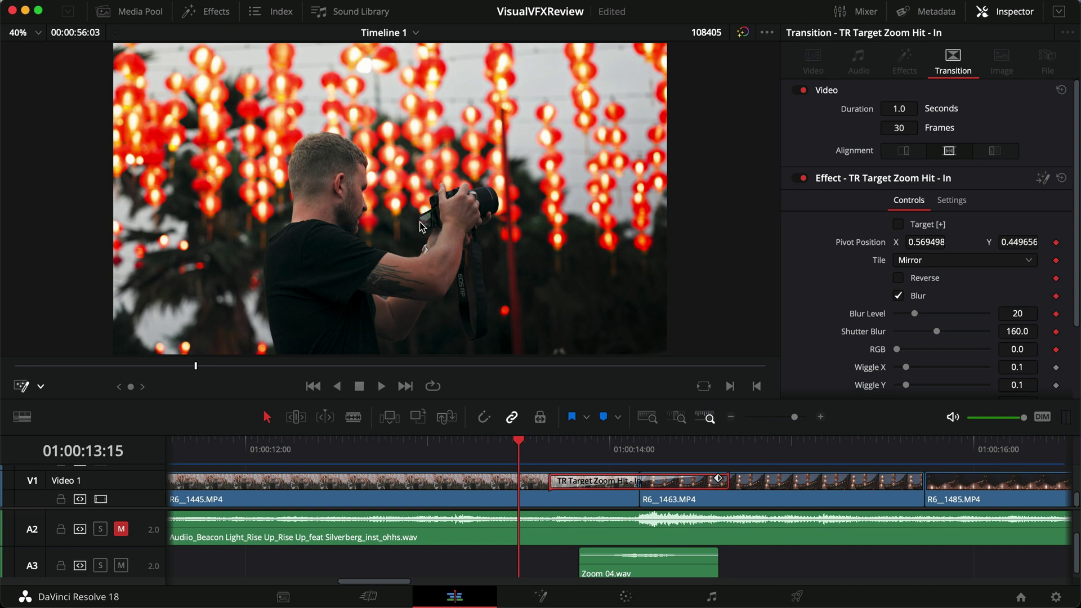
key(space)
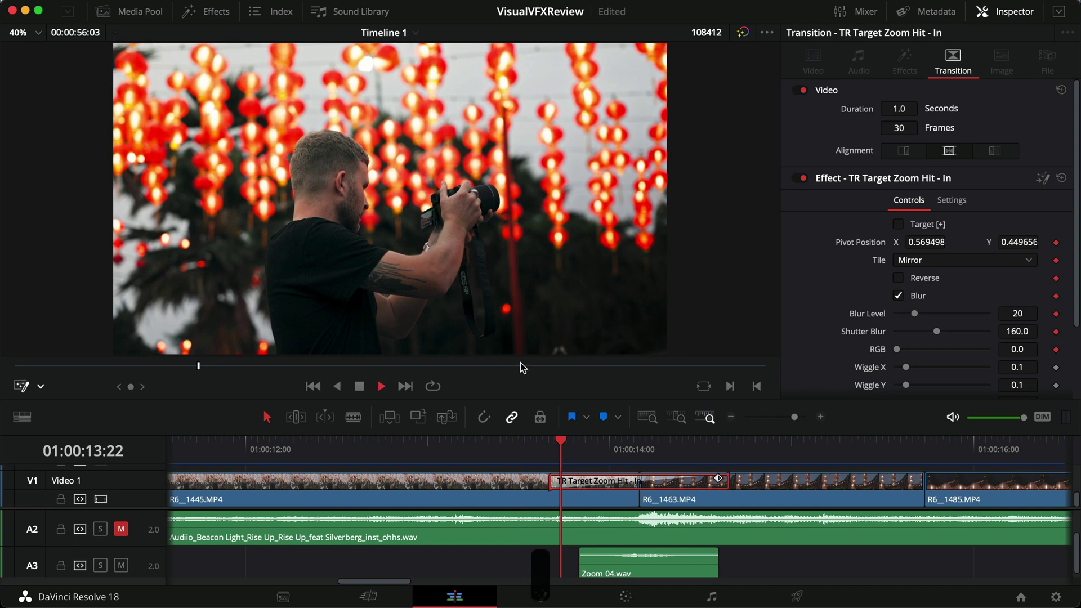
scroll(651, 507, right, 5)
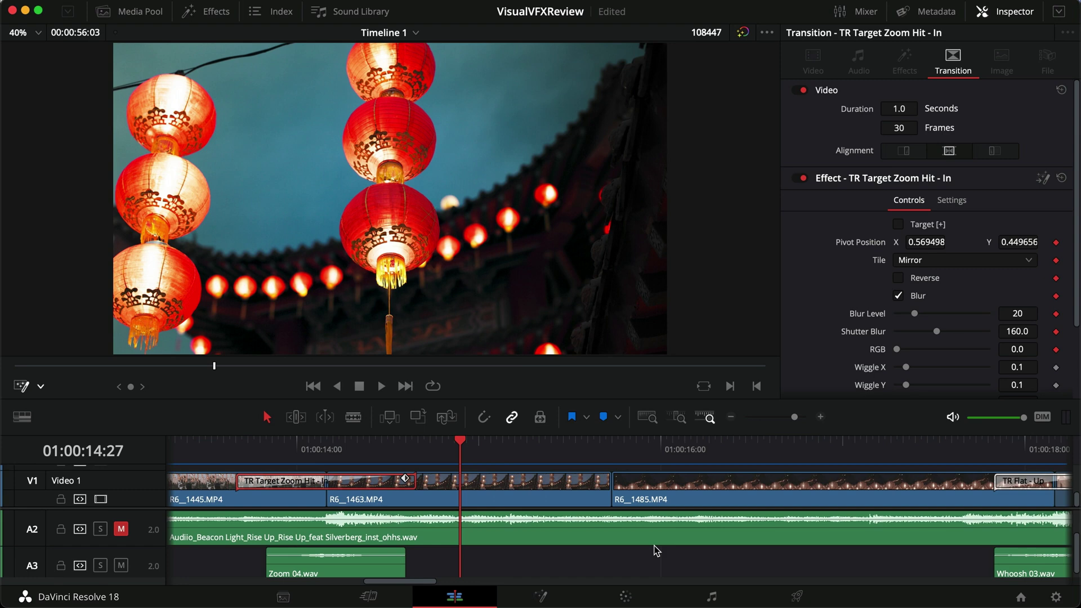
key(space)
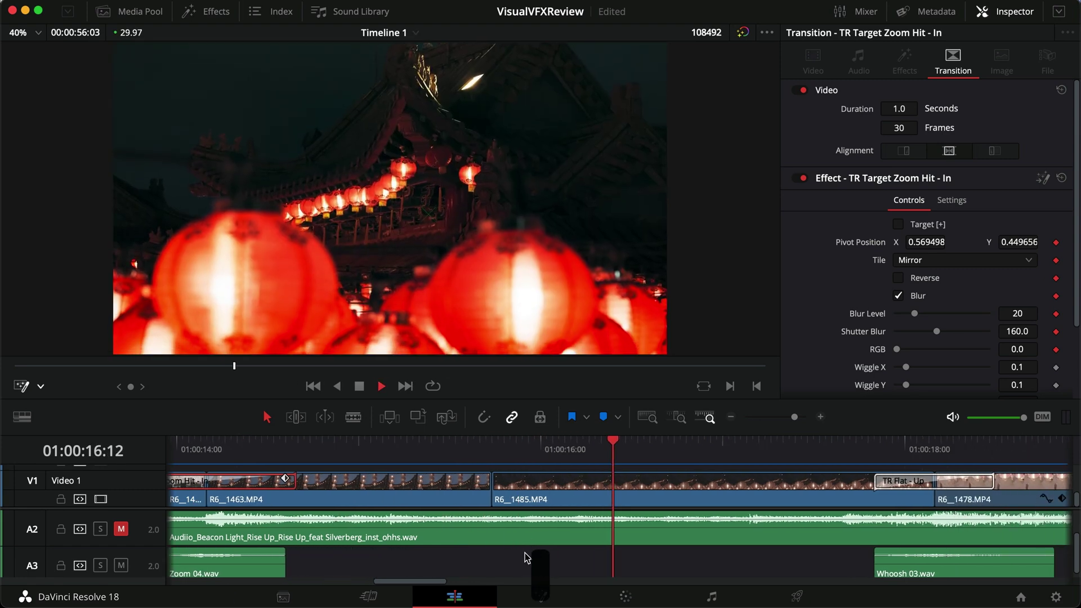
key(space)
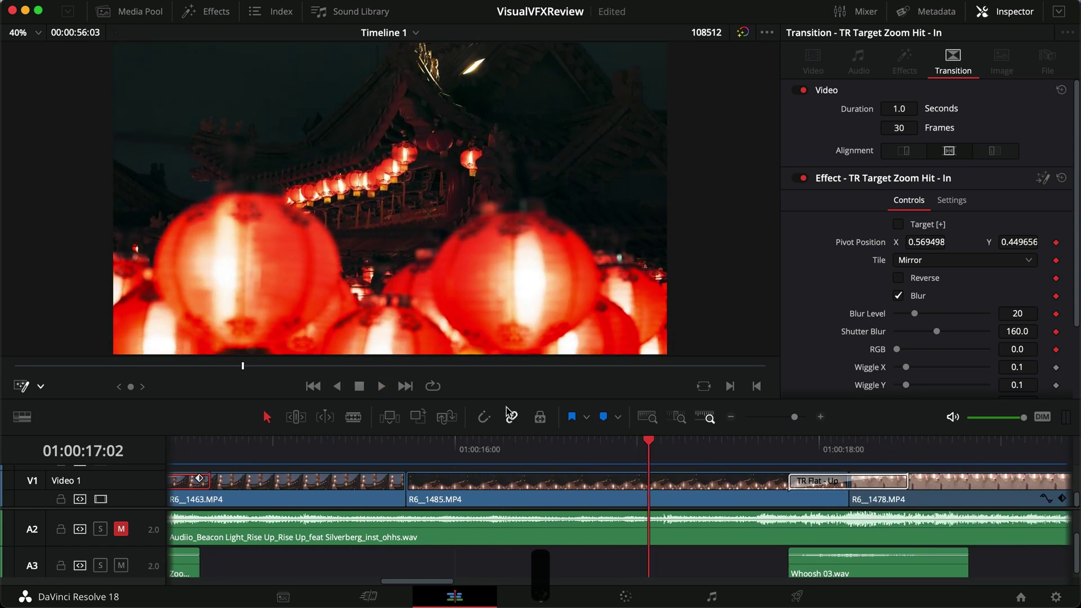
scroll(522, 490, right, 3)
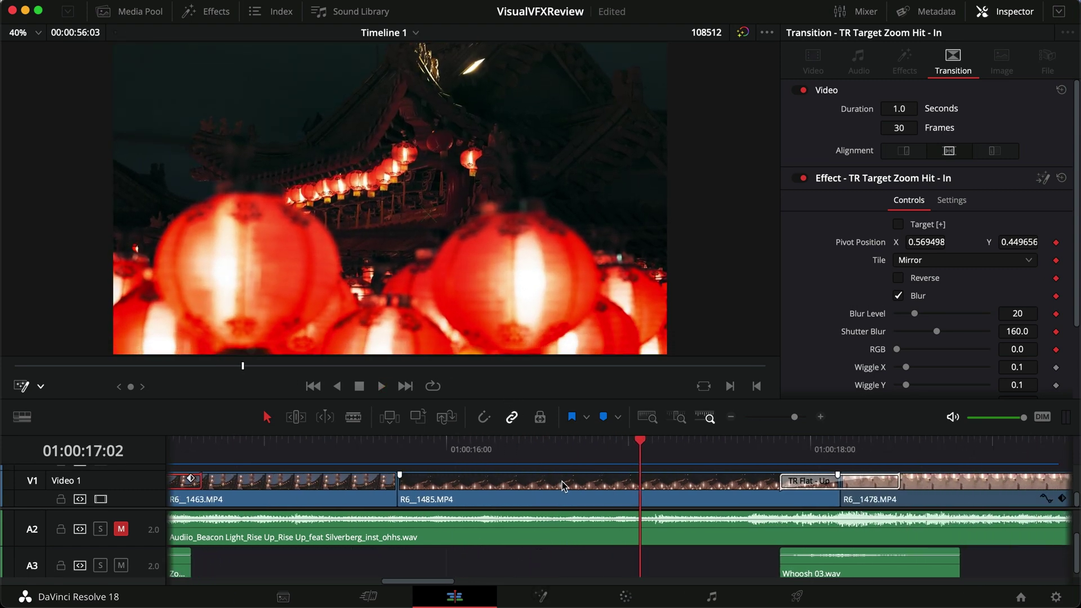
click(522, 490)
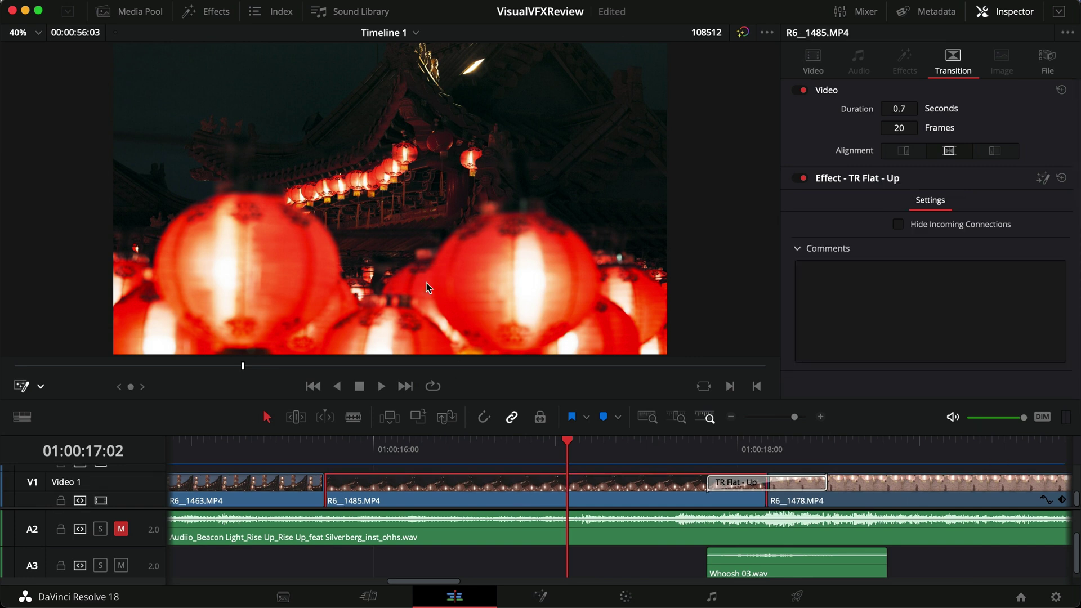
Replay the earlier section, then select the TR Flat - Up transition.
click(353, 451)
key(space)
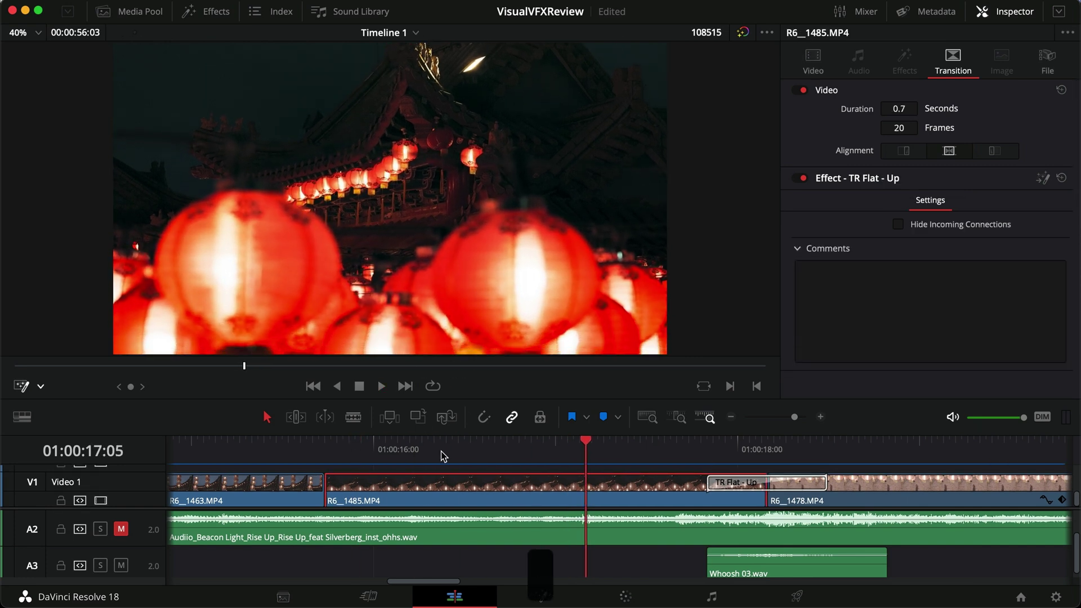
click(889, 452)
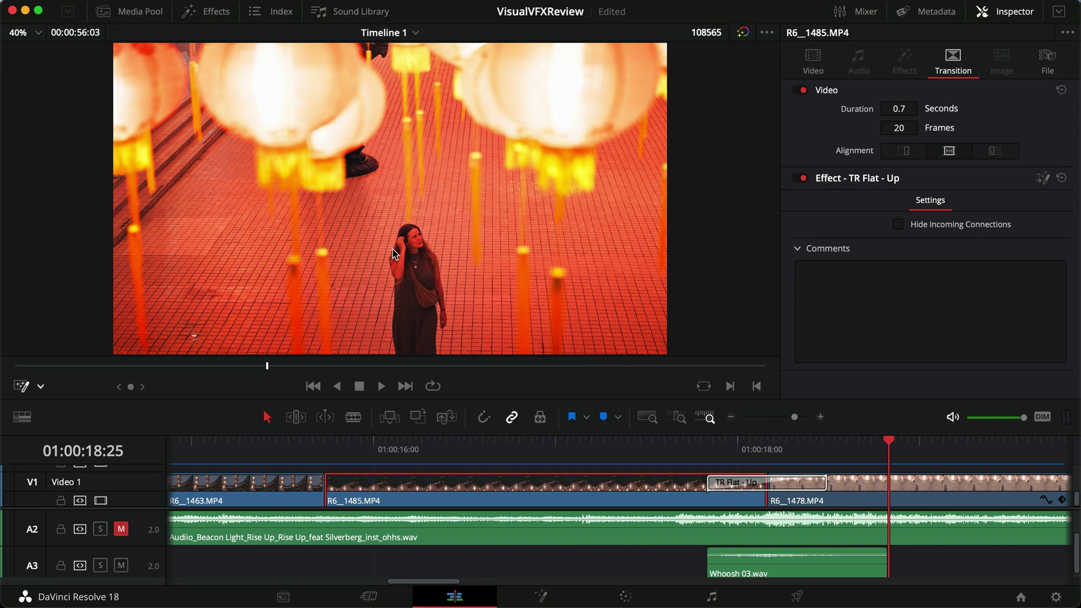
click(721, 479)
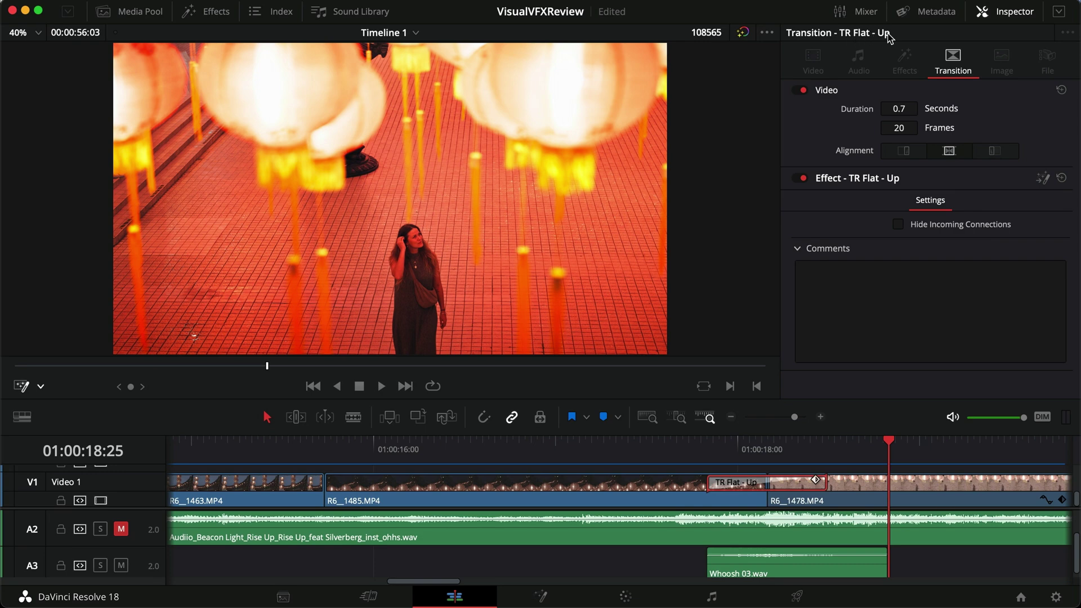
Play and replay the TR Flat - Up transition from just before it.
click(550, 450)
key(space)
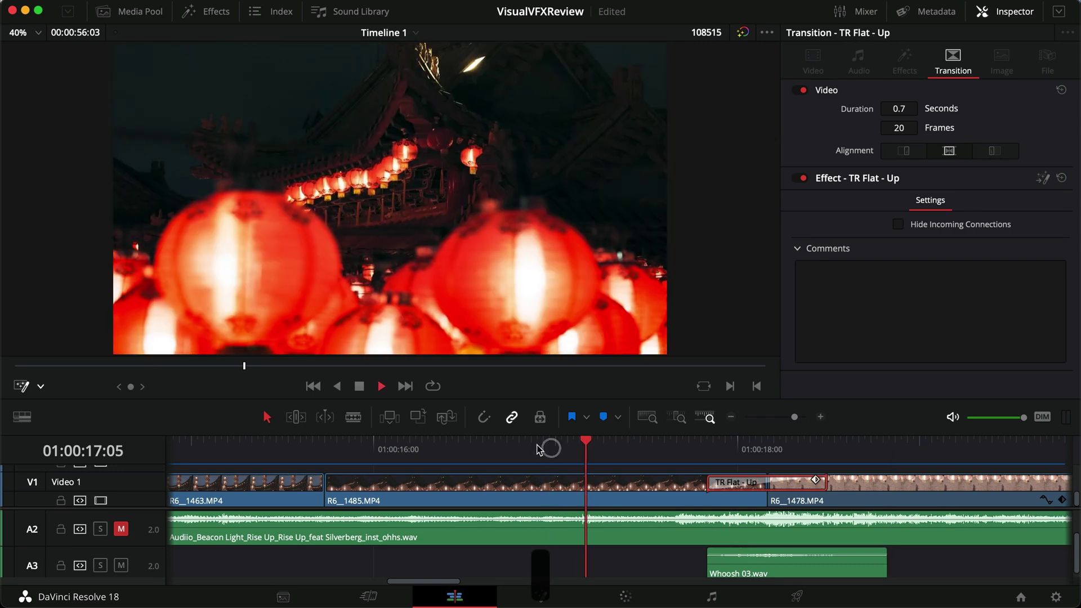
key(space)
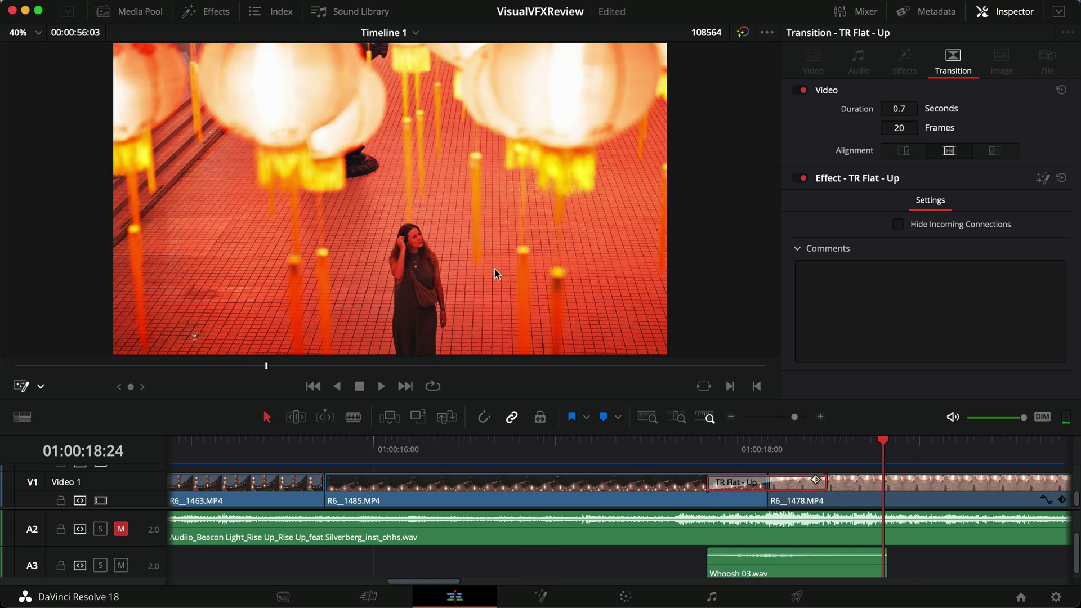
click(544, 450)
key(space)
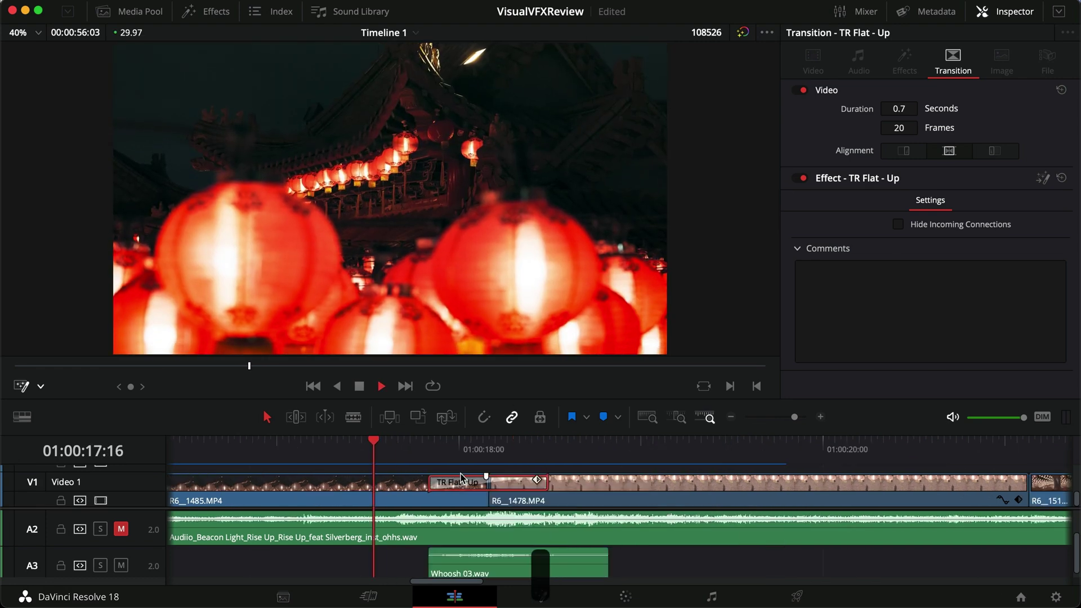
click(380, 449)
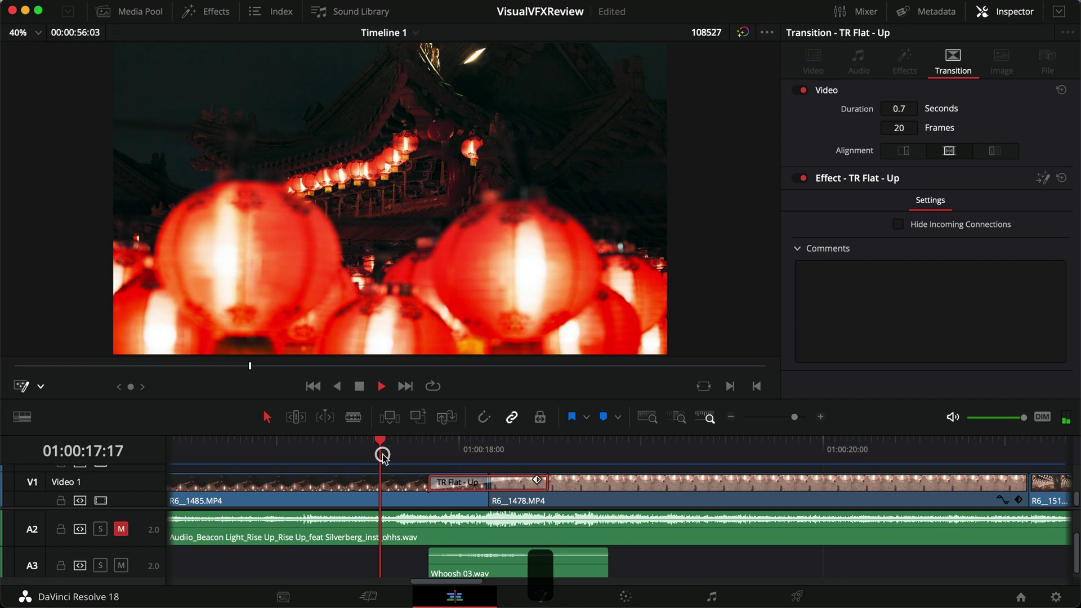
click(381, 450)
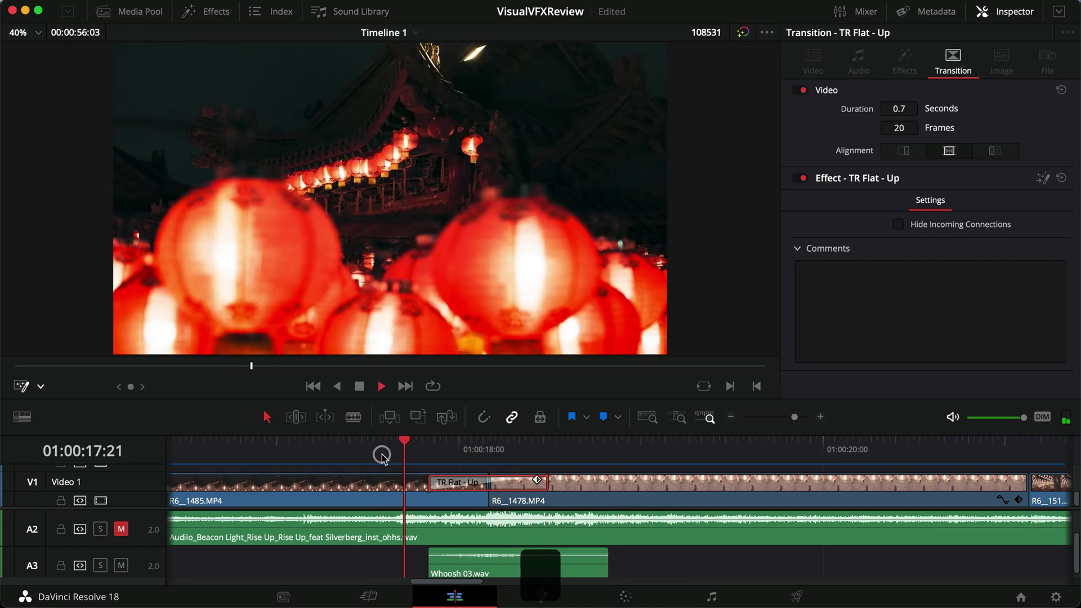
Keep previewing the Flat Up transition until it plays into the R6__1478 lantern shot.
click(382, 386)
click(393, 450)
key(space)
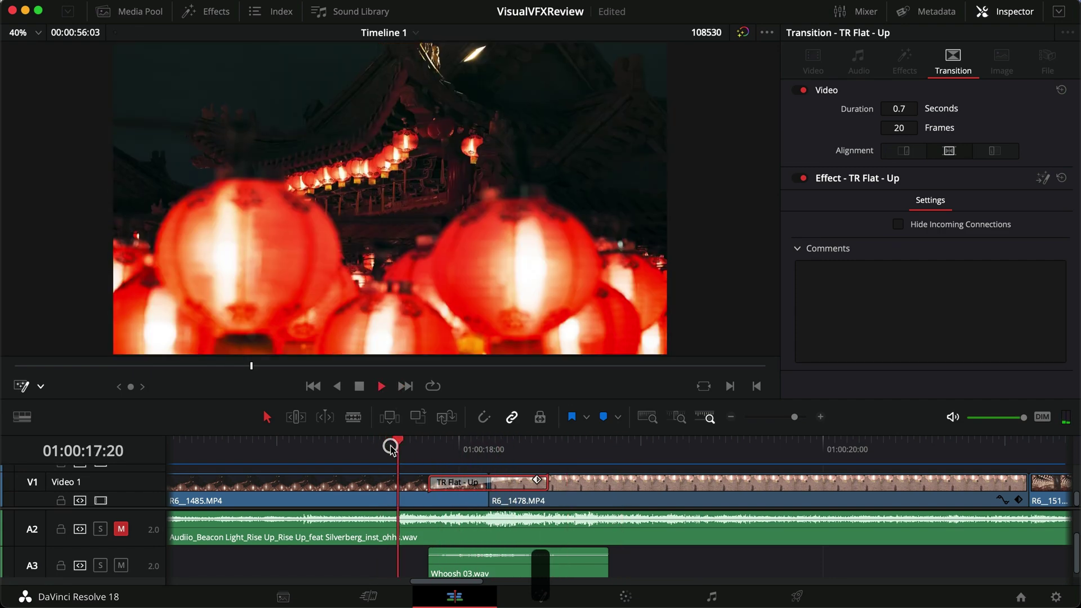
click(403, 450)
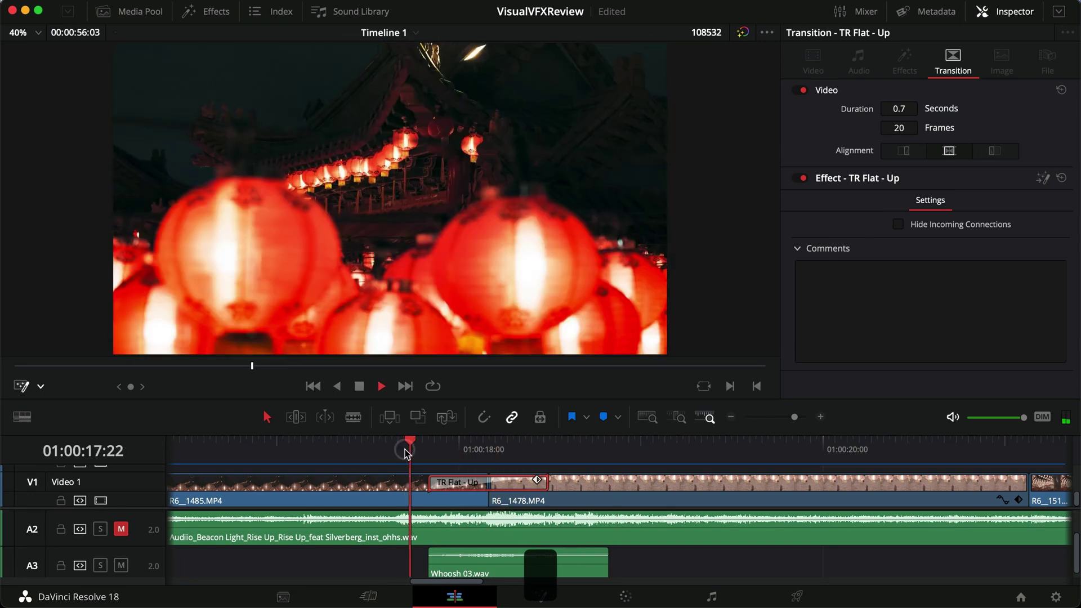
key(space)
click(405, 450)
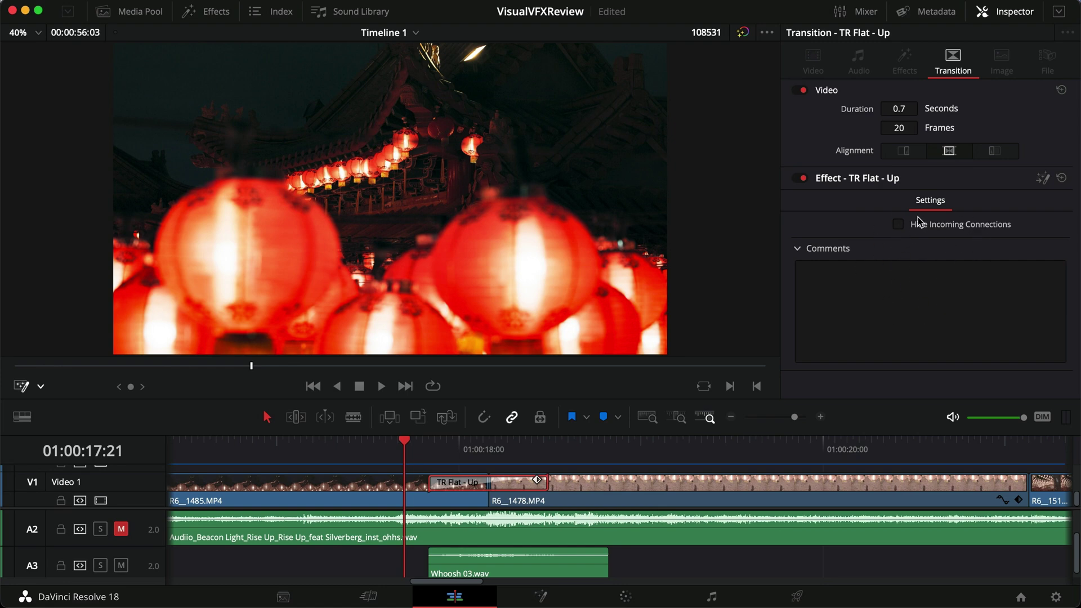
key(space)
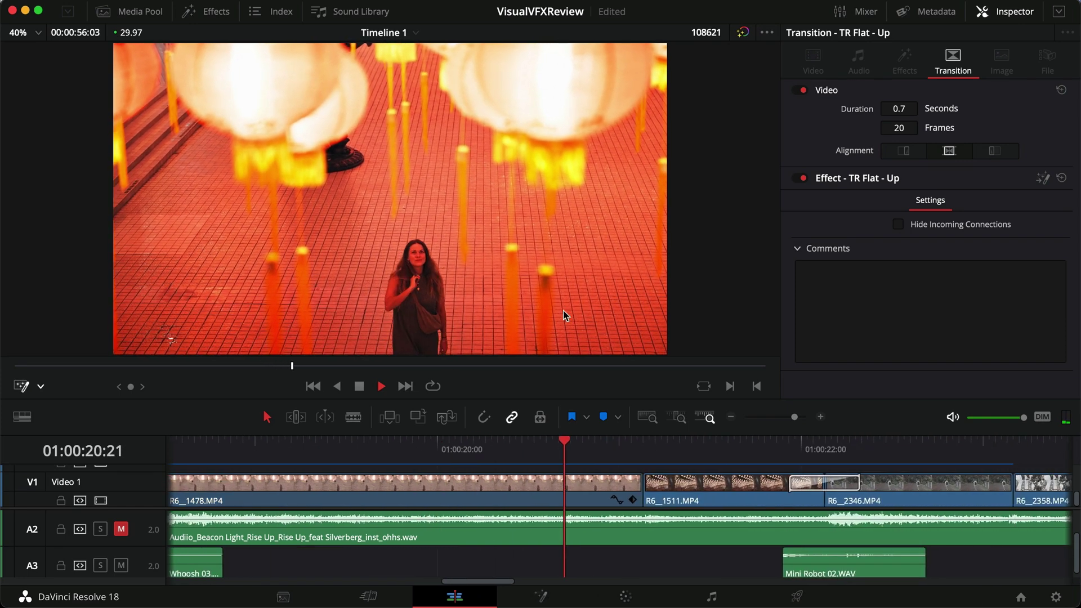
Select the TR Glitch 08 - RGB Split In transition and scrub through its frames.
click(456, 446)
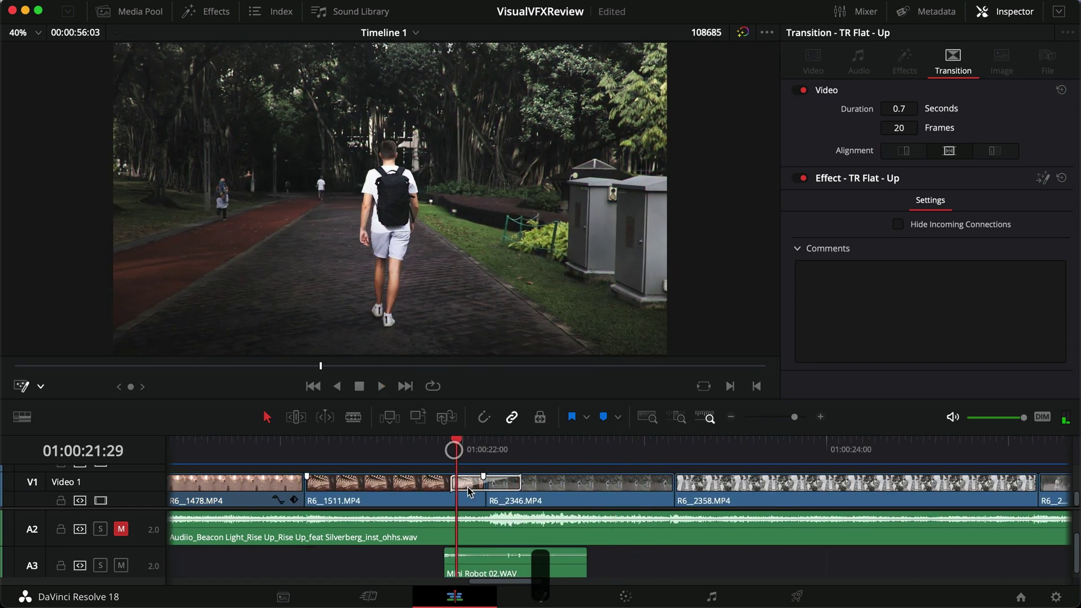
click(468, 485)
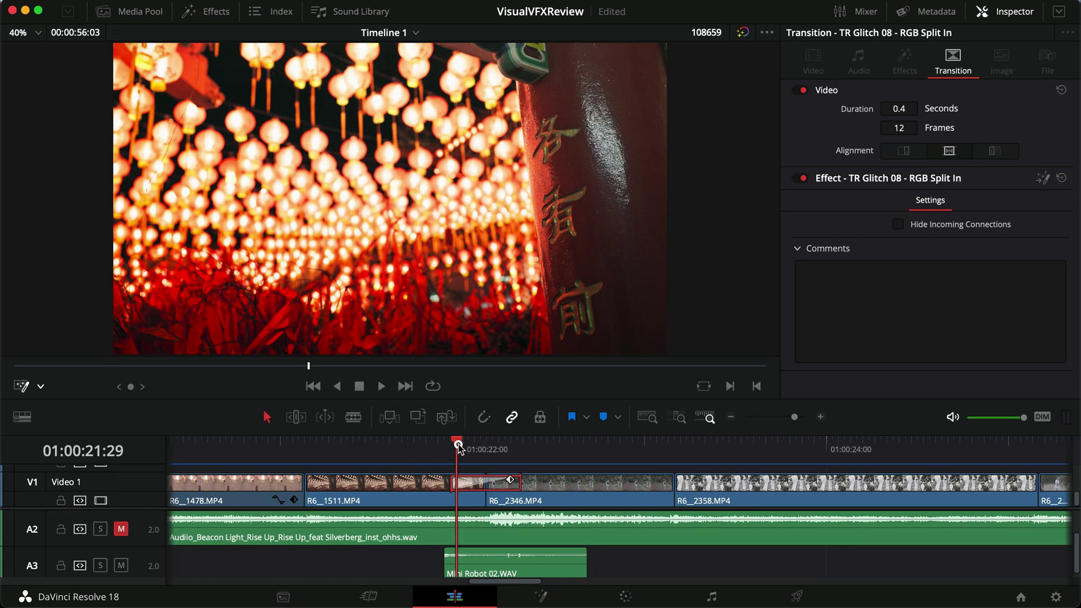
drag(455, 449, 516, 450)
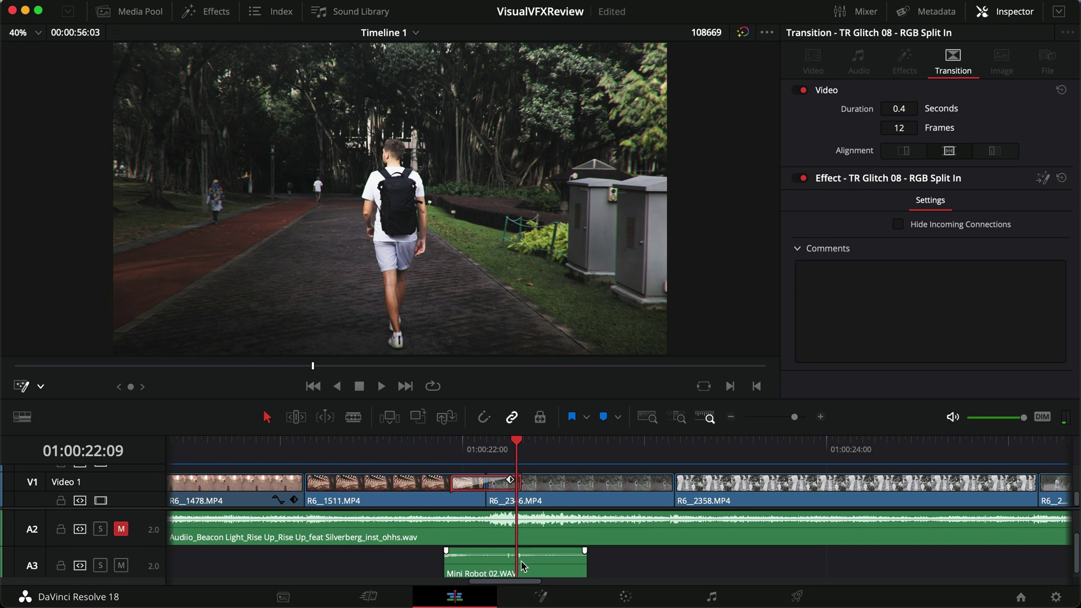
key(XF86AudioRaiseVolume)
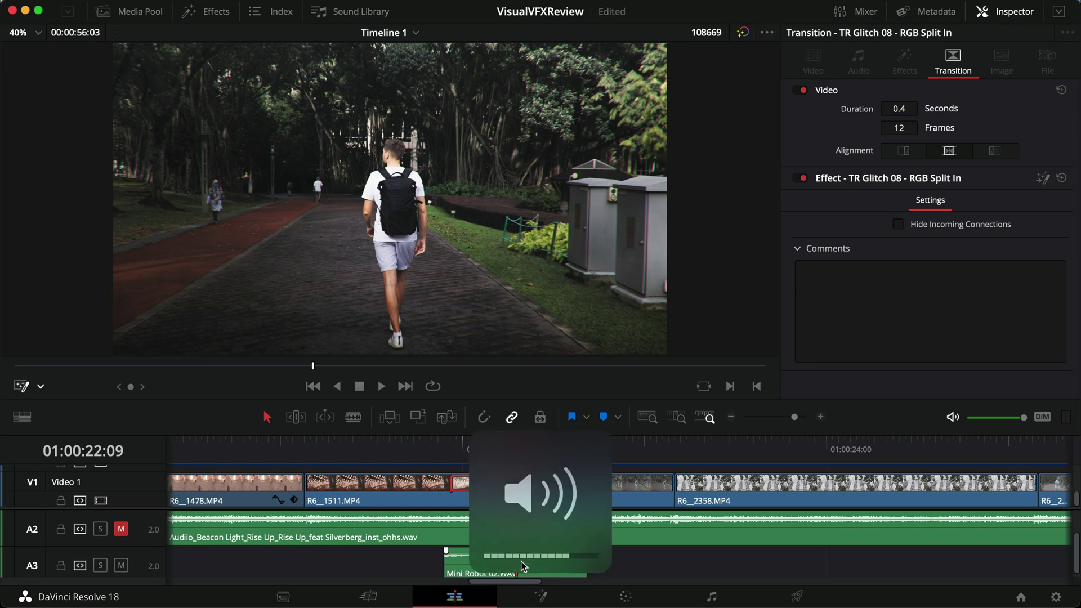
Play the RGB Split glitch transition twice, raising the system volume.
click(414, 456)
key(space)
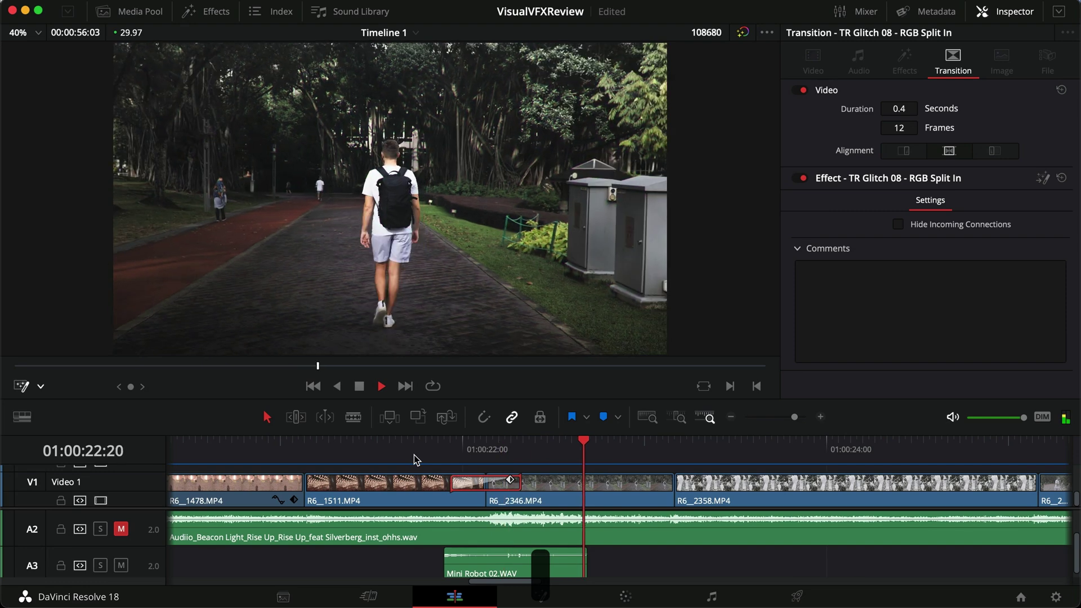
key(space)
key(XF86AudioRaiseVolume)
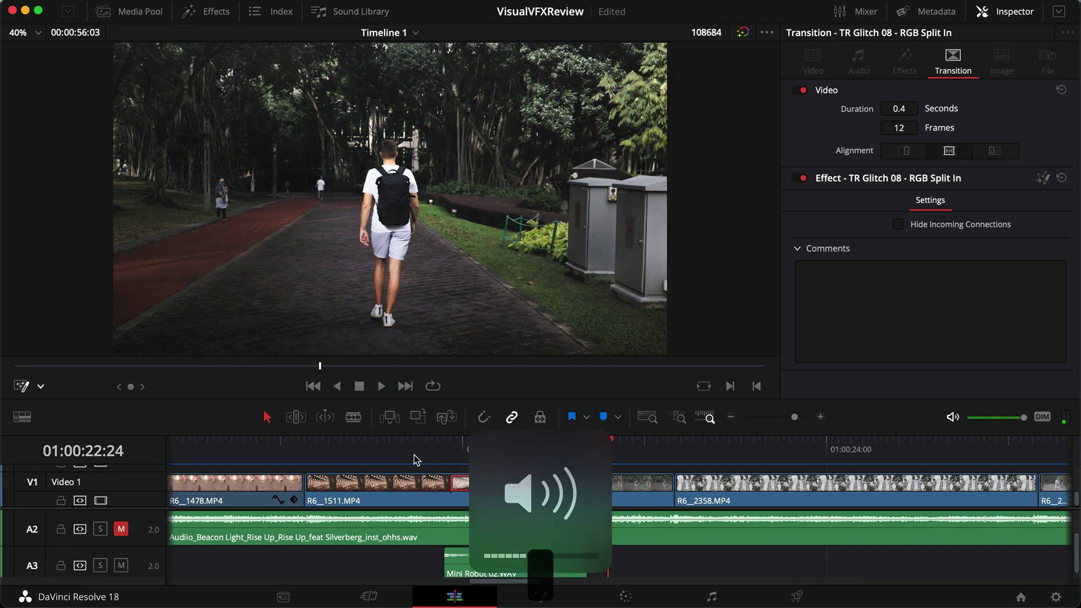
click(414, 456)
key(space)
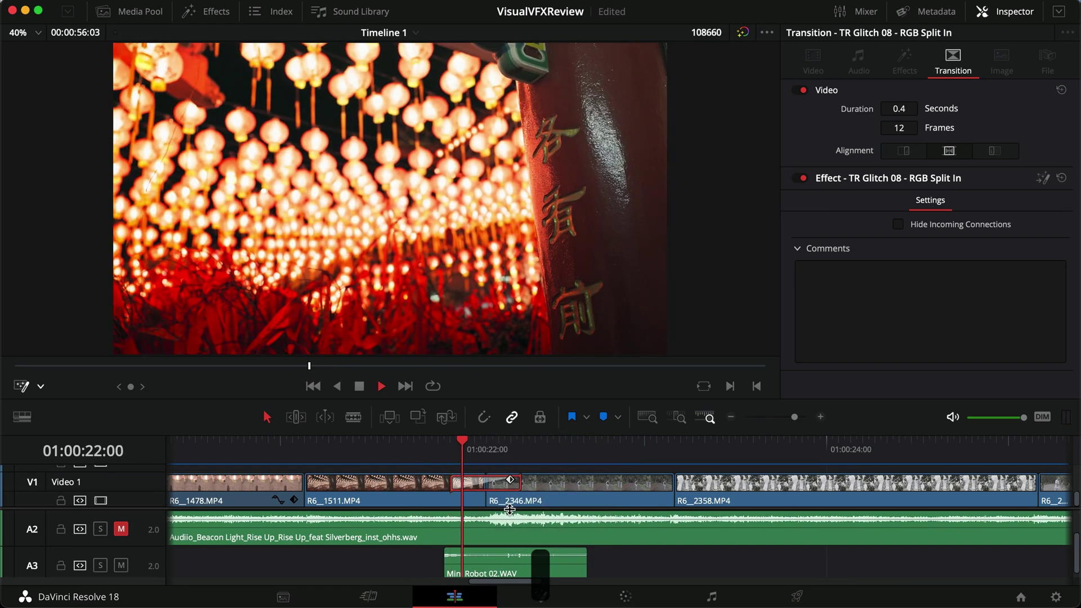
key(space)
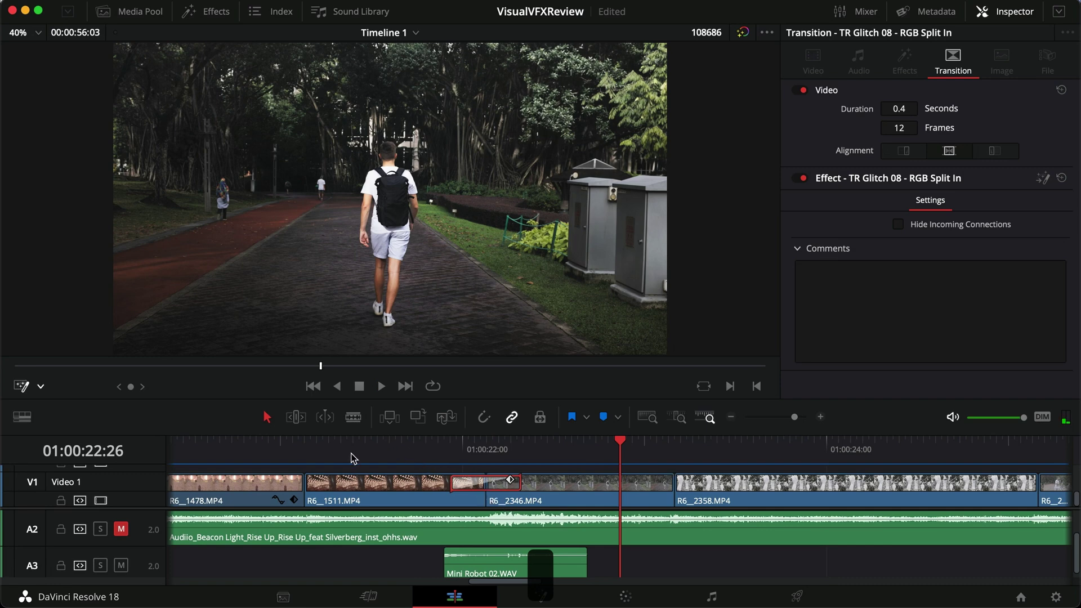
Replay the glitch transition from further back, playing on past R6__2376.
click(347, 455)
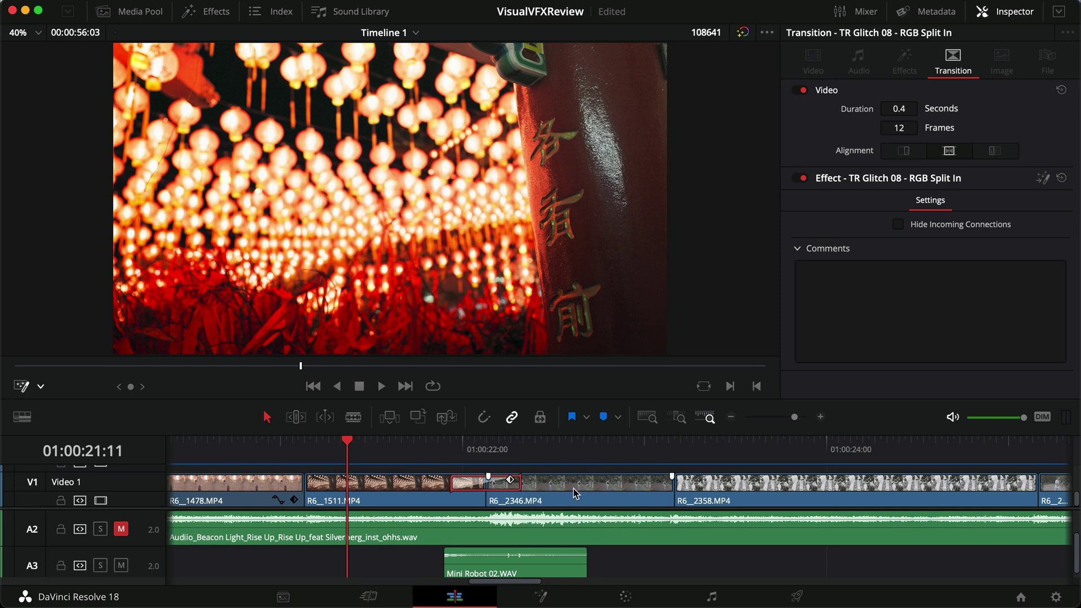
key(space)
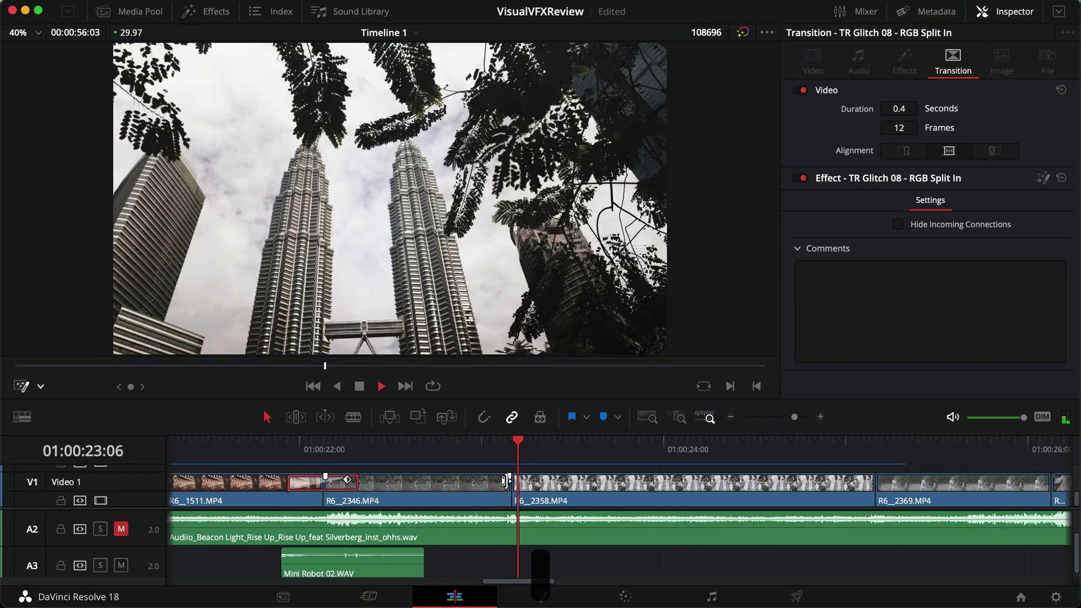
key(space)
click(251, 448)
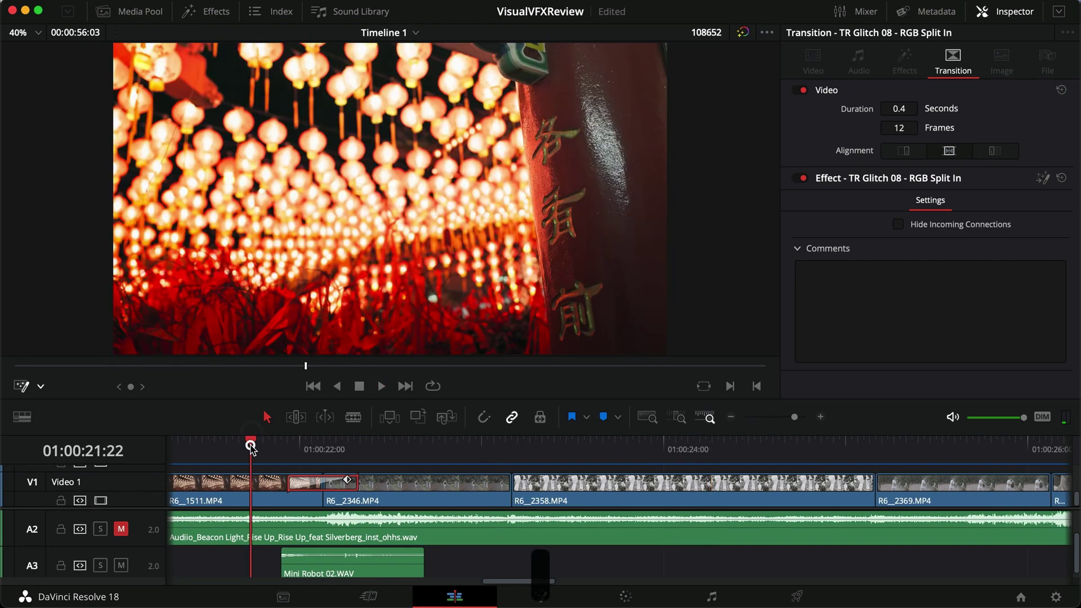
key(space)
click(245, 448)
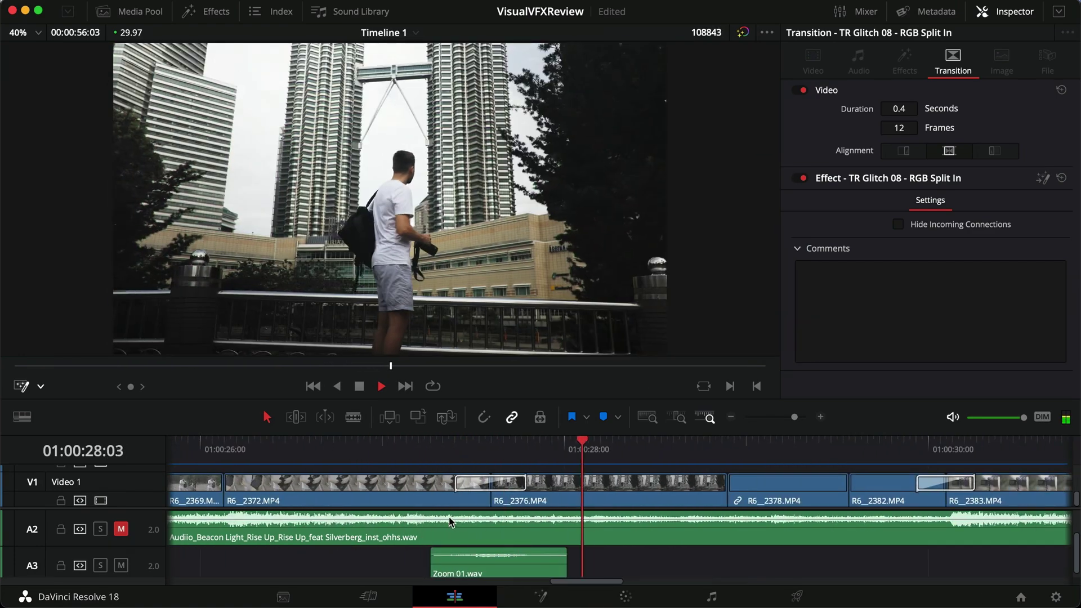
Show the Camera Shake transition's wiggle and blur settings in the Inspector and preview it.
click(413, 449)
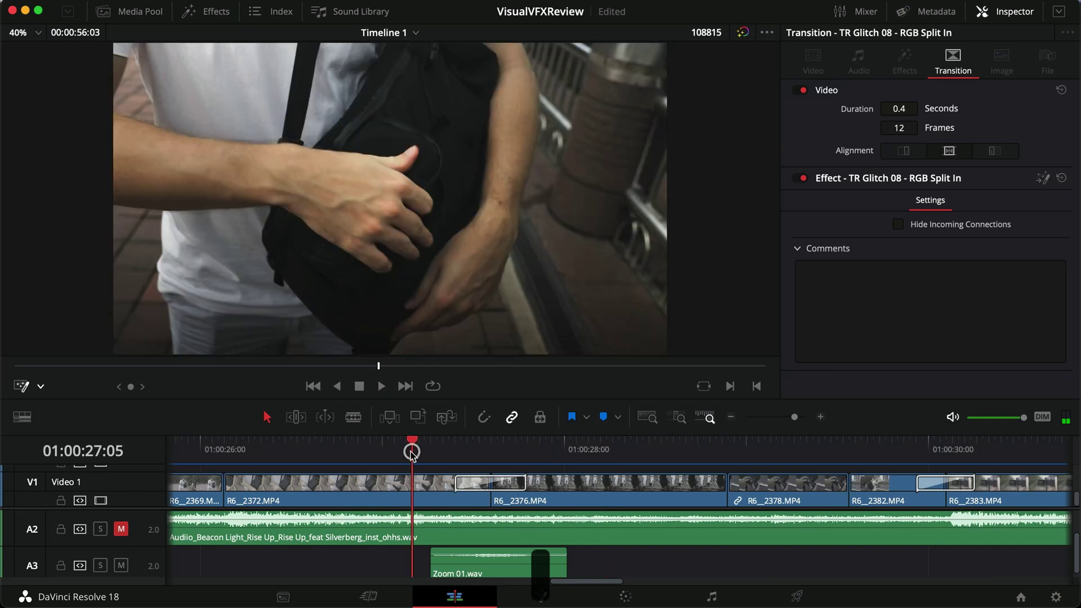
click(464, 486)
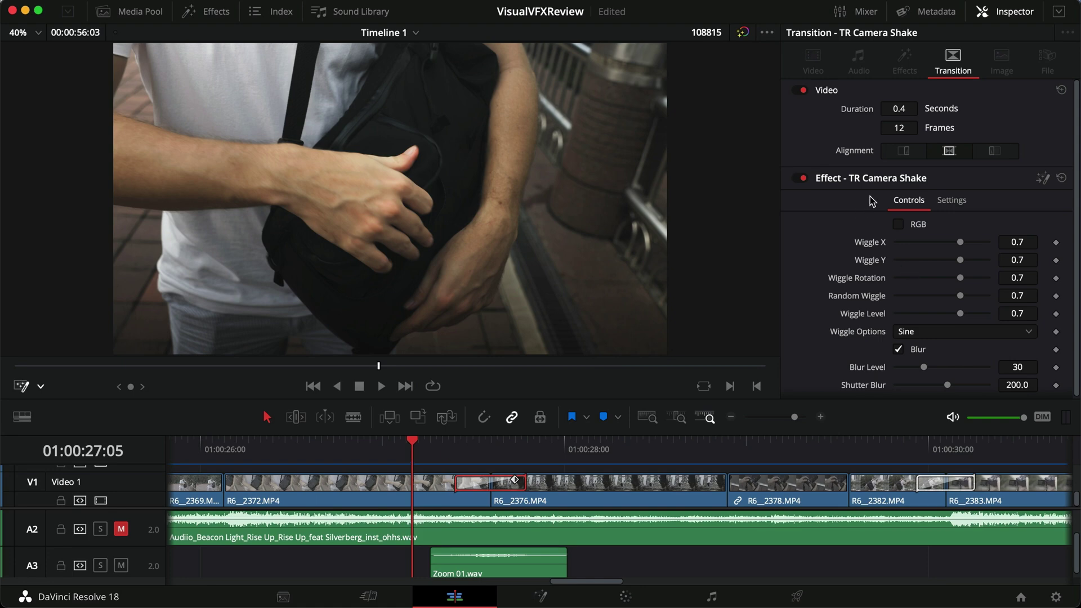
key(space)
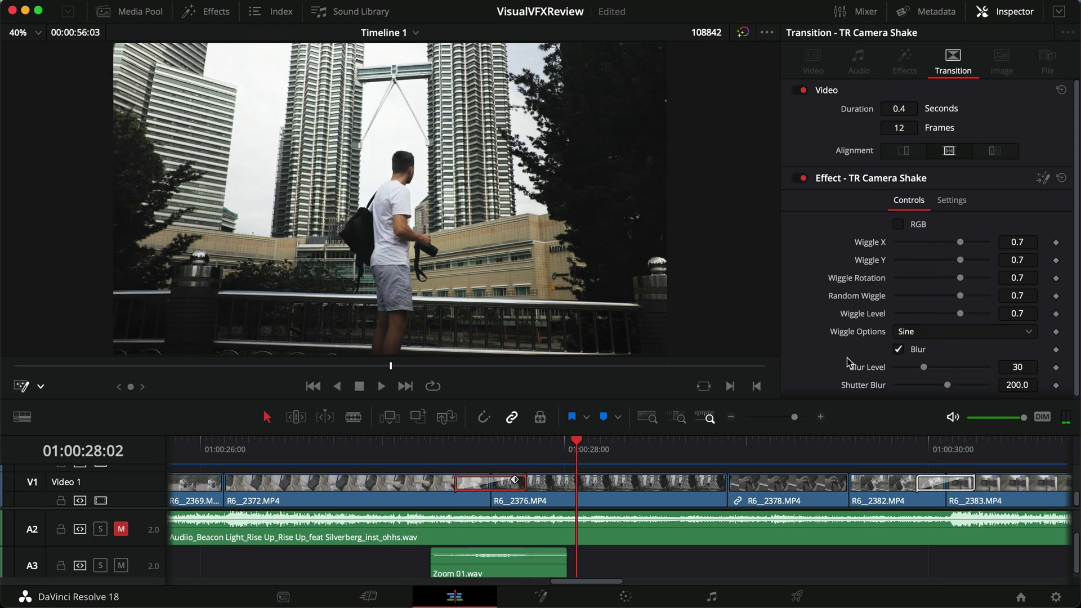
scroll(900, 365, down, 1)
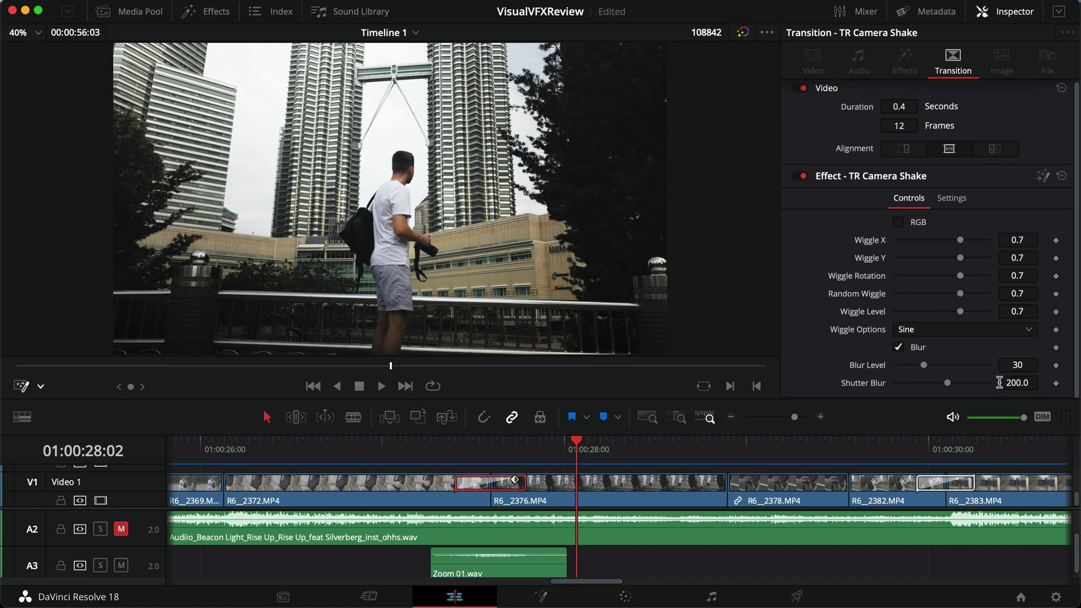
scroll(873, 352, up, 1)
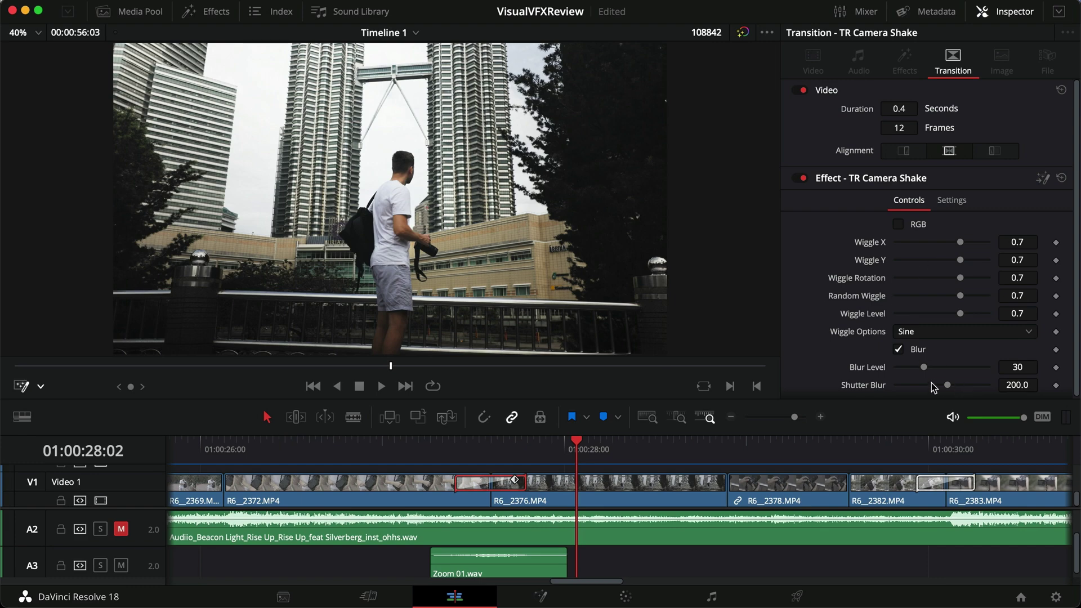
Replay the Camera Shake transition several times from just before it.
click(422, 448)
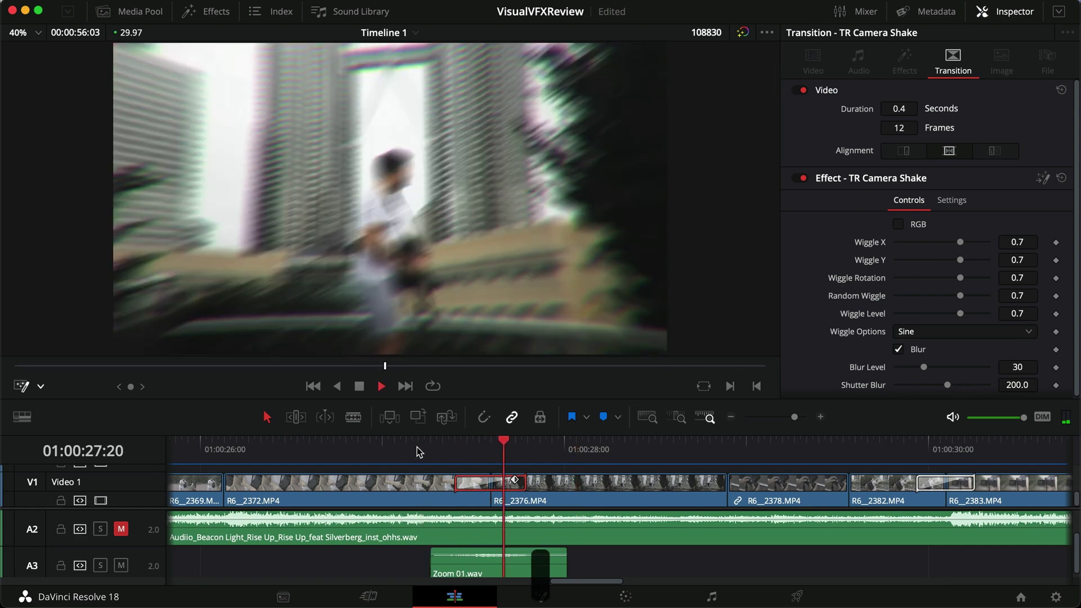
click(428, 448)
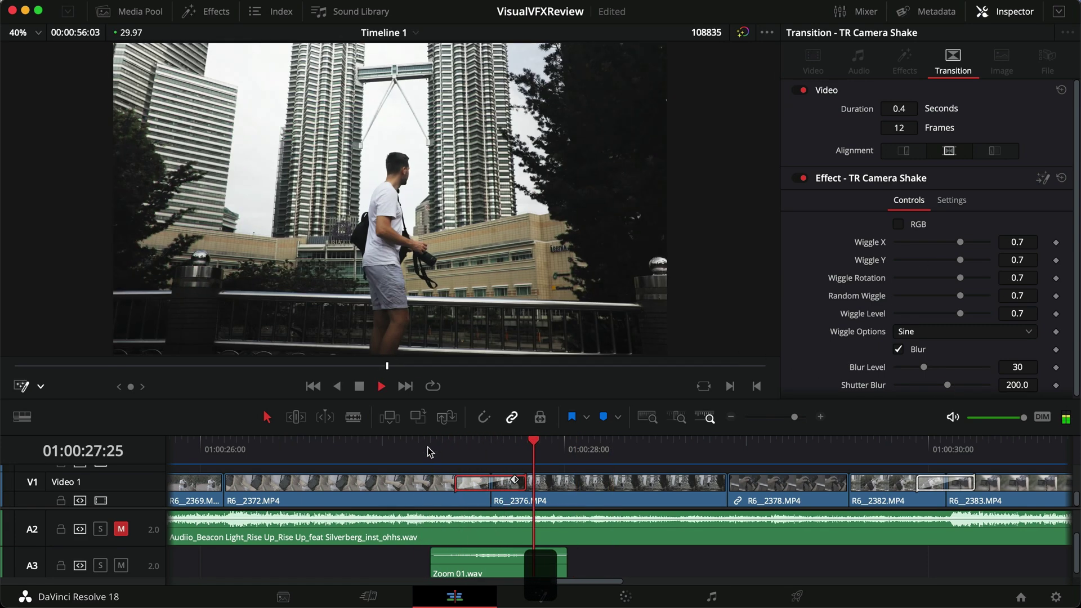
click(428, 449)
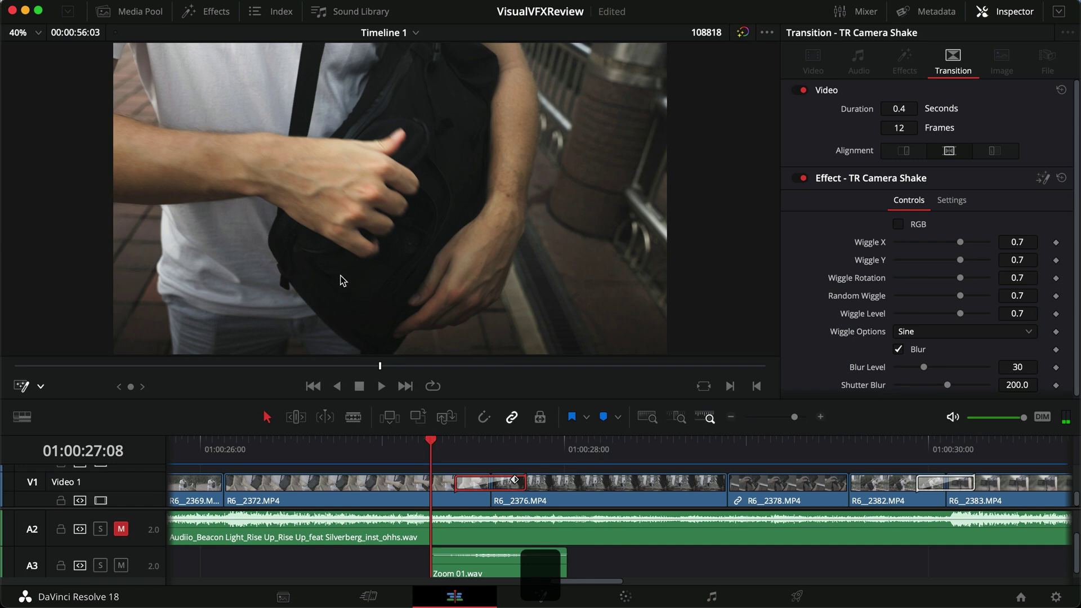
key(space)
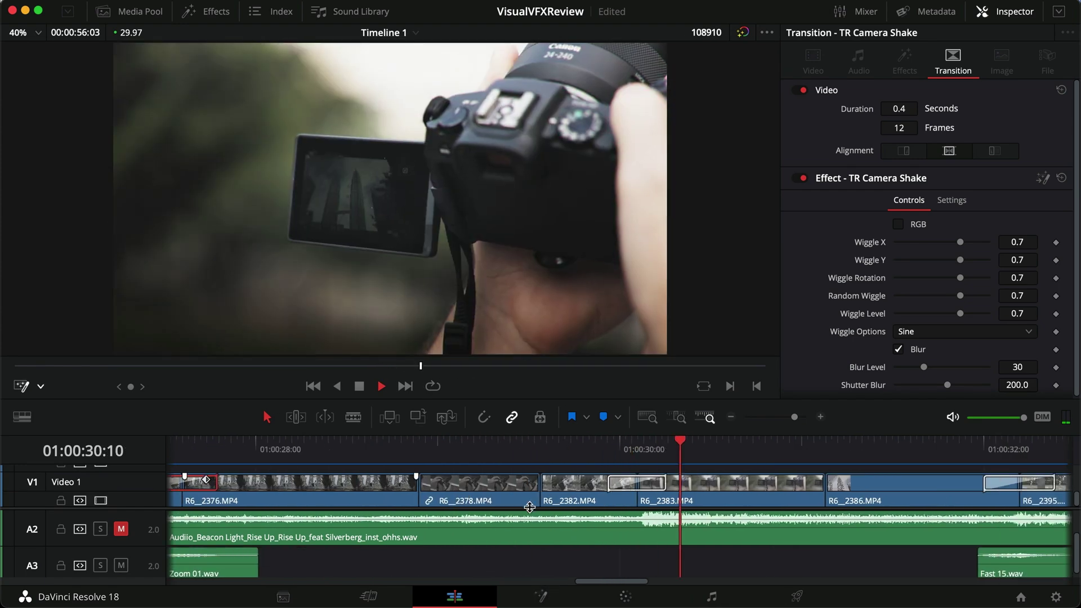
key(space)
click(441, 448)
key(space)
scroll(431, 491, right, 5)
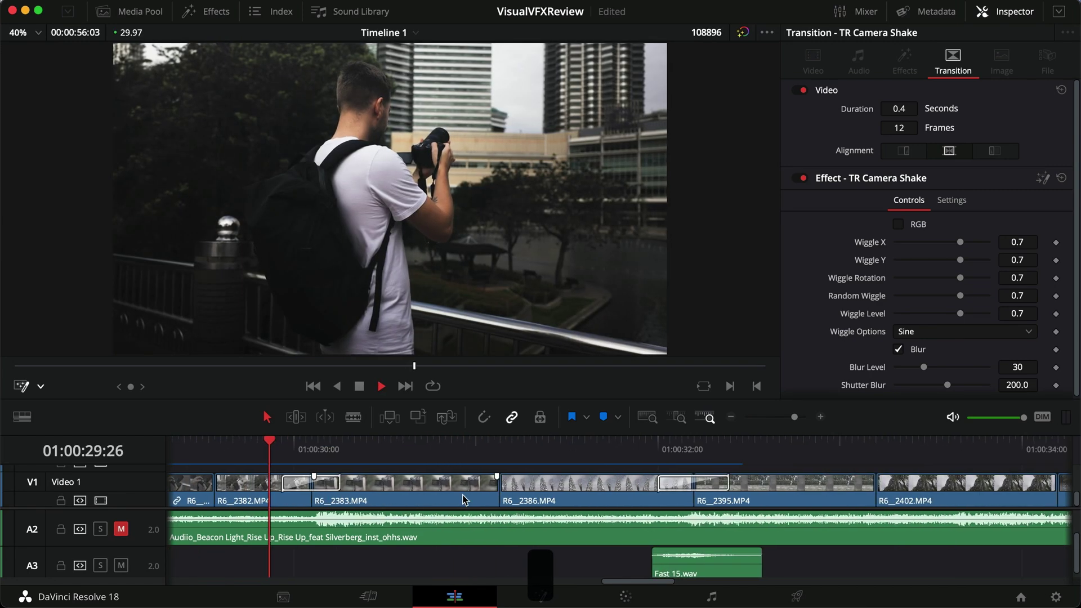
Scrub into the next transition and show the Target Zoom Hit transition's settings.
click(270, 449)
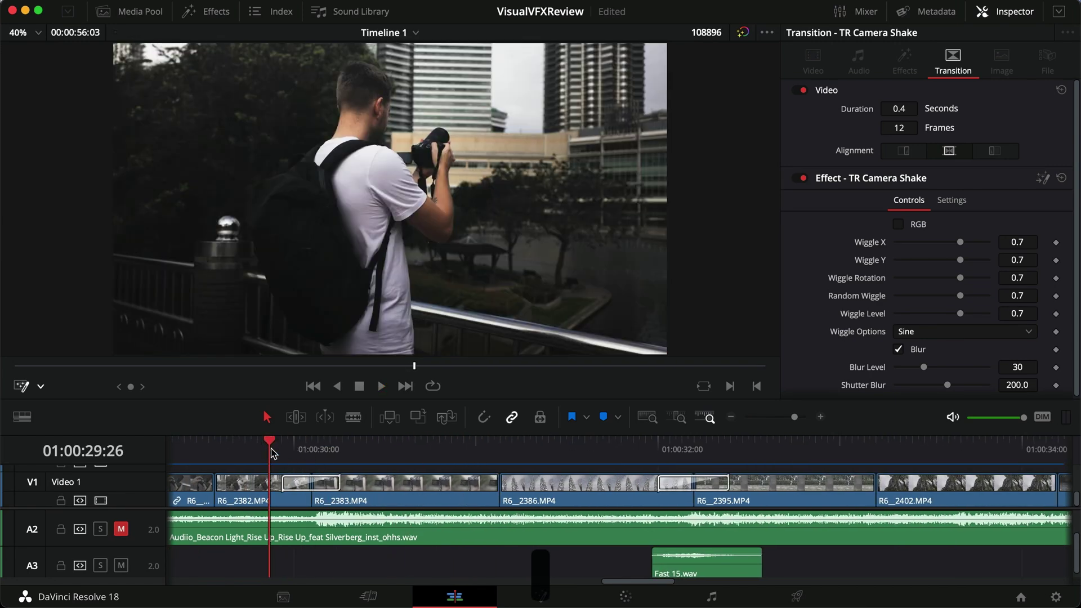
drag(270, 449, 306, 449)
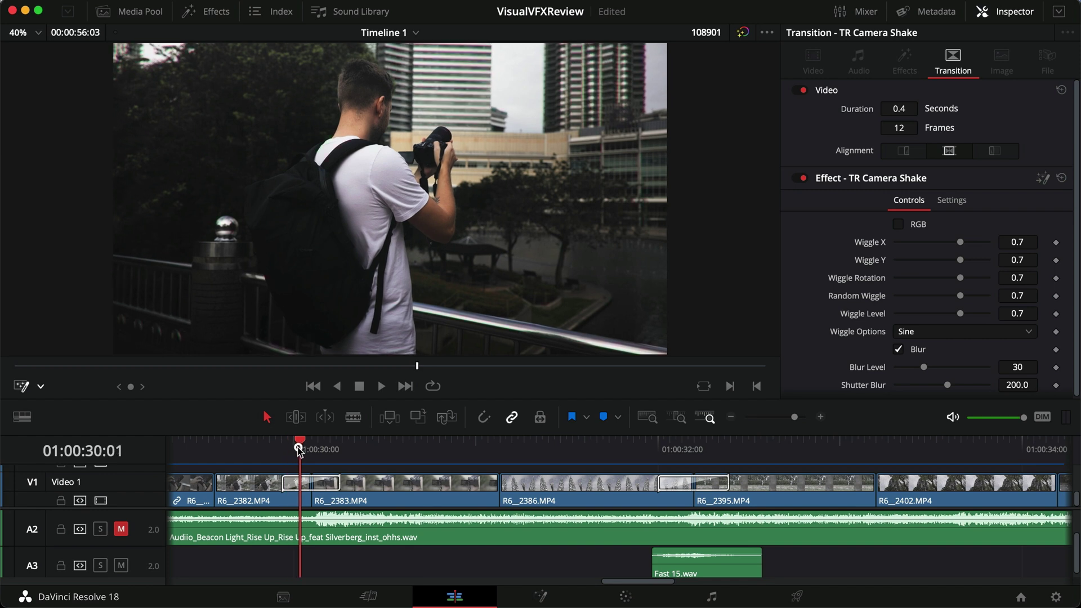
drag(309, 454, 318, 451)
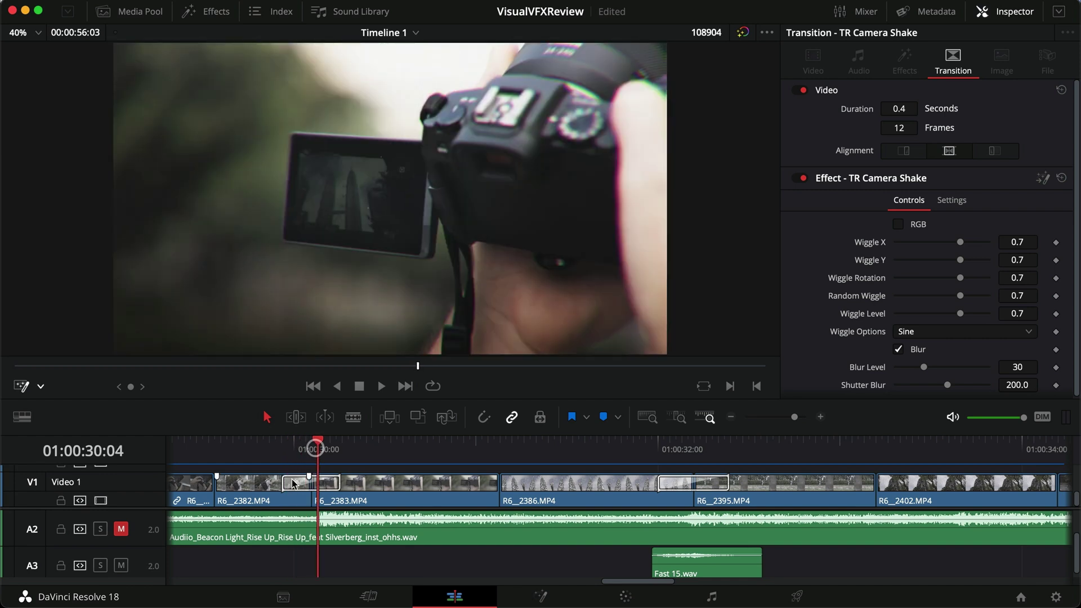
click(292, 484)
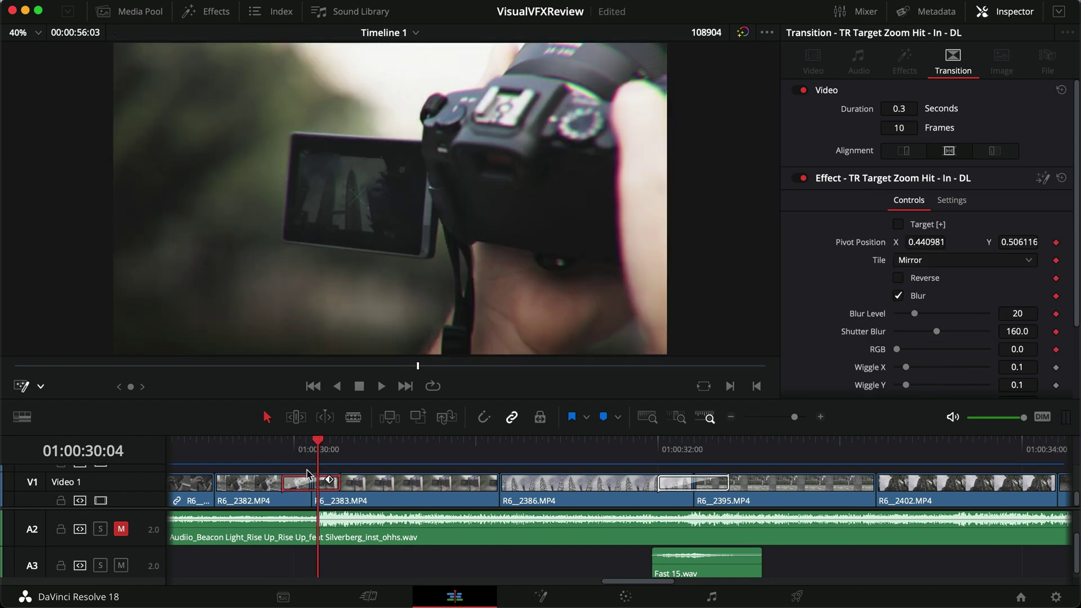
Replay the Target Zoom Hit transition into R6_2383 repeatedly and scrub it frame by frame.
drag(297, 460, 294, 454)
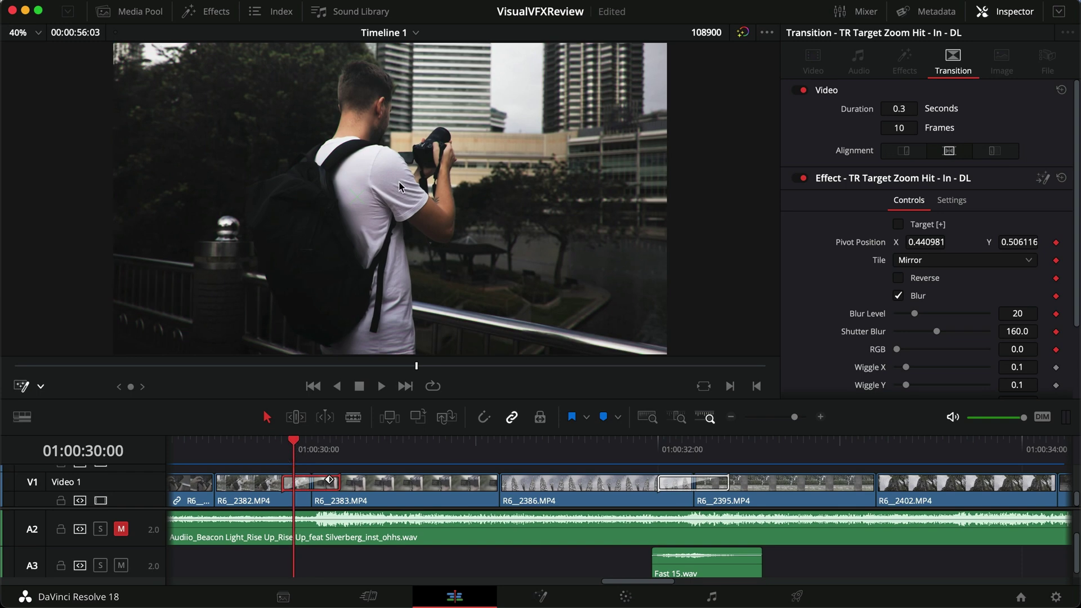
key(space)
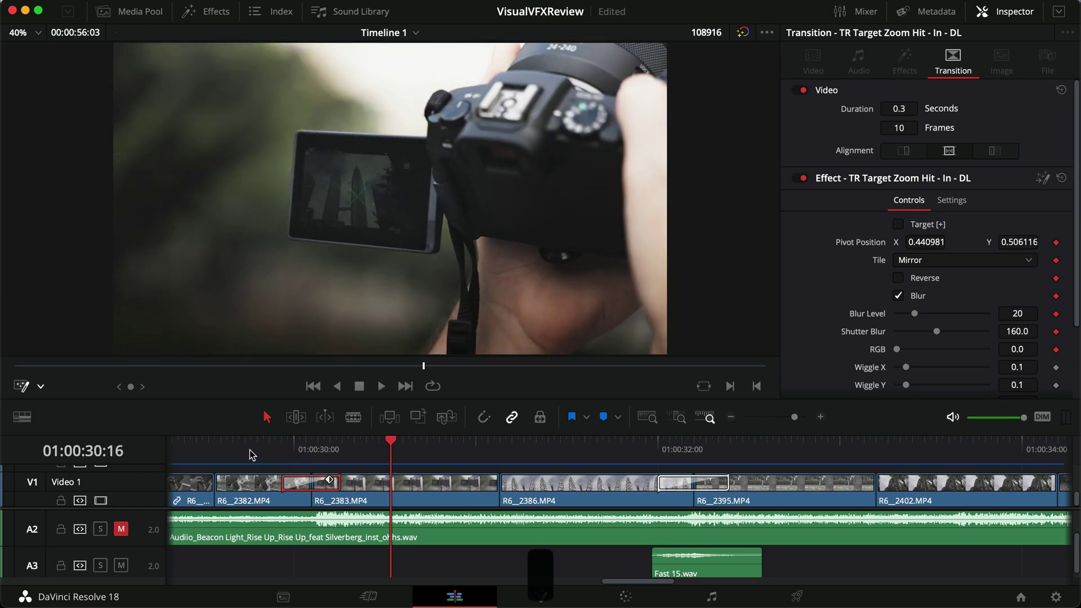
click(249, 451)
click(245, 448)
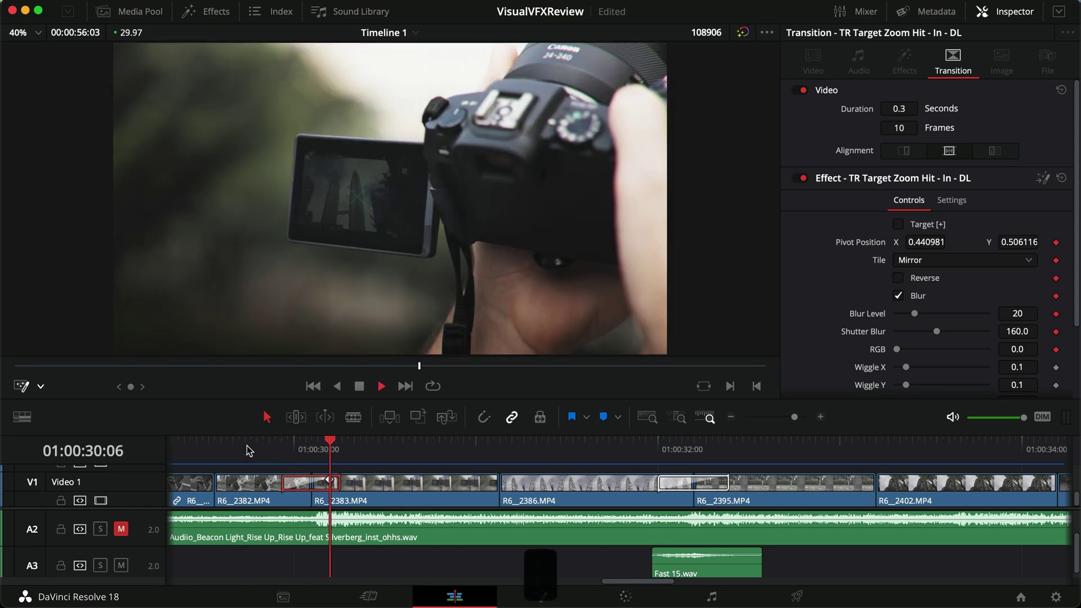
click(246, 449)
click(246, 448)
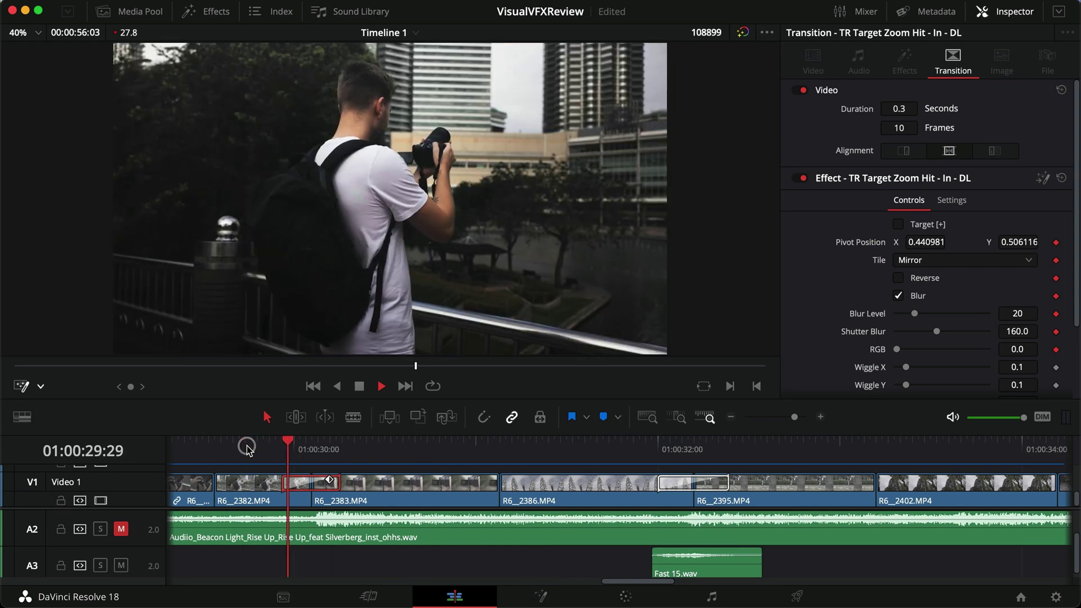
click(246, 449)
click(247, 449)
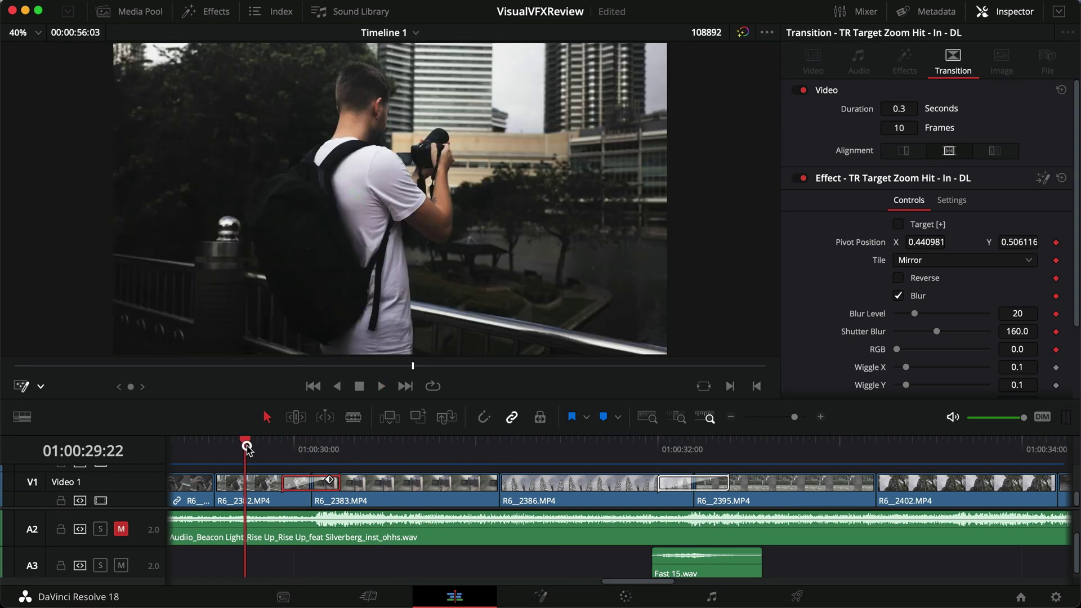
click(246, 449)
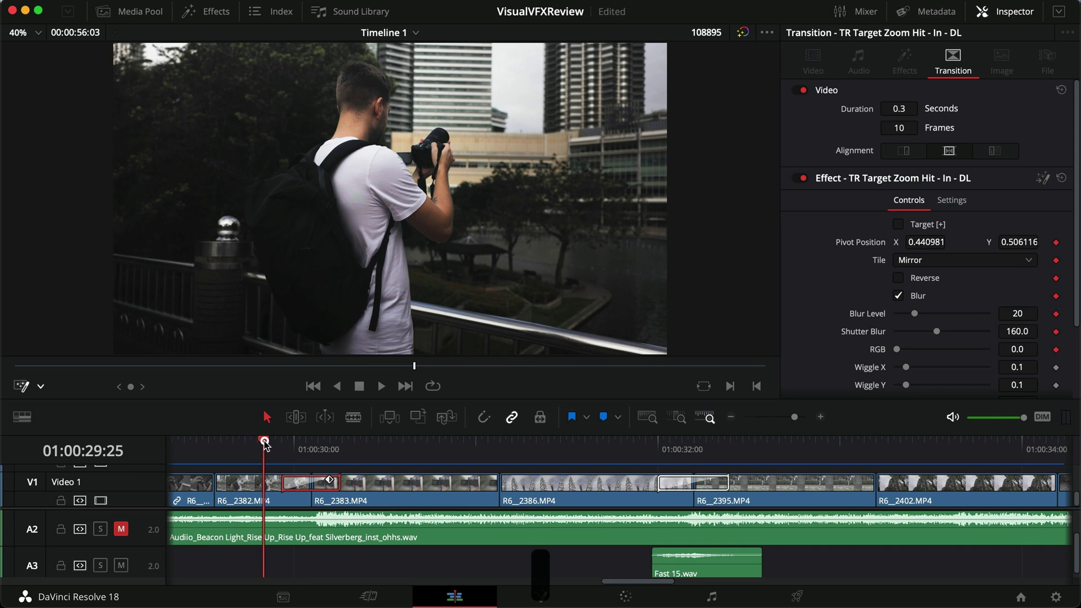
mouse_move(246, 448)
mouse_down()
mouse_move(310, 449)
mouse_move(275, 449)
mouse_up()
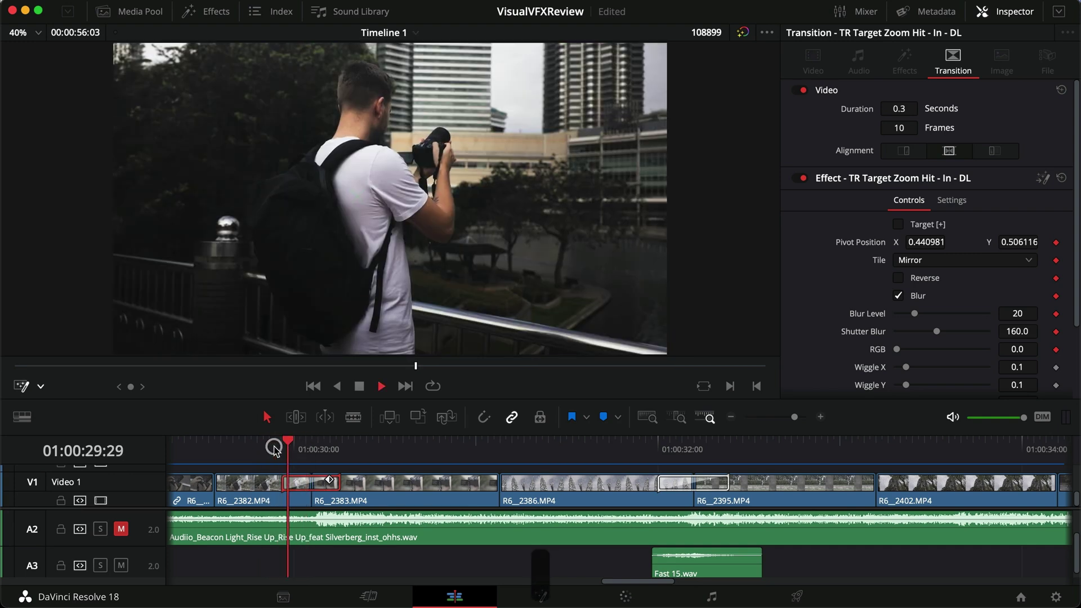
click(274, 448)
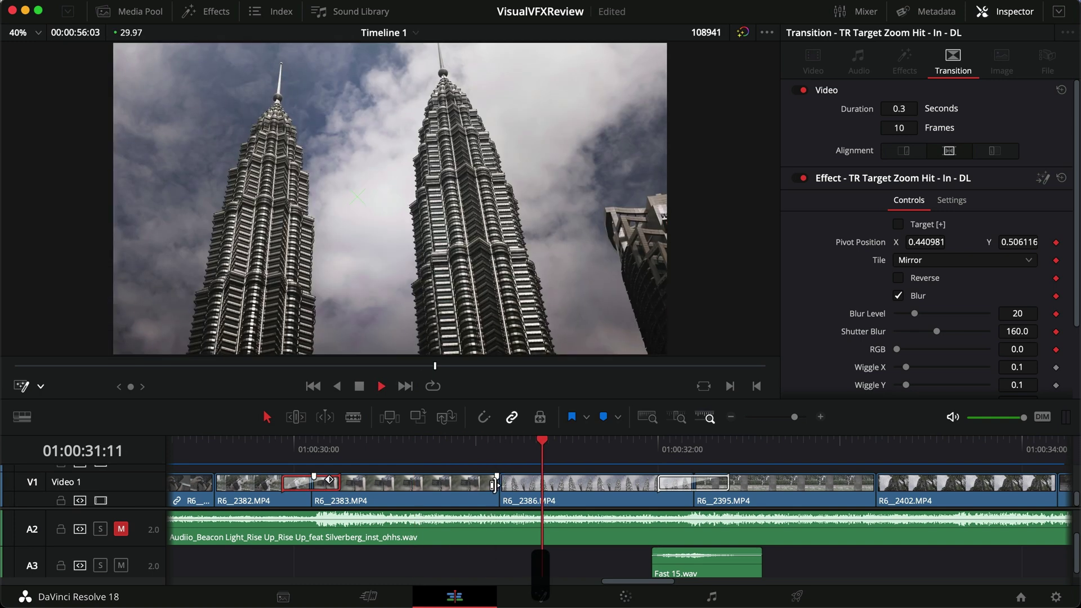
Reselect the Target Zoom Hit transition and play it once more.
click(479, 571)
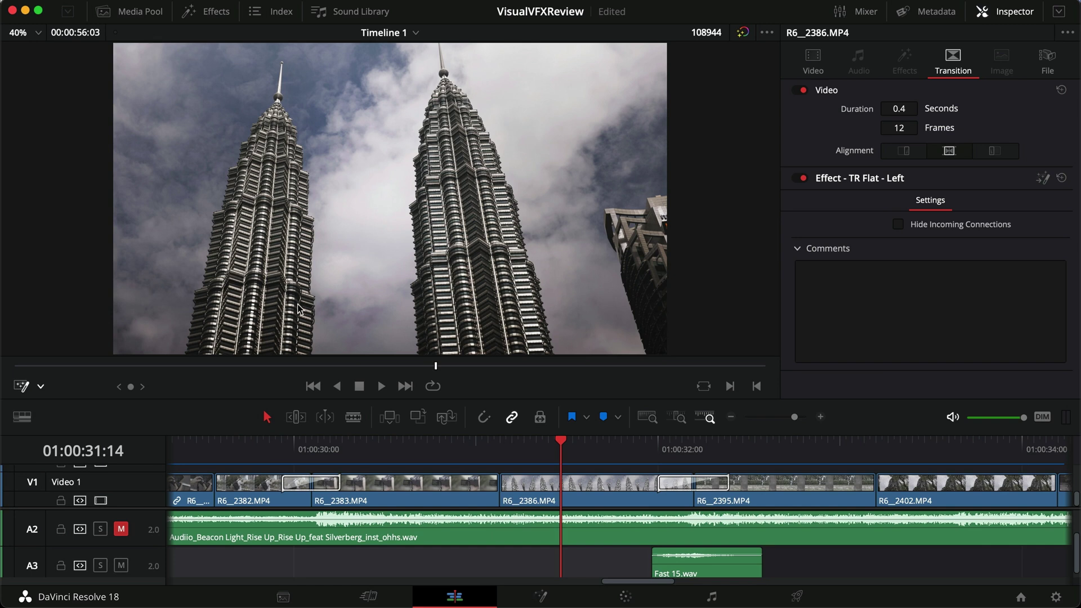
click(297, 487)
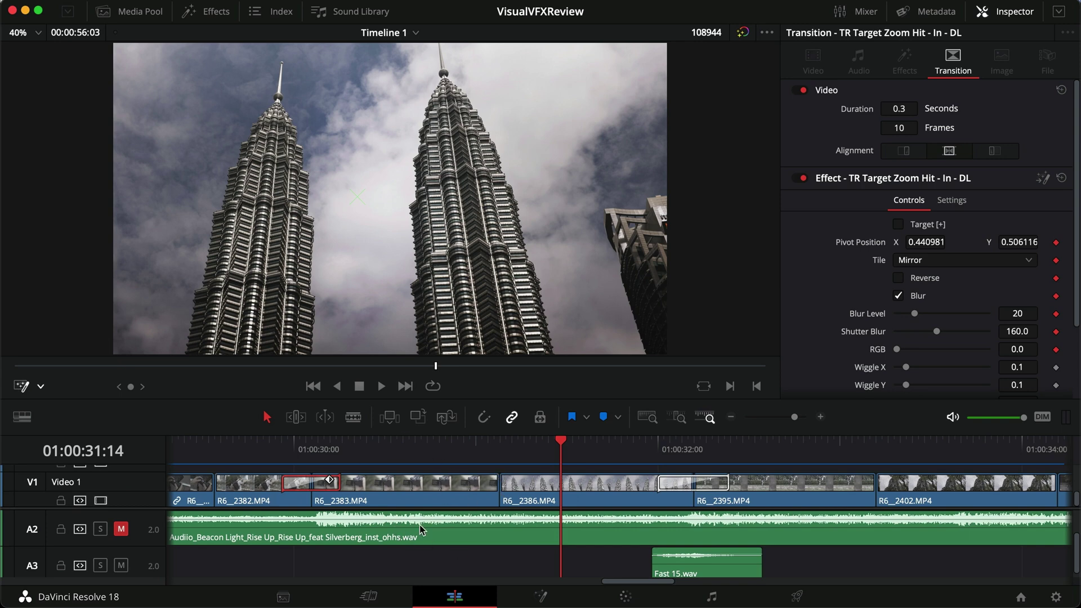
click(265, 463)
key(space)
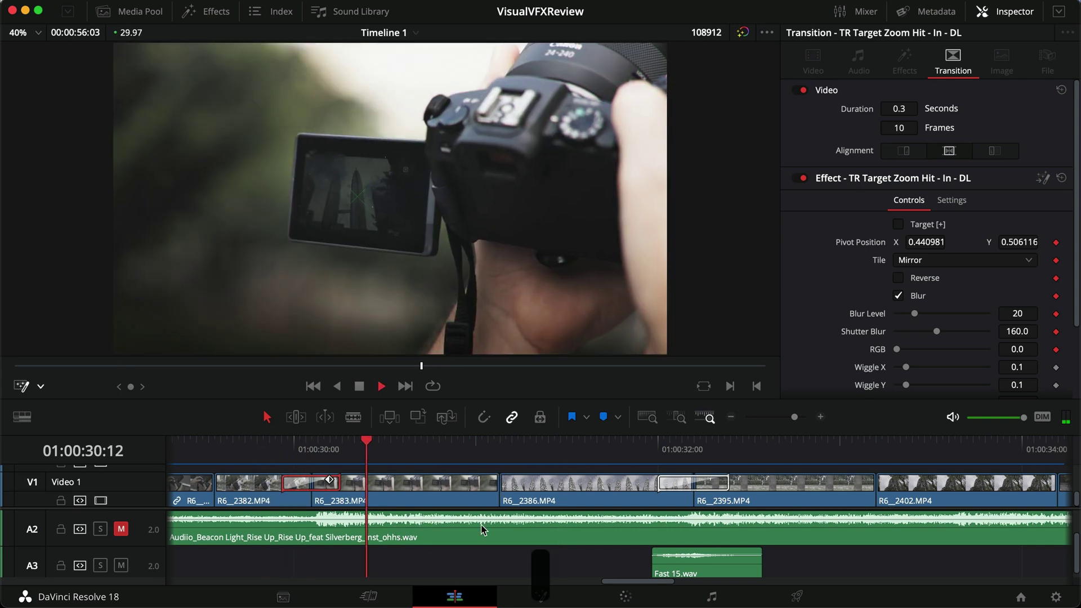
key(space)
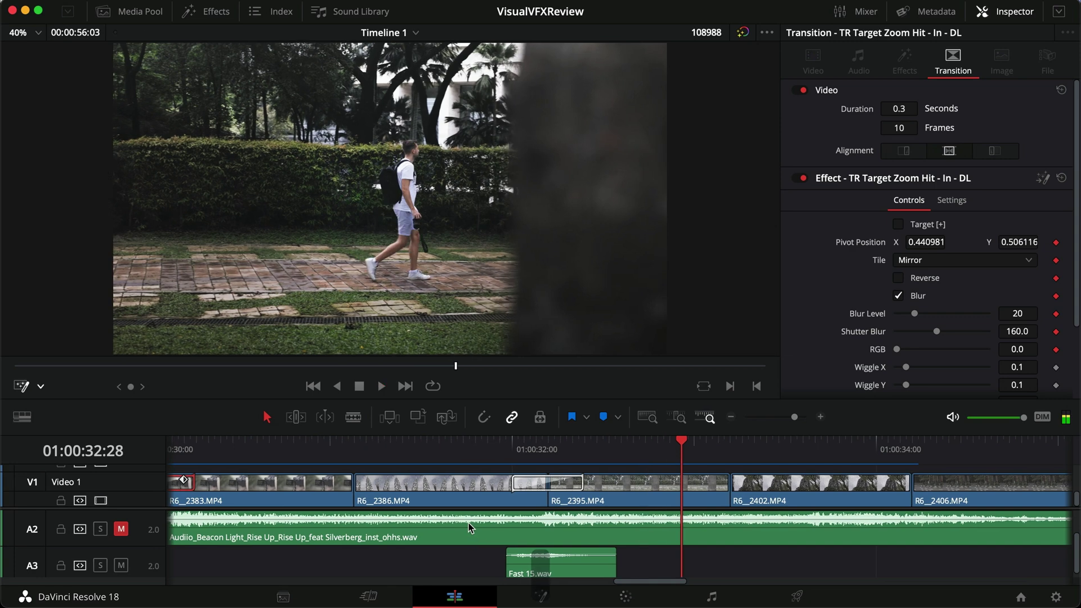
click(450, 454)
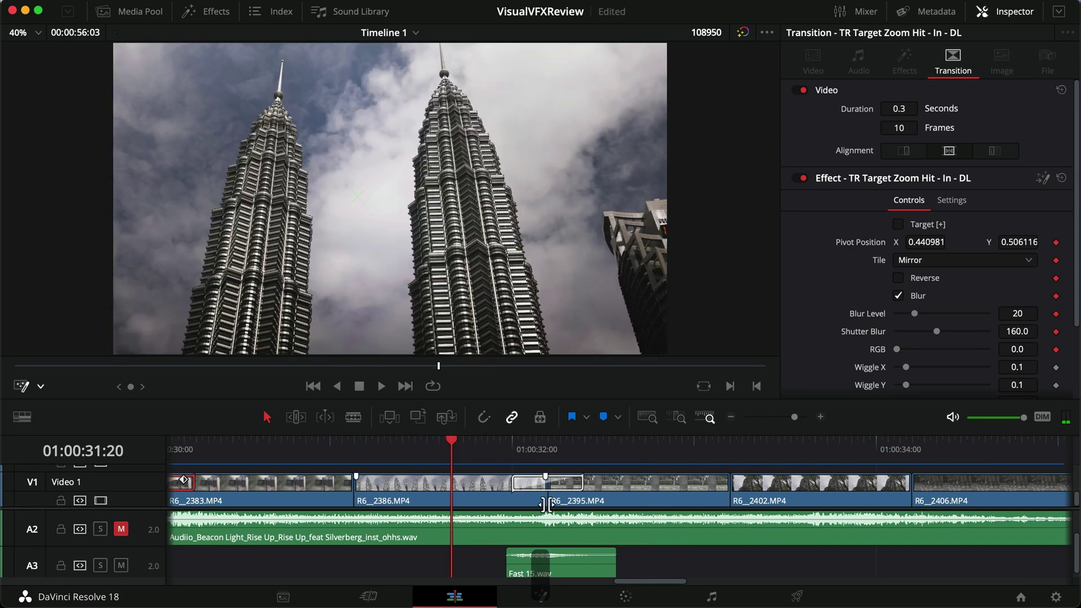
Show the 12-frame TR Flat - Left transition into R6_2395 and play it twice.
click(527, 486)
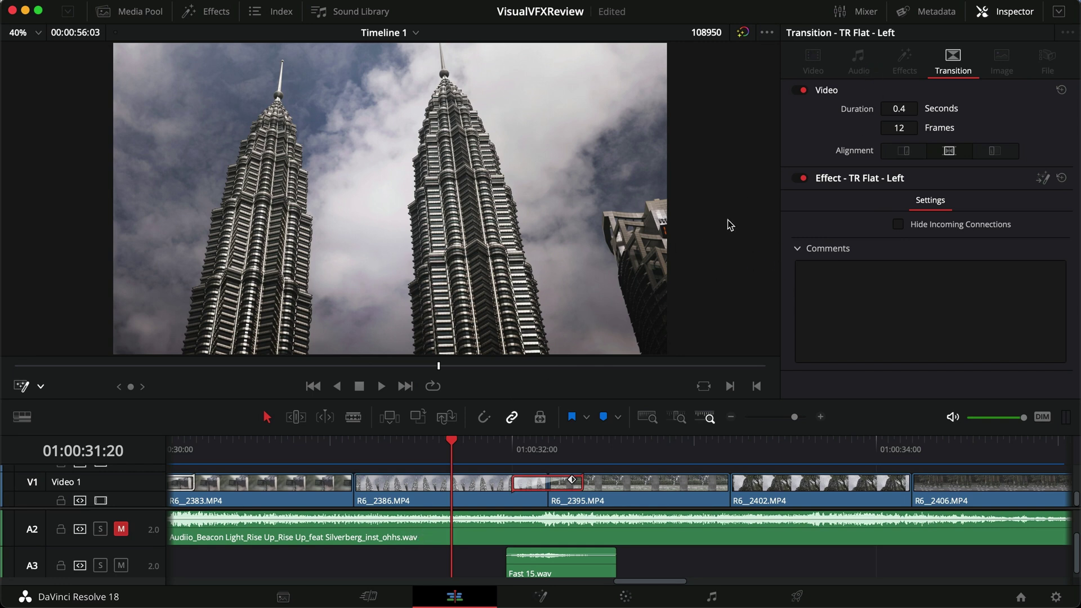
click(366, 447)
key(space)
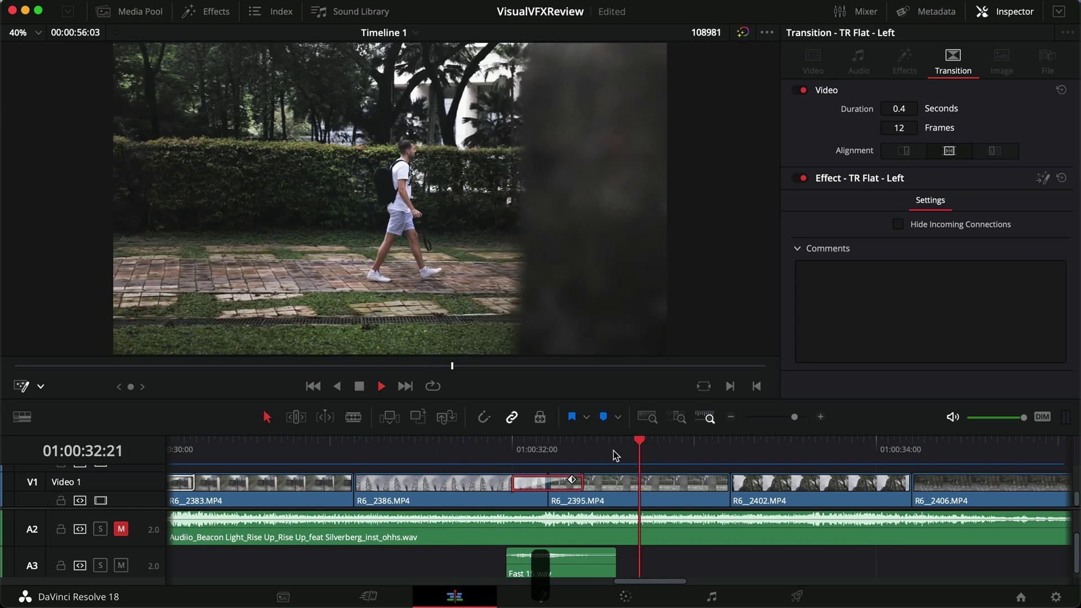
click(425, 449)
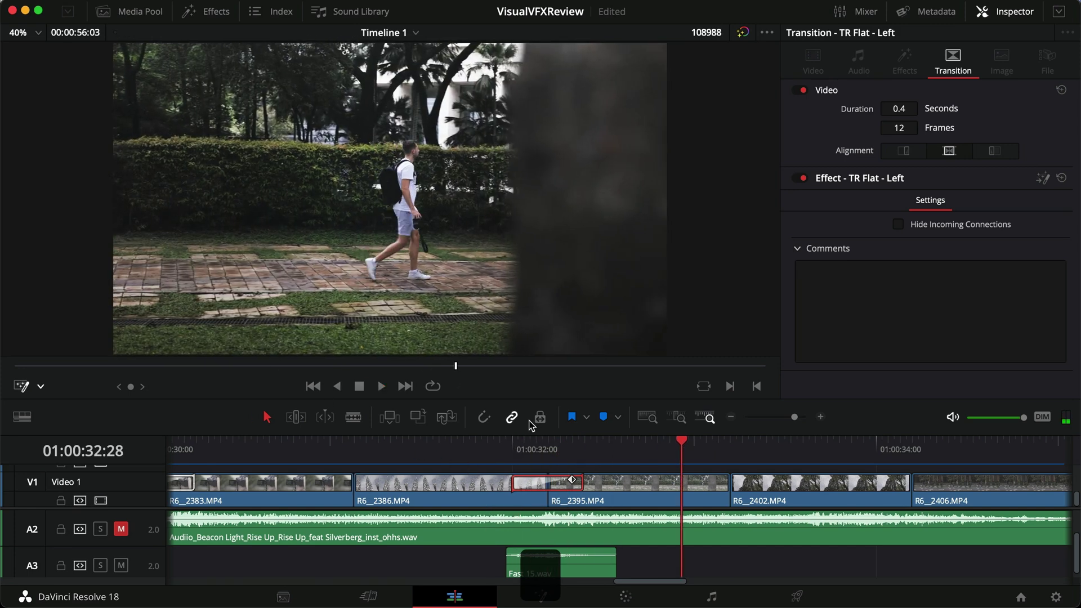
click(410, 451)
key(space)
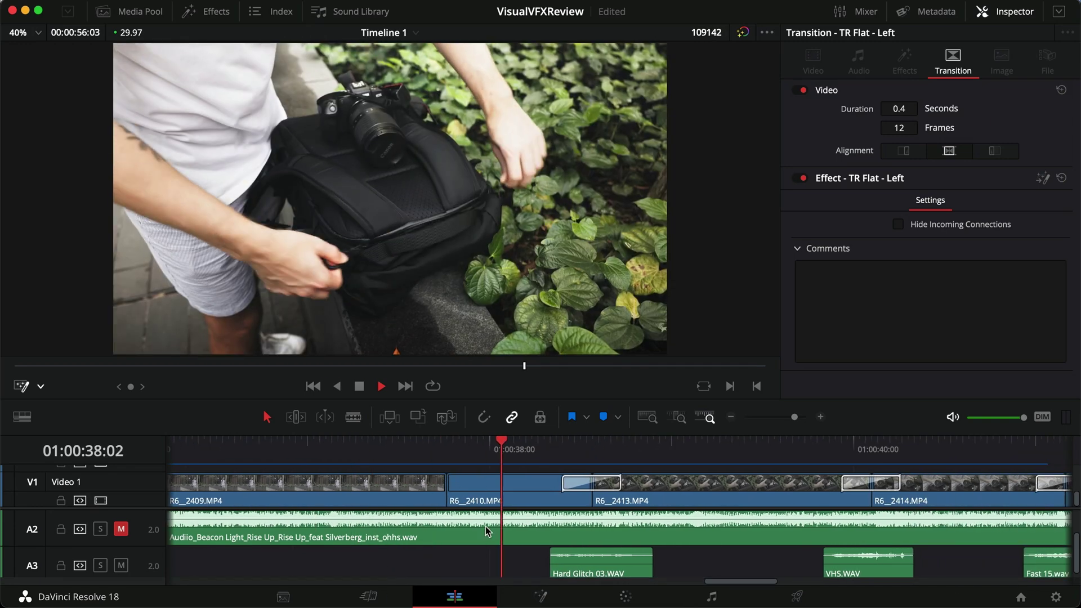
Play and loop the 0.3-second TR Glitch 24 transition into clip 2413, then select Glow Silhouette Position.
click(512, 449)
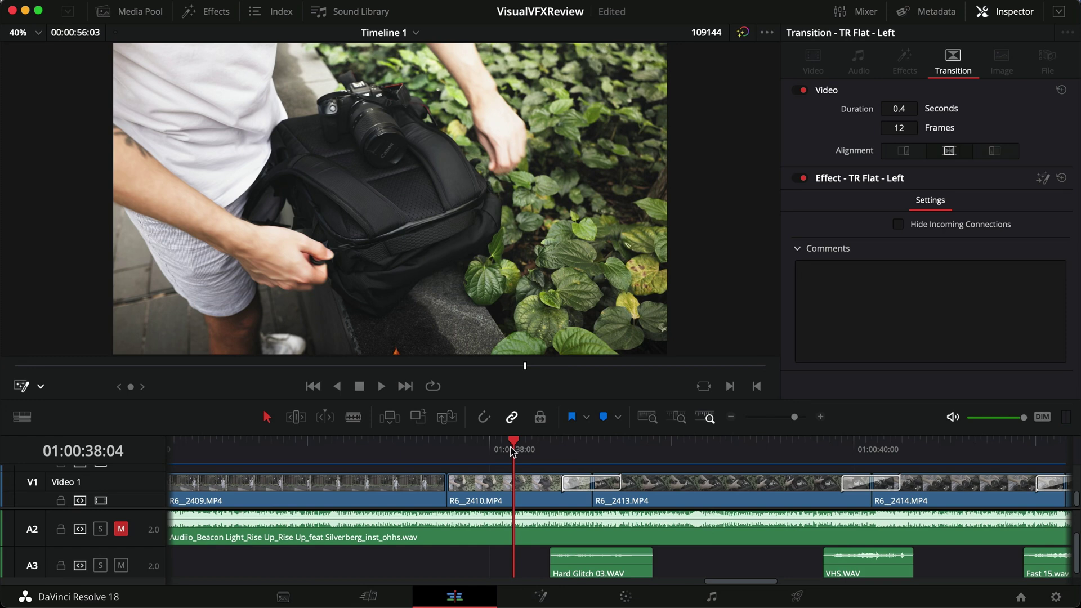
click(571, 486)
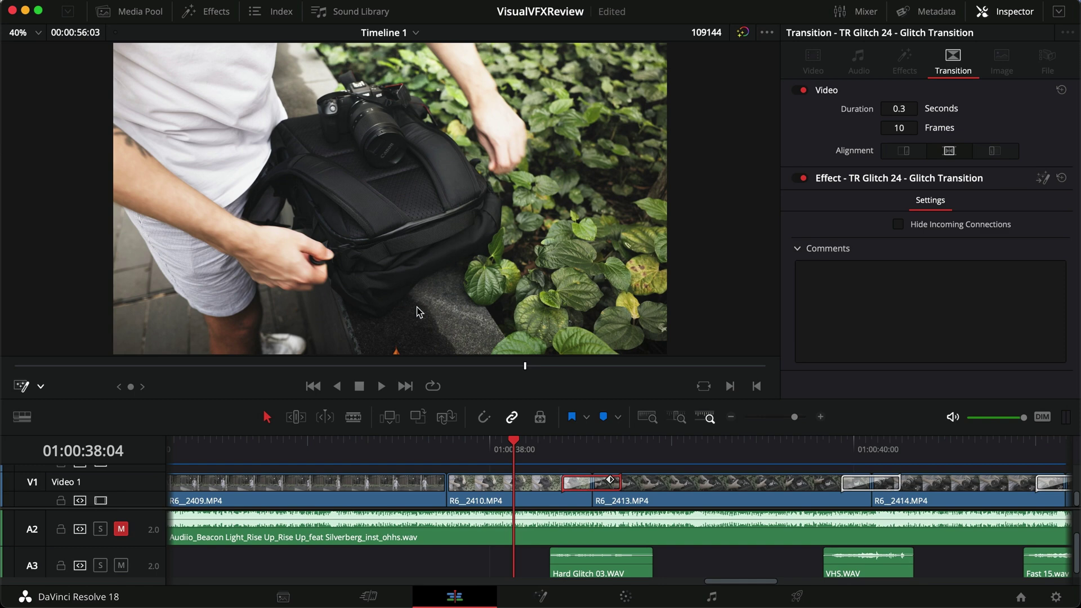
scroll(486, 477, right, 3)
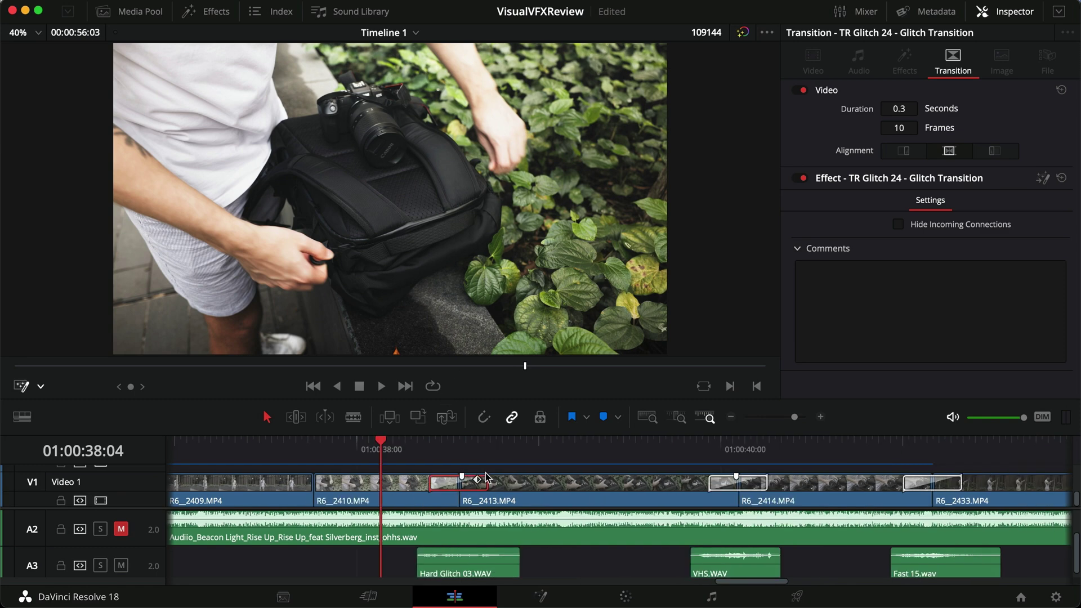
key(space)
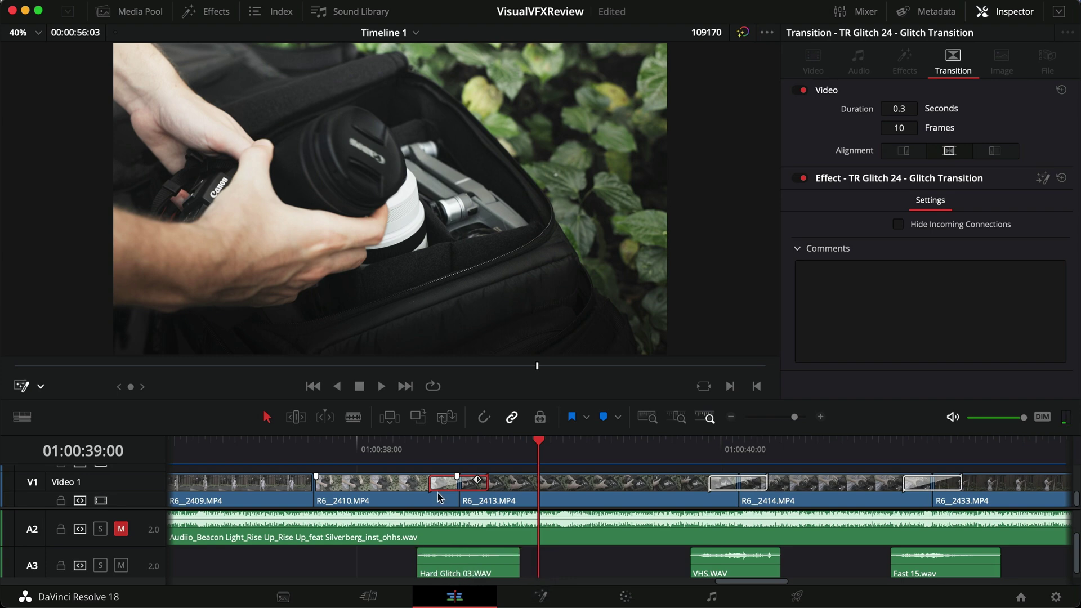
key(slash)
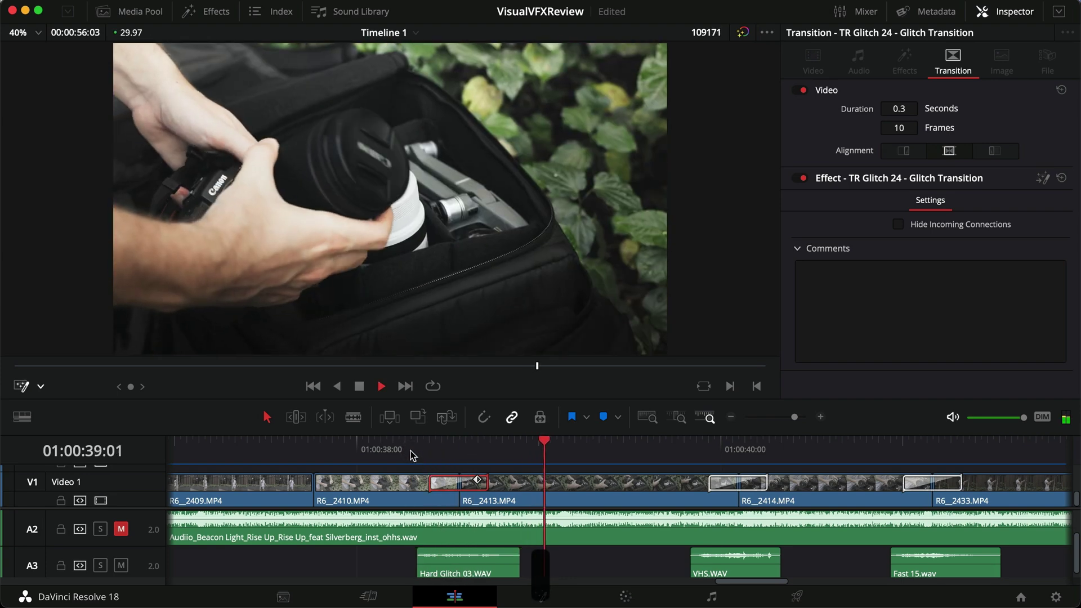
scroll(412, 463, right, 5)
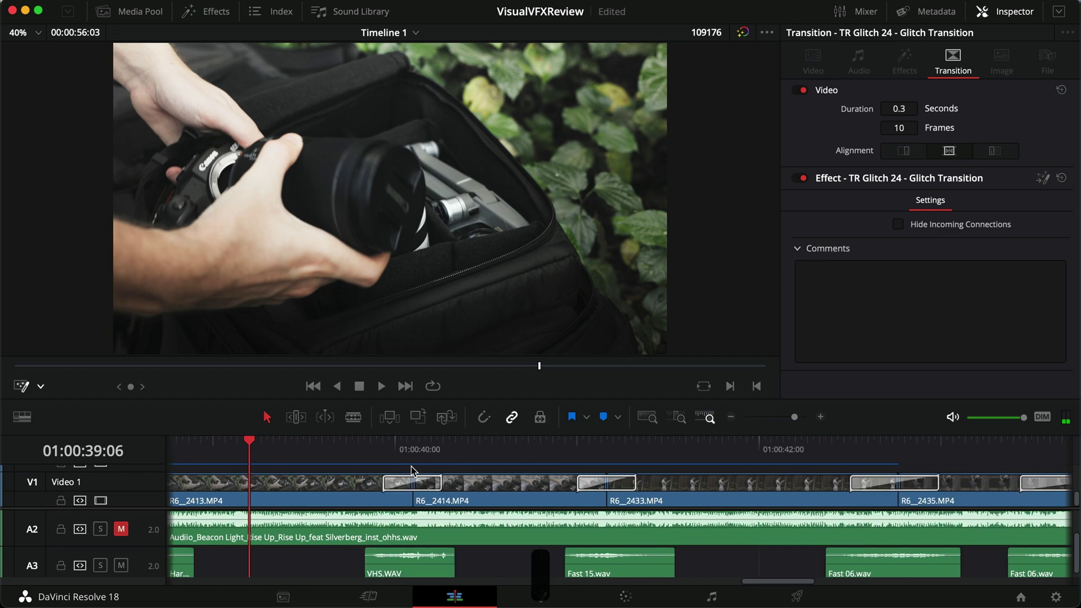
click(396, 487)
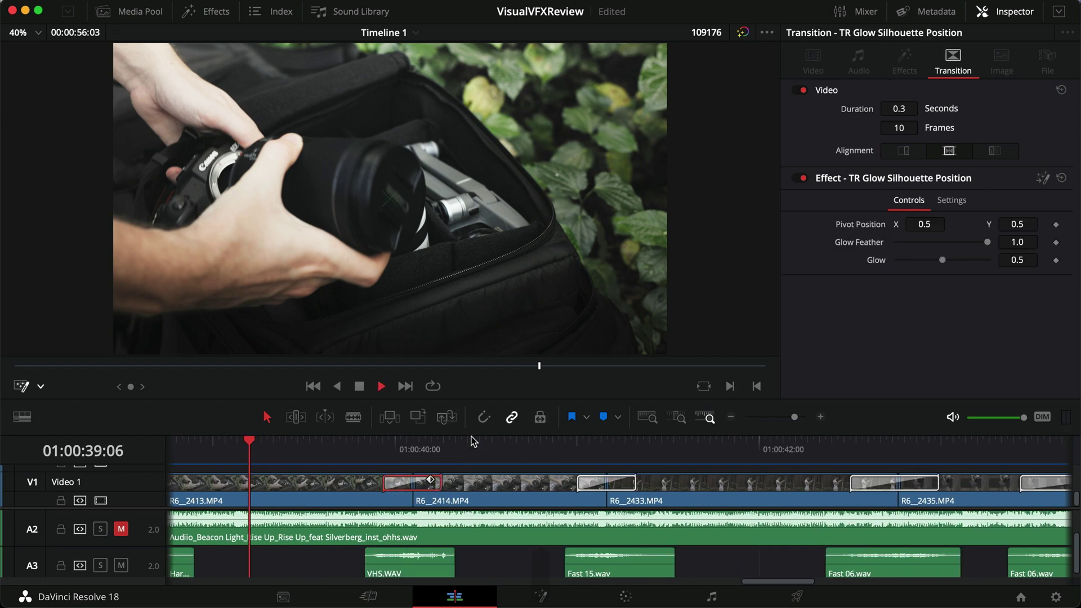
Scrub through the Glow Silhouette Position transition into clip 2414, muting and restoring system volume.
click(387, 457)
key(F10)
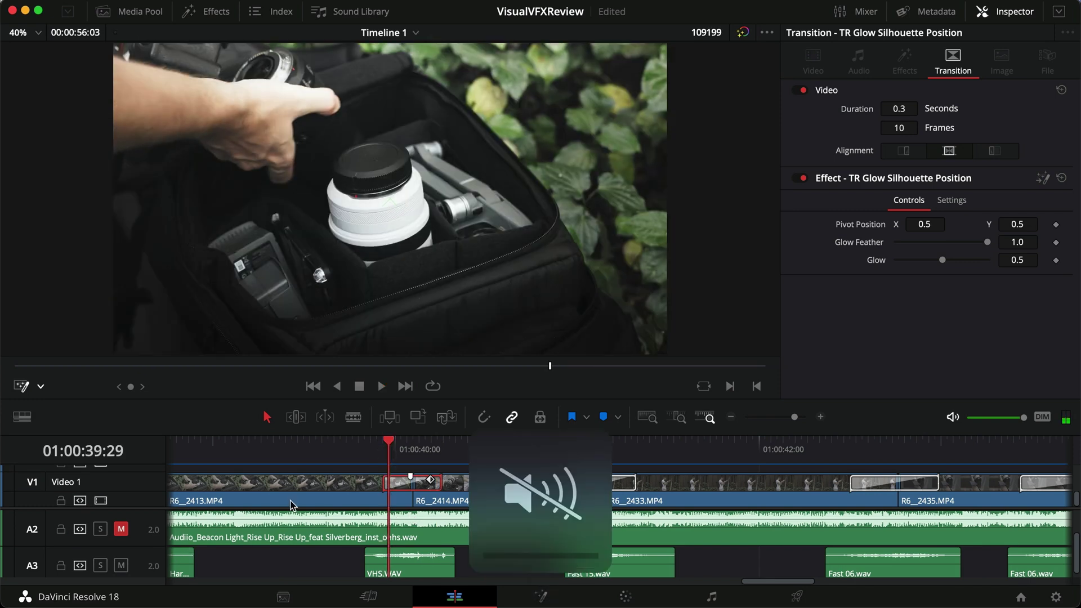
mouse_move(388, 448)
mouse_down()
mouse_move(437, 446)
mouse_move(373, 447)
mouse_up()
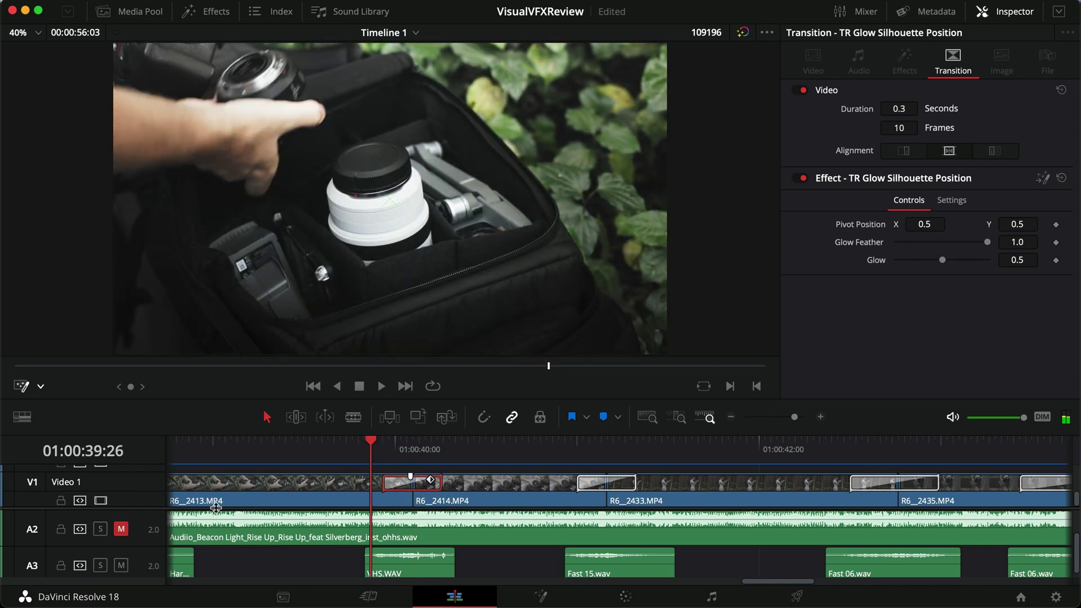
key(XF86AudioRaiseVolume)
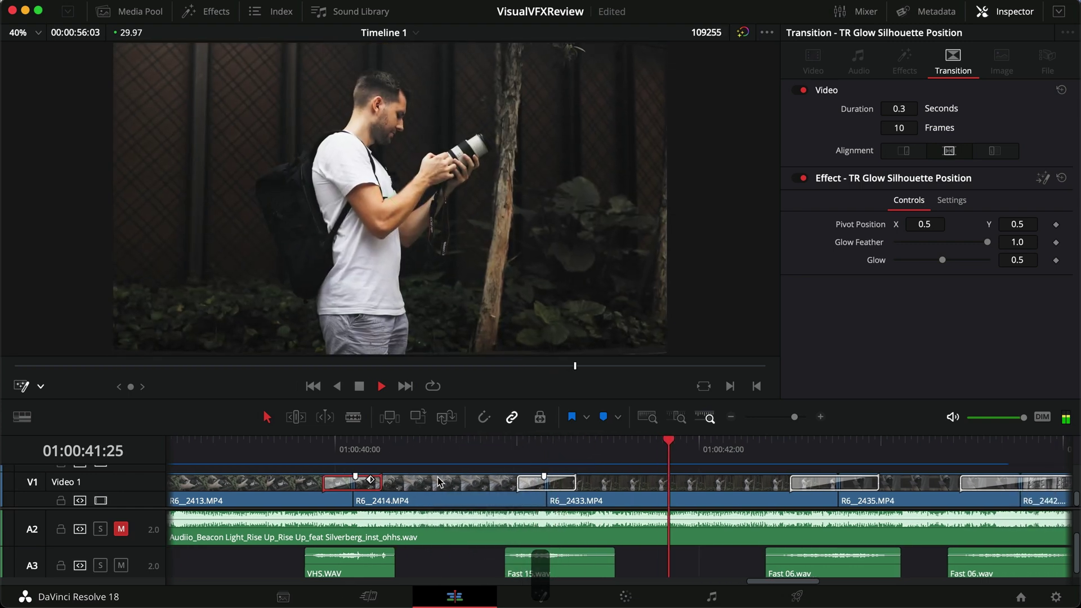
key(space)
Select and play the TR Flat - Left transition into clip 2433.
click(525, 486)
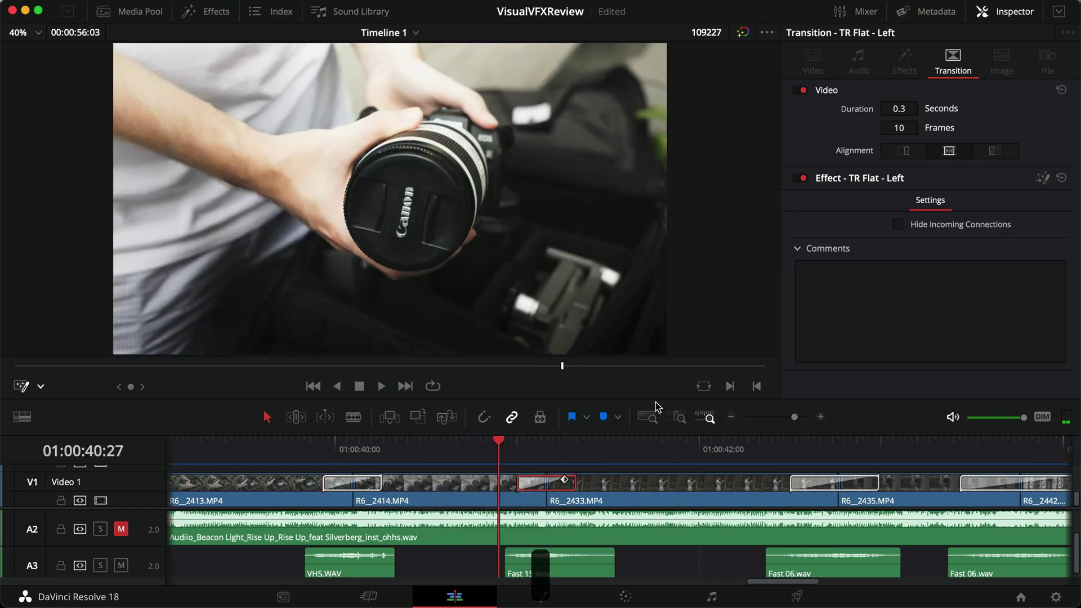
key(space)
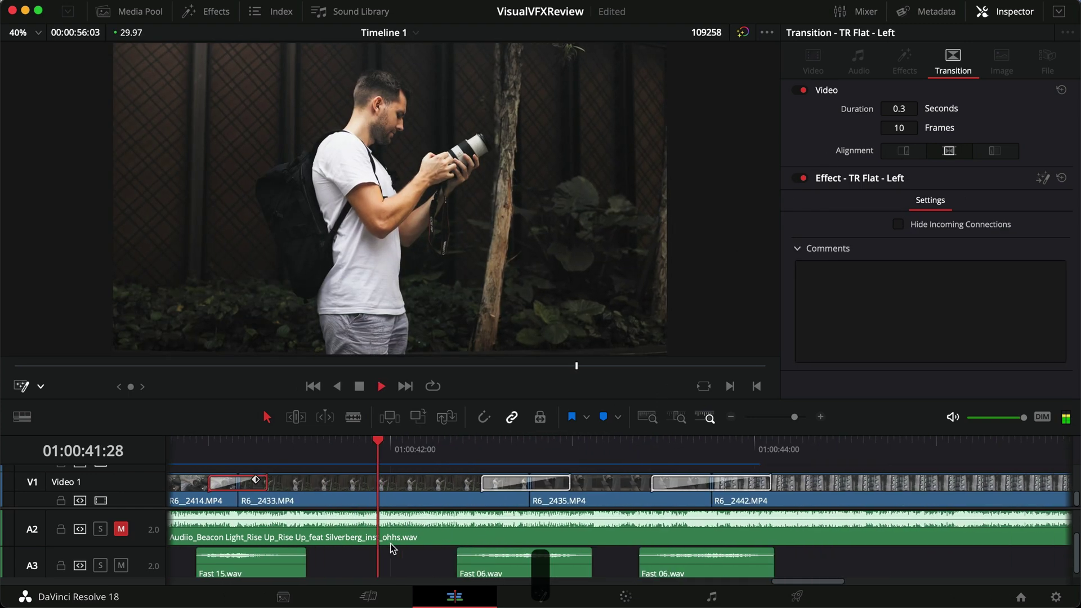
key(space)
Scrub the Zoom Hit - In transition into 2435, then replay the 0.7-second UP variant into 2442.
click(455, 486)
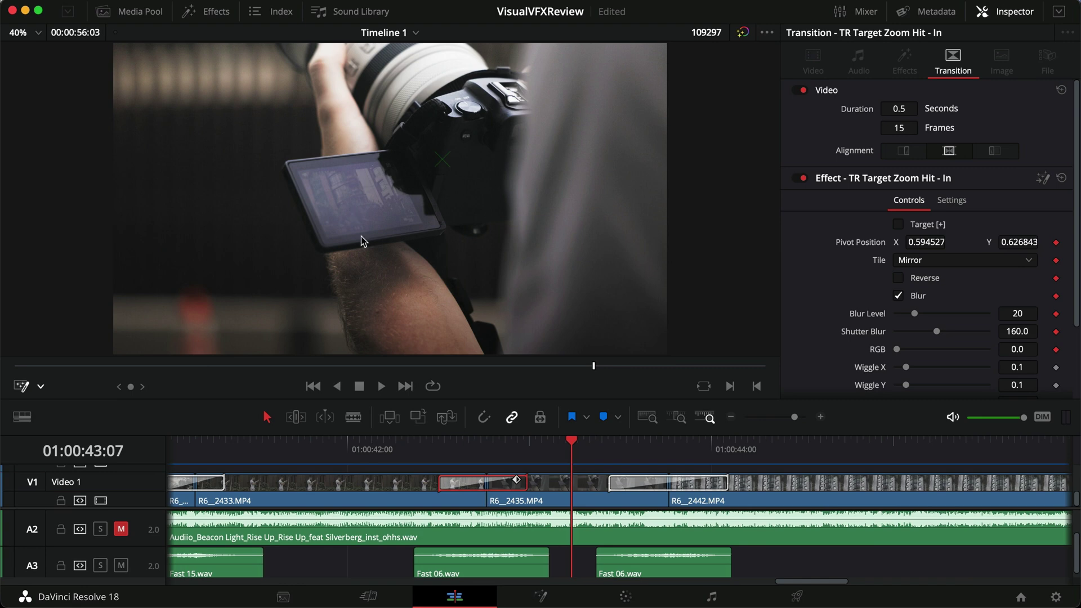
drag(464, 452, 657, 467)
click(630, 486)
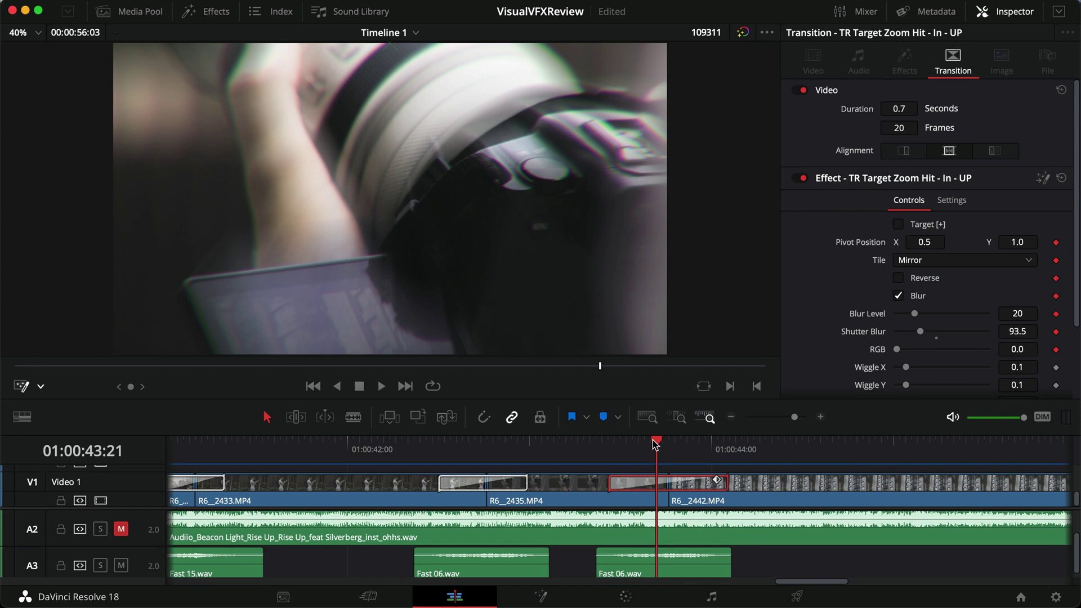
drag(656, 445, 608, 445)
key(space)
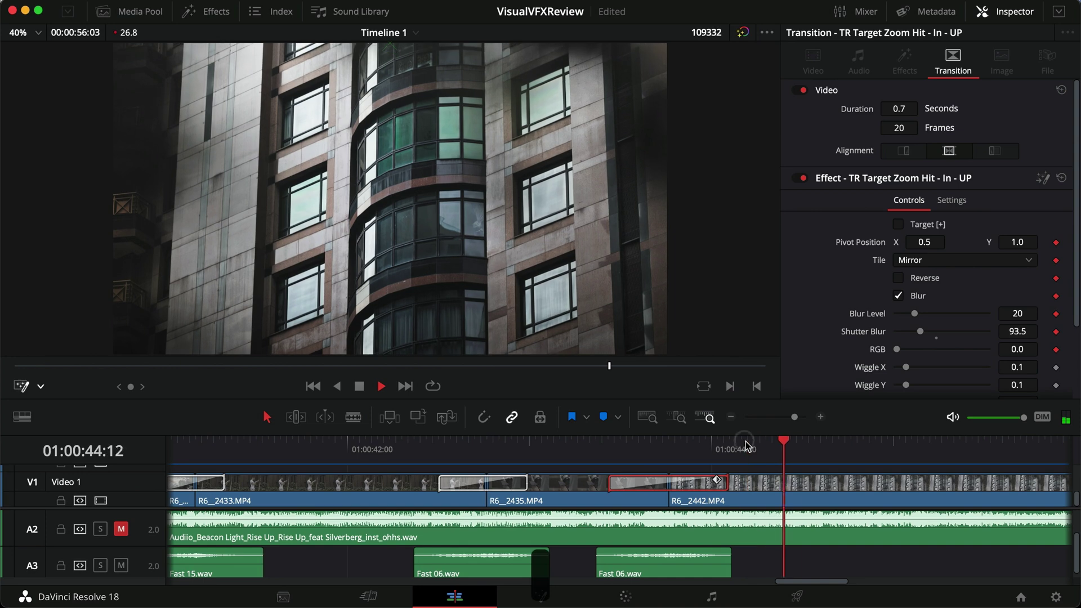
drag(572, 448, 687, 458)
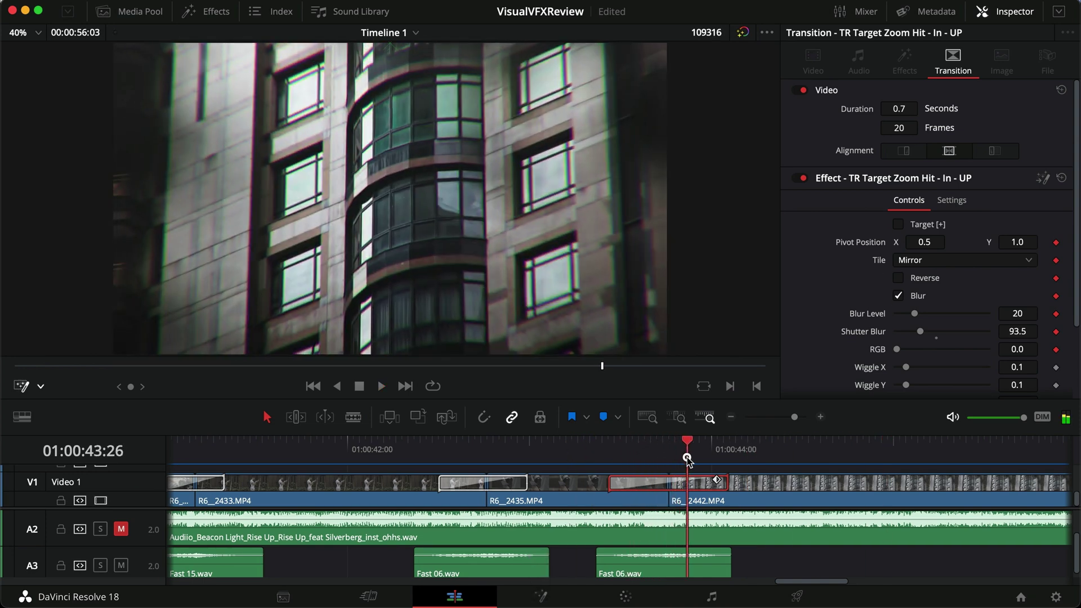
drag(687, 458, 736, 462)
click(603, 459)
key(space)
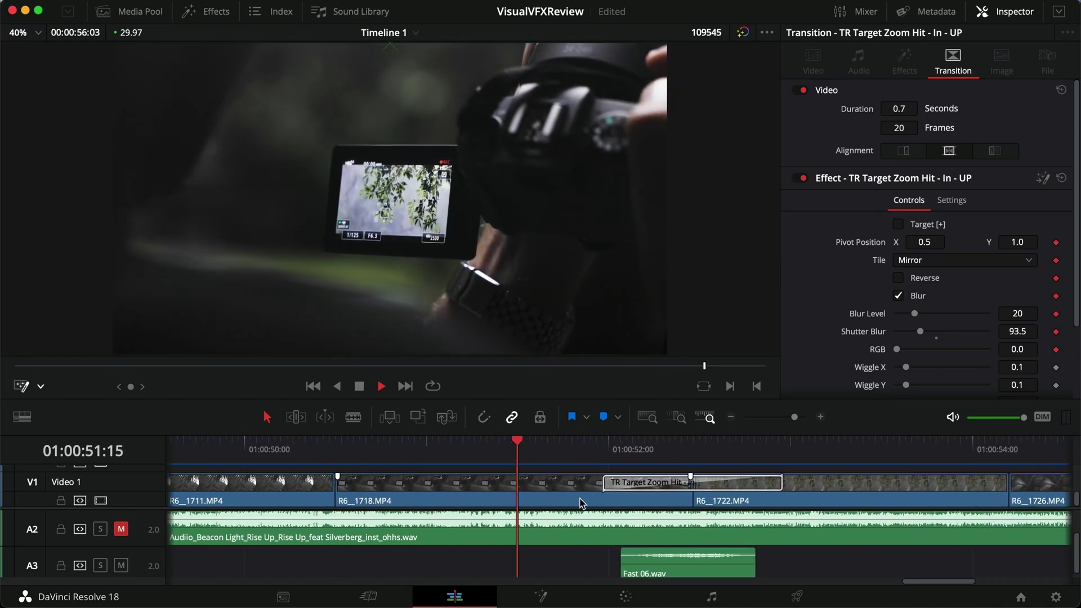
Scrub and play the one-second Target Zoom Hit - In transition from R6_1718 into R6_1722.
click(637, 452)
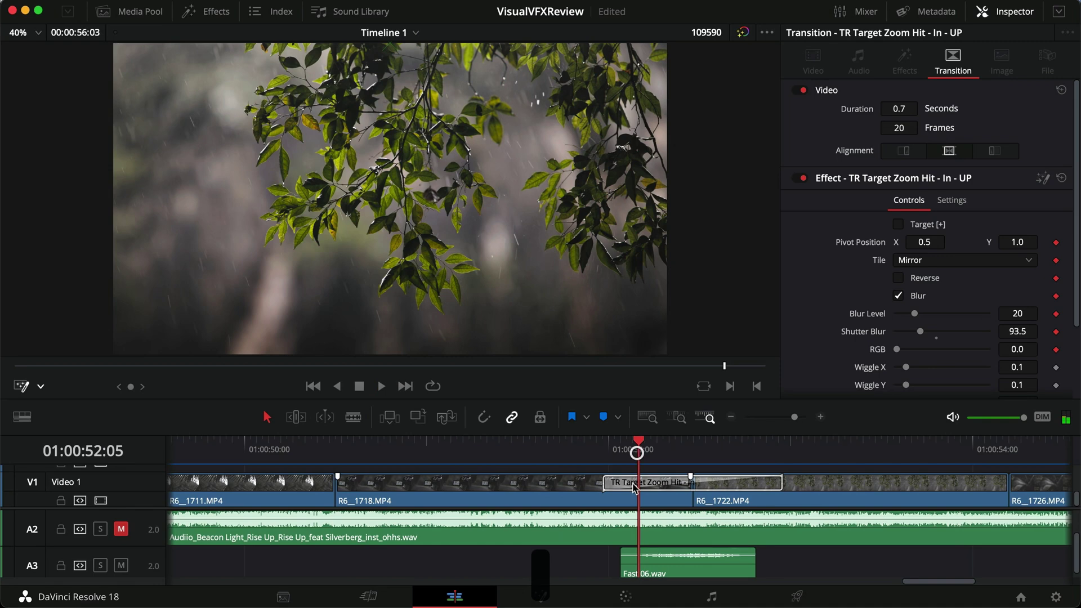
key(ctrl+z)
key(j)
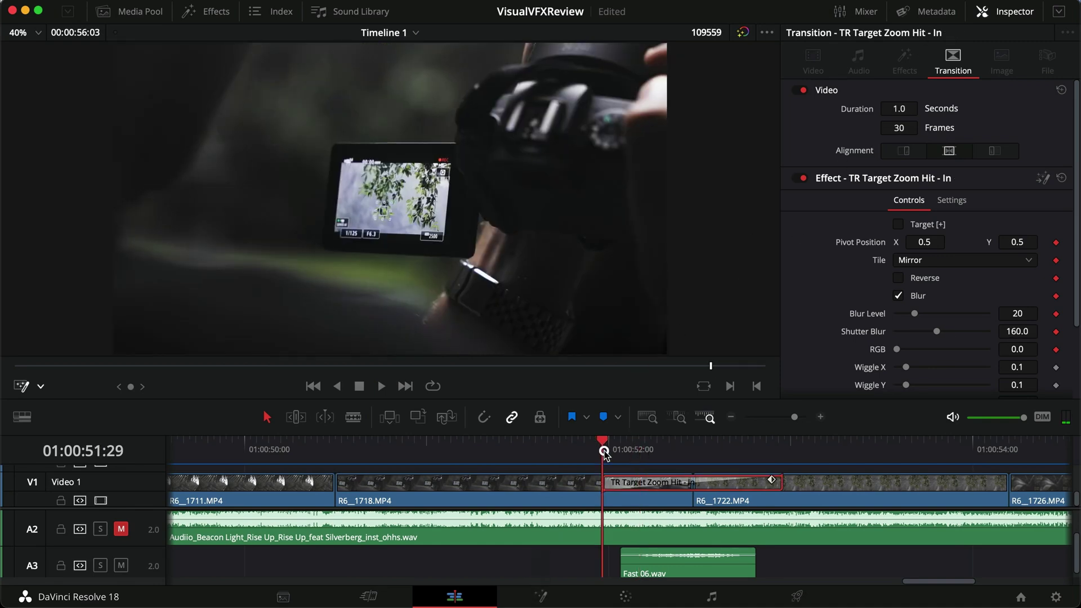
key(l)
click(626, 454)
drag(626, 456, 772, 460)
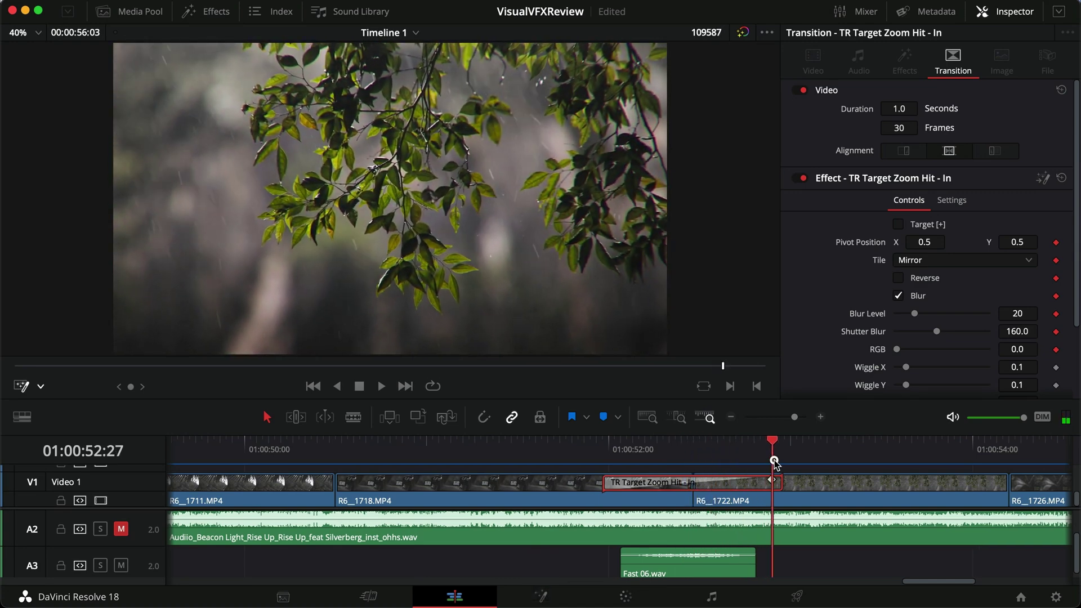
click(873, 496)
click(589, 459)
key(space)
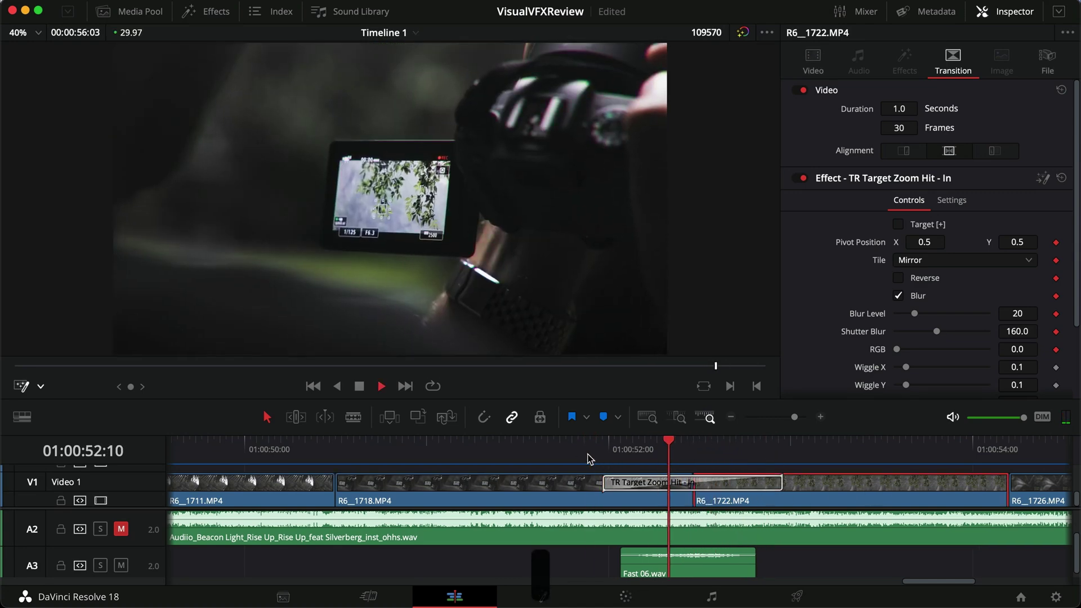
key(space)
Fit the whole edit in the timeline, save the project, and keep Render Cache on Smart.
key(shift+z)
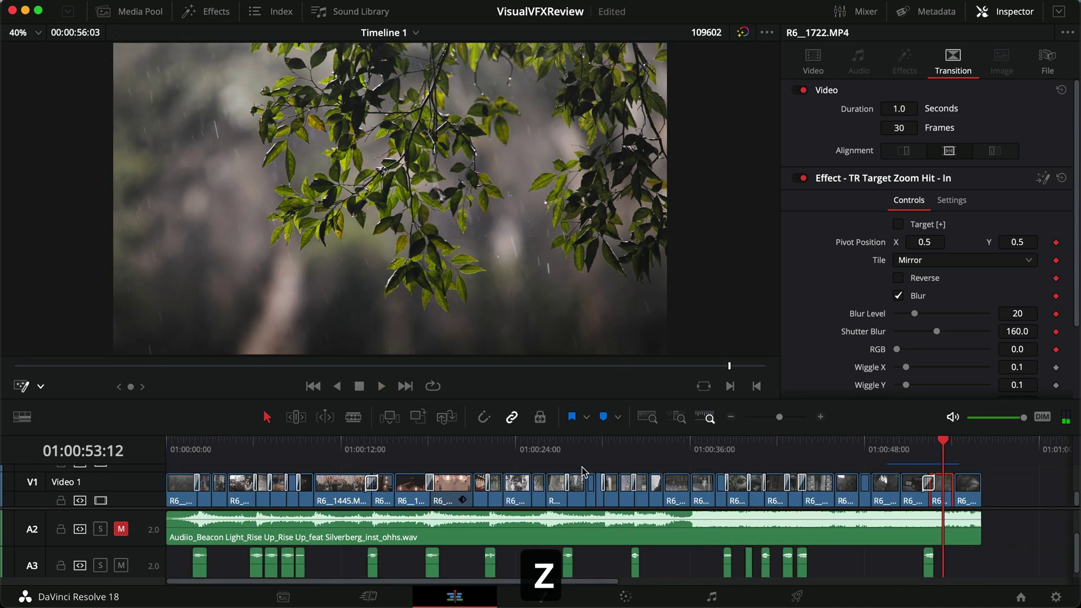
key(super+s)
click(676, 562)
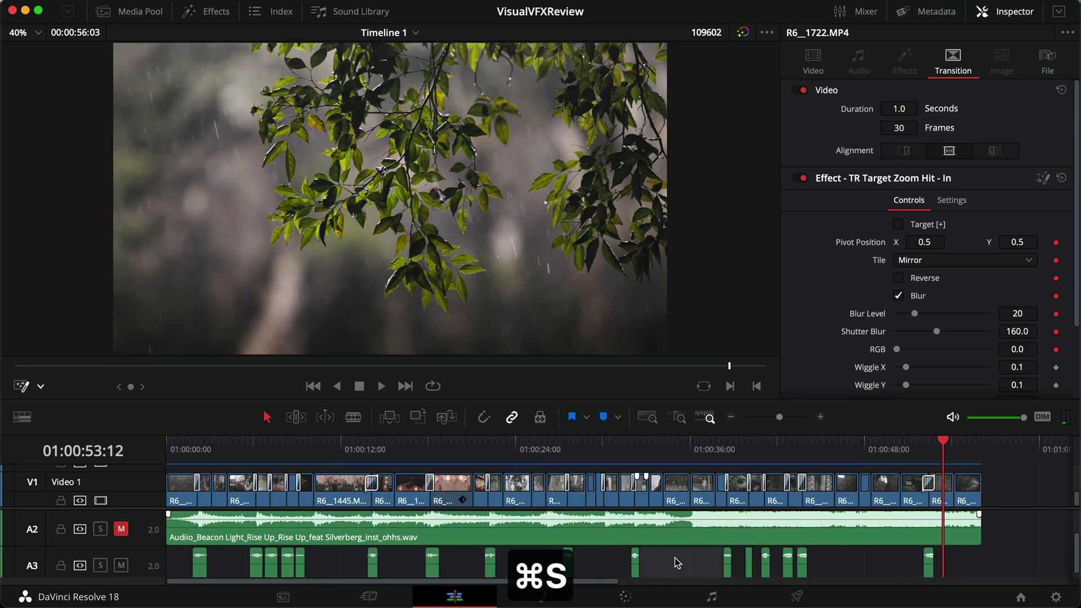
click(675, 561)
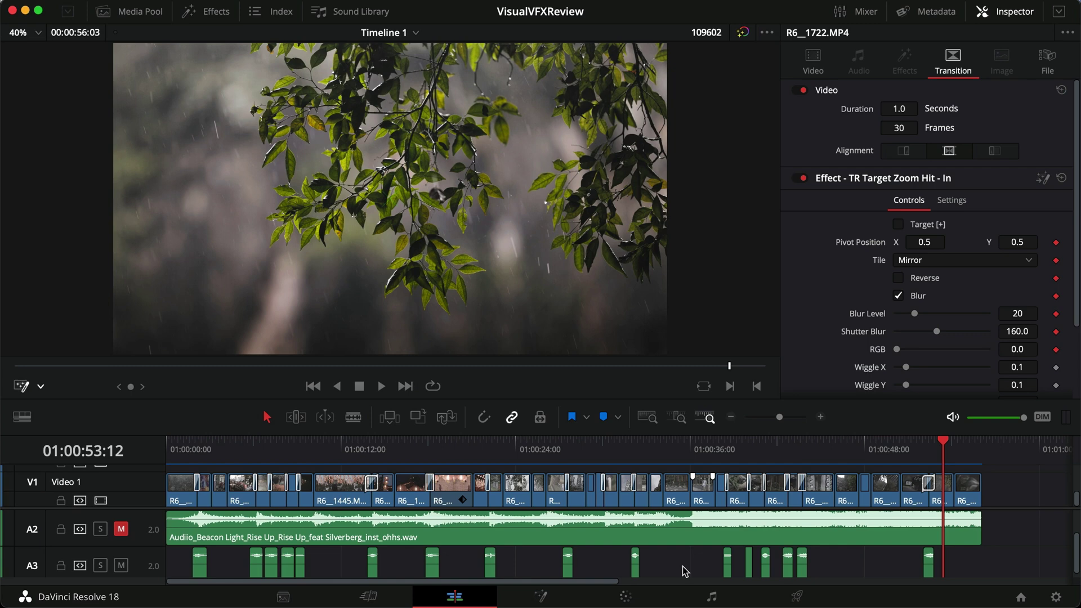
click(349, 14)
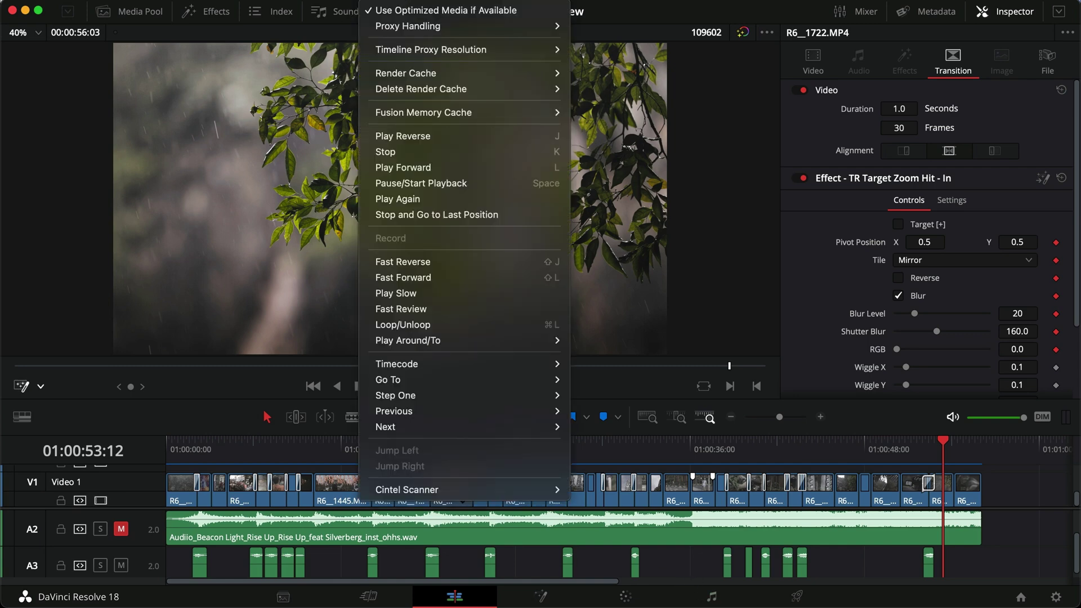
mouse_move(405, 74)
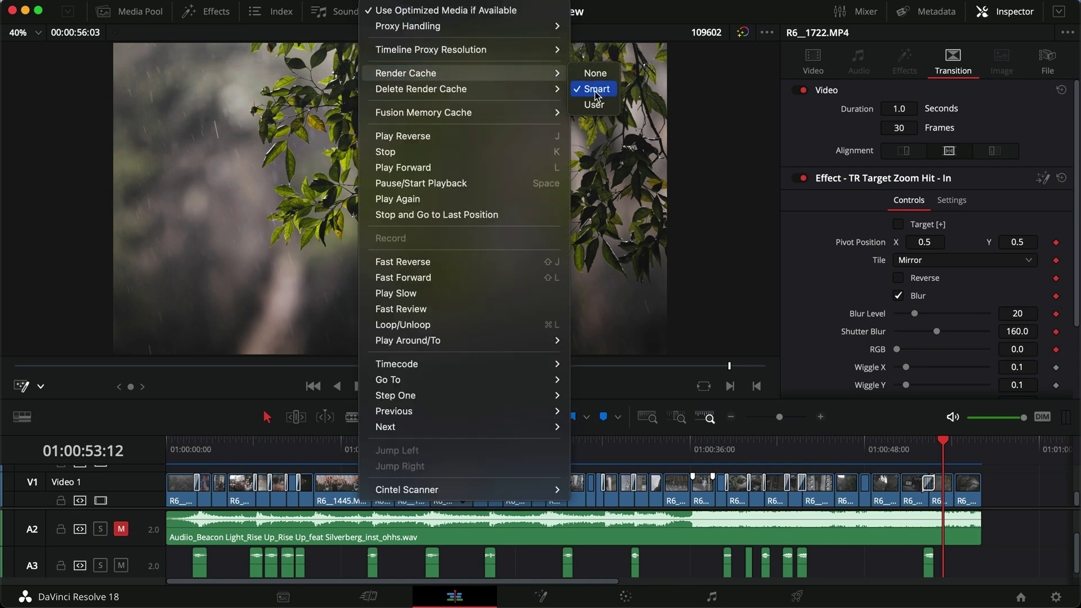
click(785, 339)
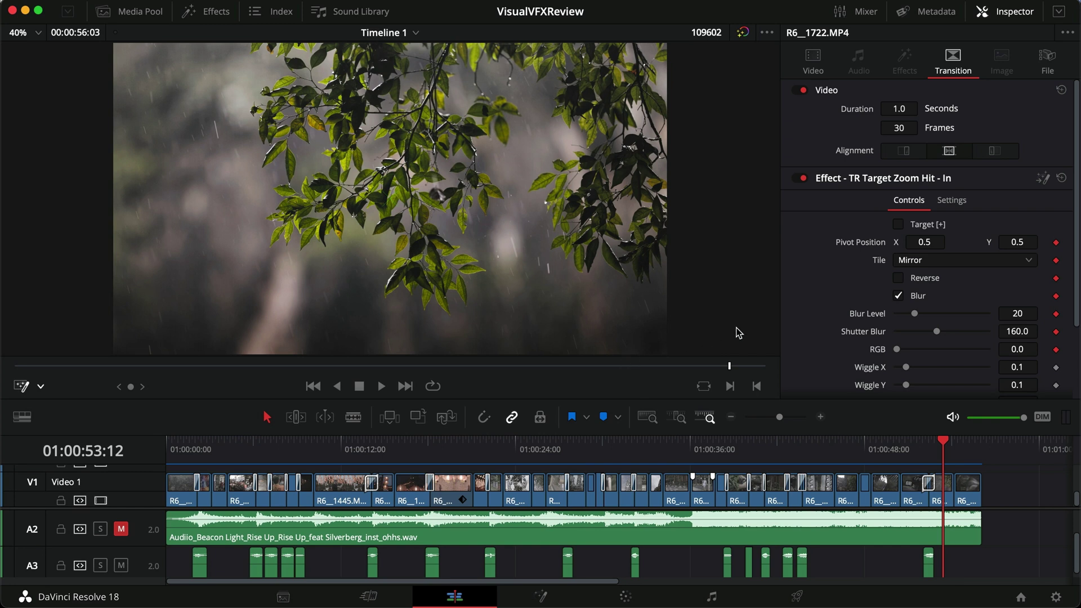